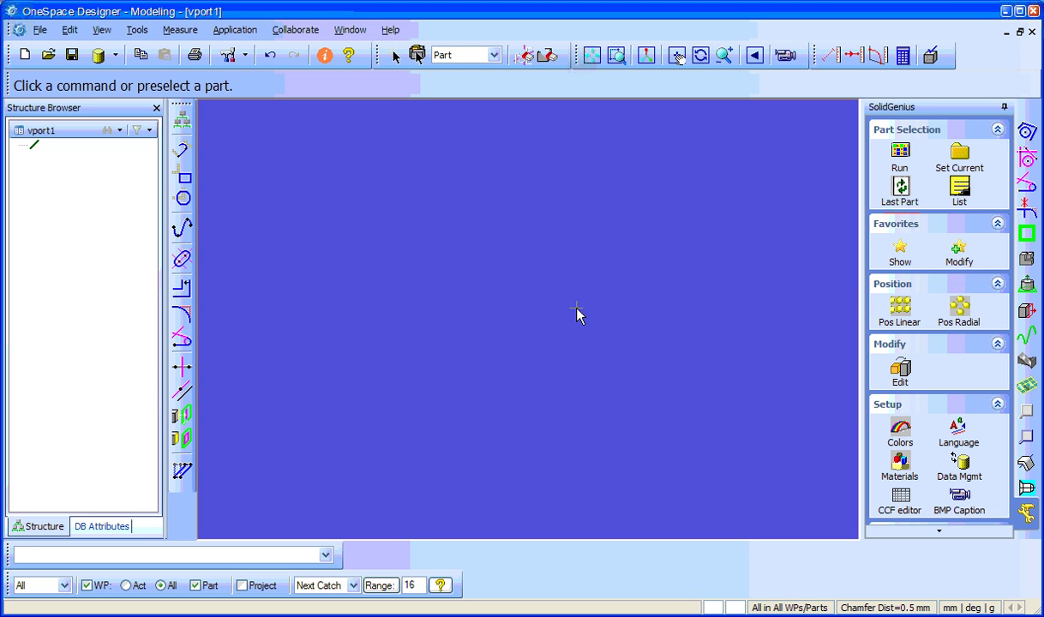
- Show the favorites collection to check its contents, and dismiss the message
left_click(906, 262)
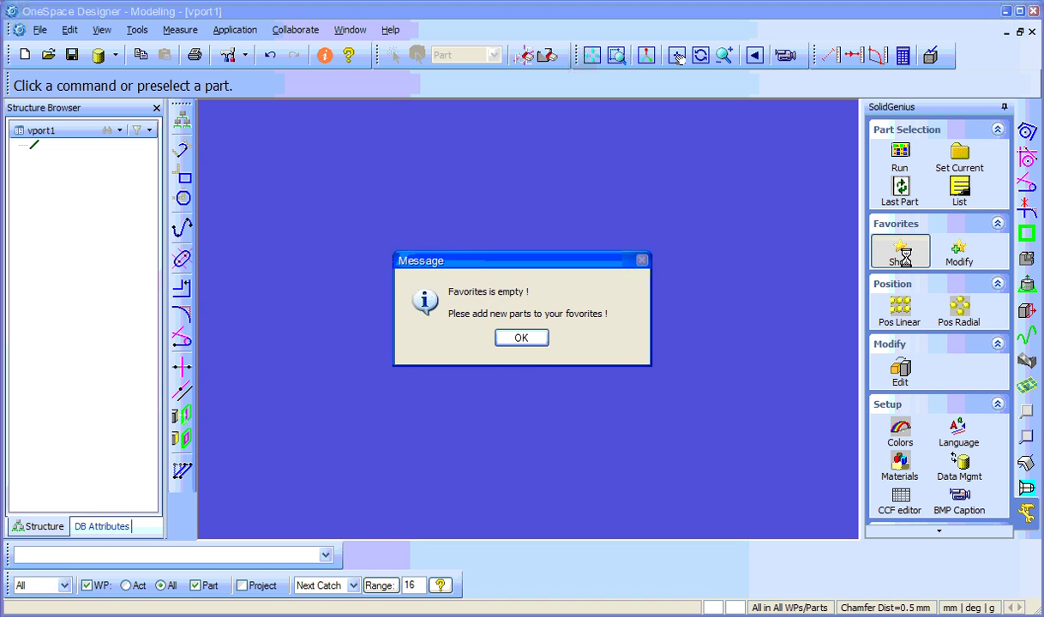
left_click(534, 340)
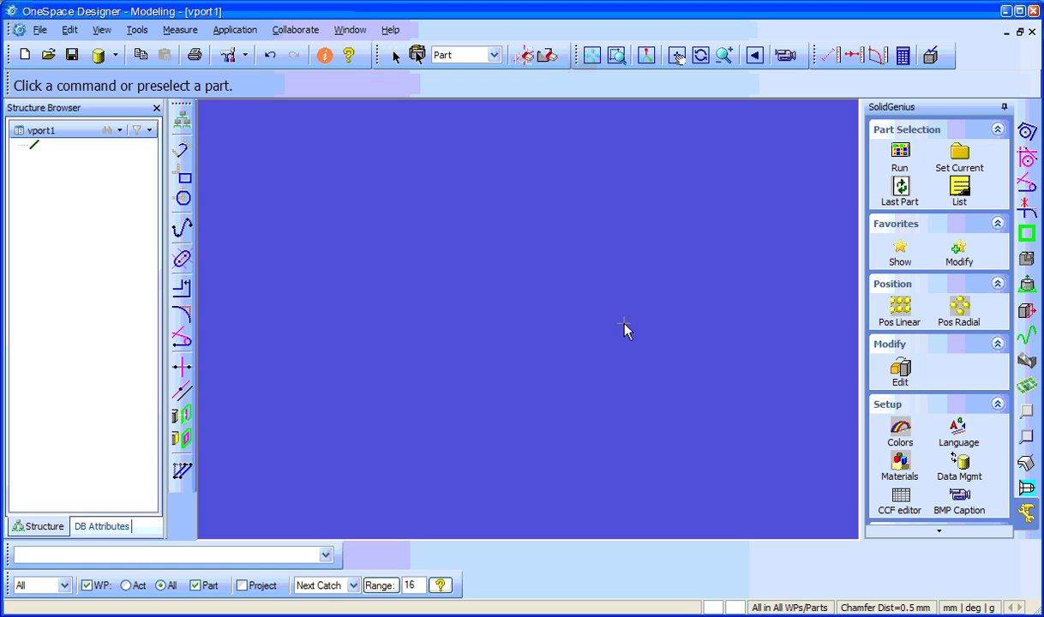
- Load the support.pkg package into the empty session
left_click(48, 55)
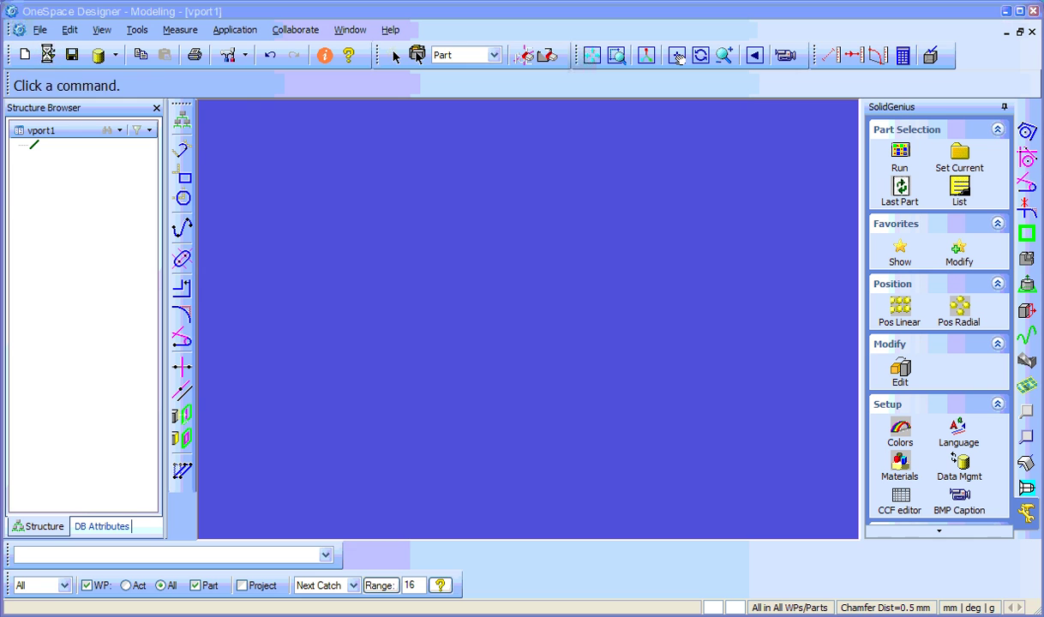
left_click(303, 193)
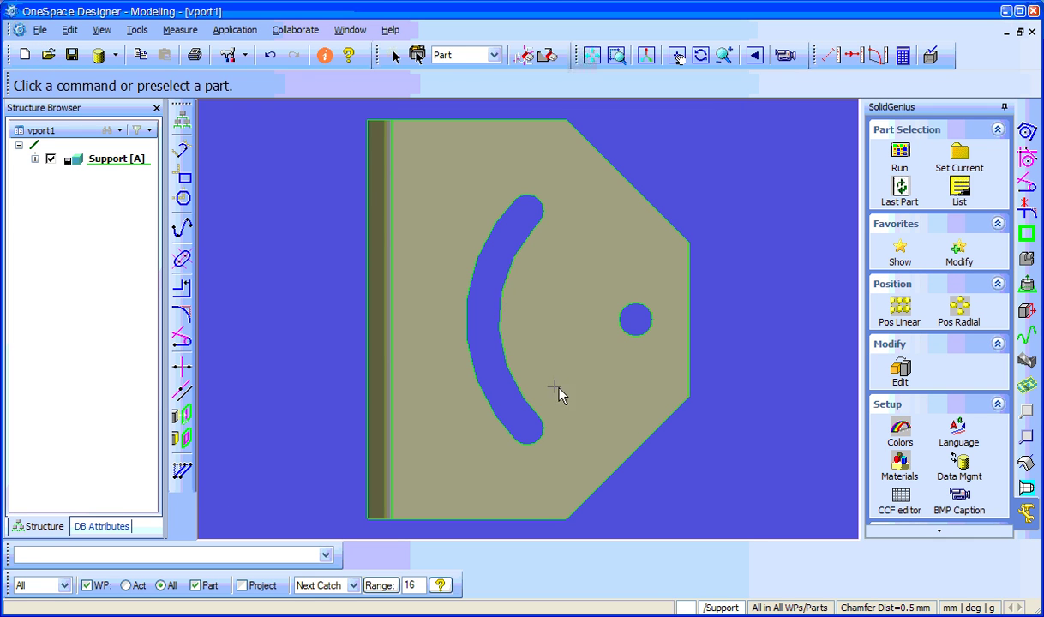
middle_click_drag(559, 391, 814, 309)
- Define a favorite for the Support part with load type PKG file, linked to support.pkg
left_click(979, 266)
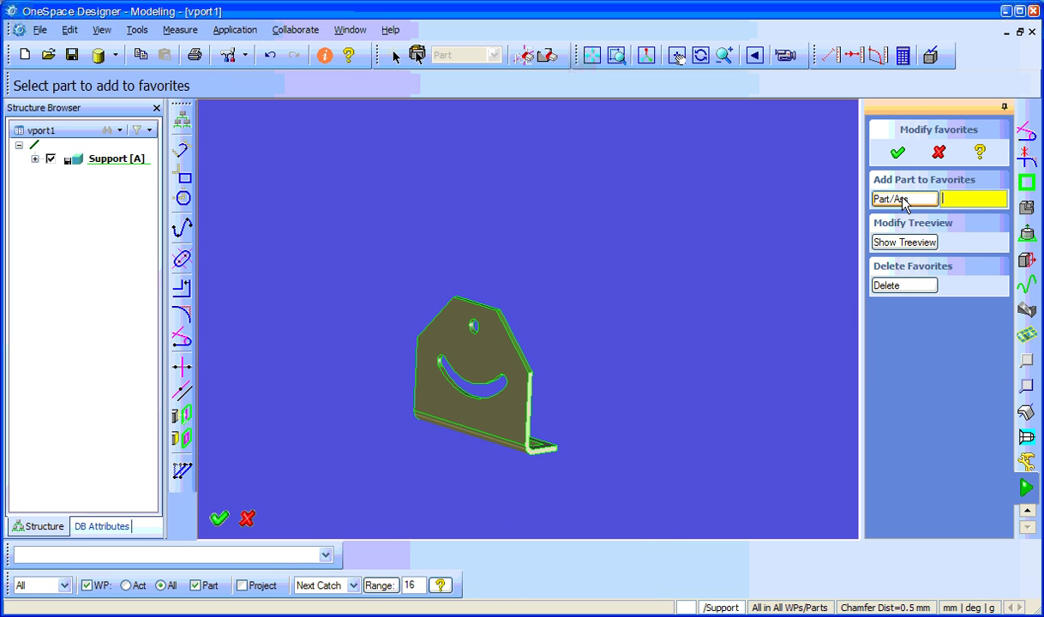
left_click(504, 413)
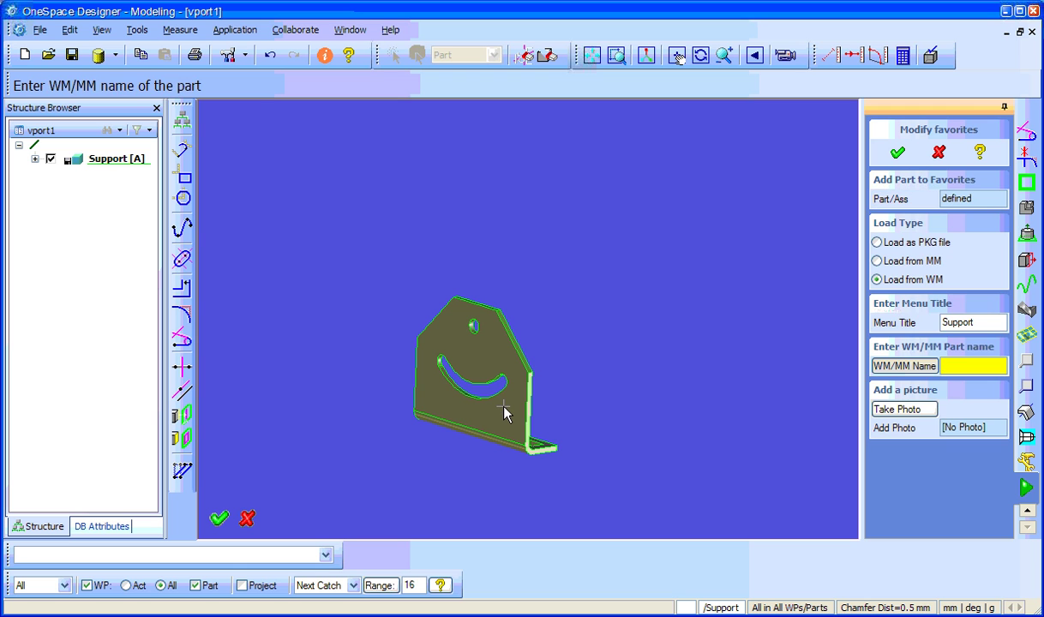
left_click(891, 244)
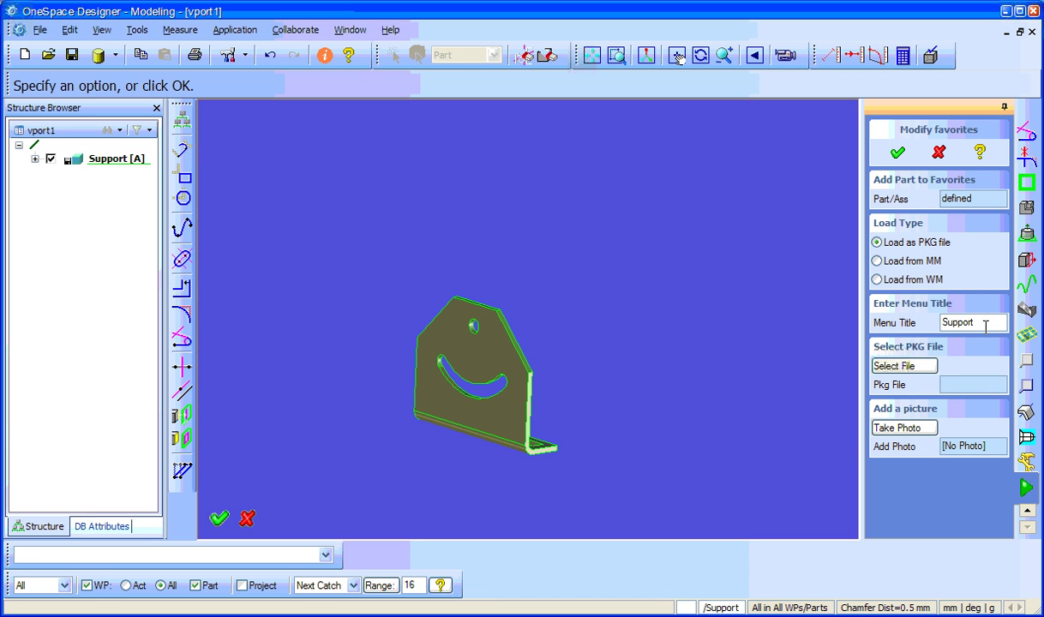
left_click(914, 369)
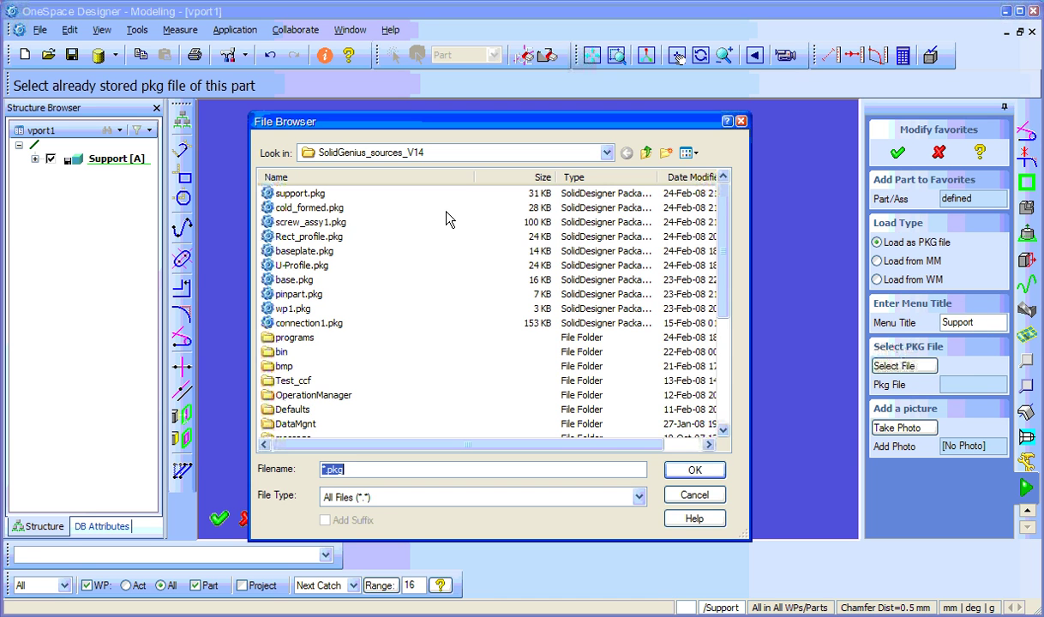
left_click(314, 195)
double_click(313, 196)
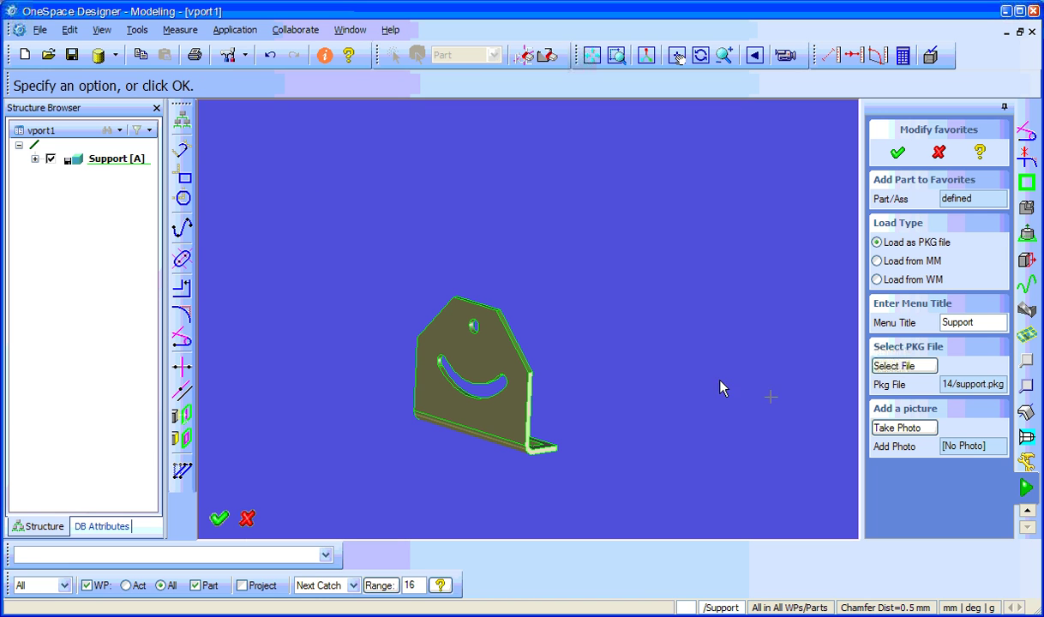
- Take a snapshot framing the whole Support bracket as the favorite's picture, and confirm the new favorite
left_click(896, 427)
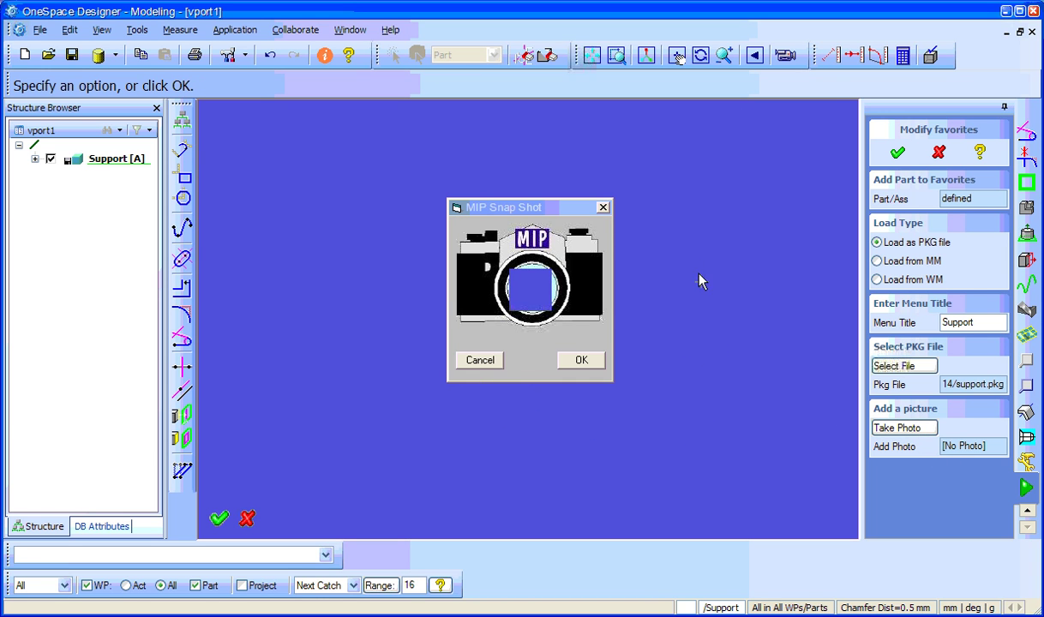
left_click_drag(548, 207, 585, 246)
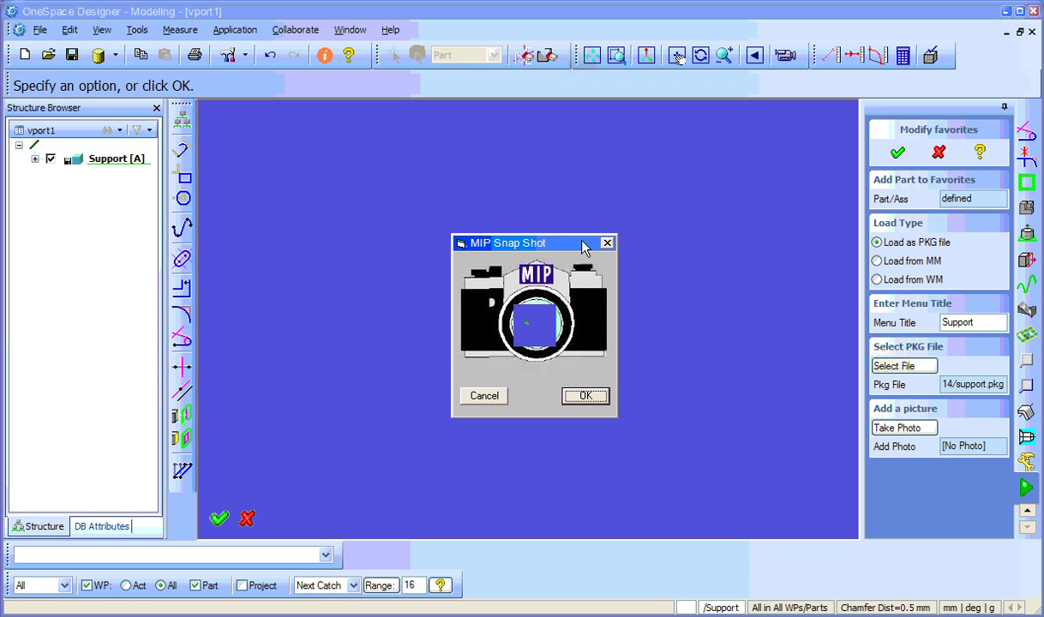
left_click_drag(523, 240, 508, 248)
left_click(690, 368)
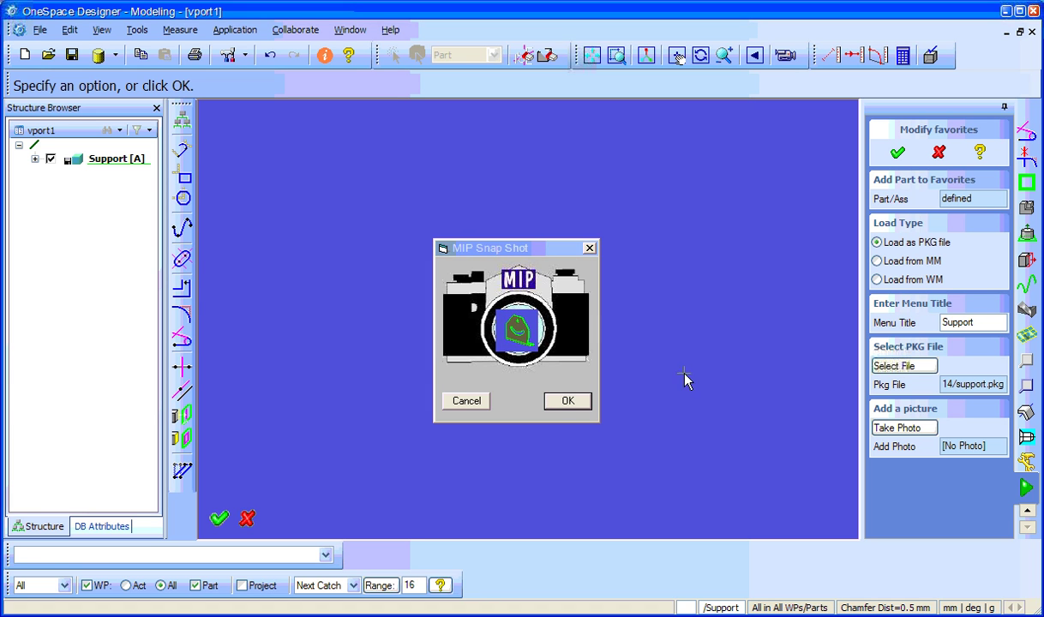
left_click(569, 402)
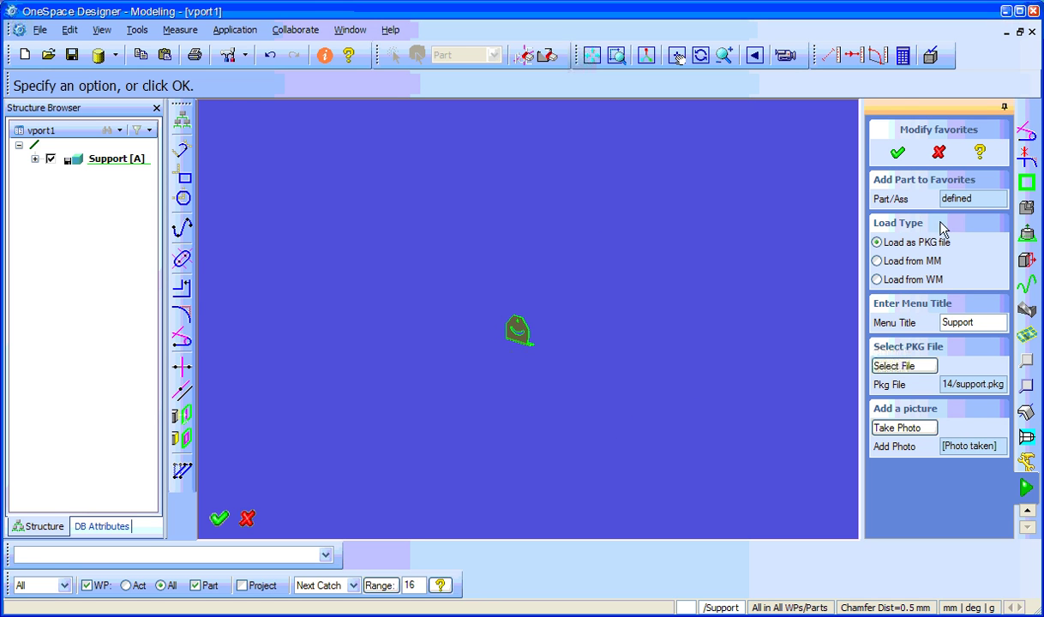
left_click(897, 152)
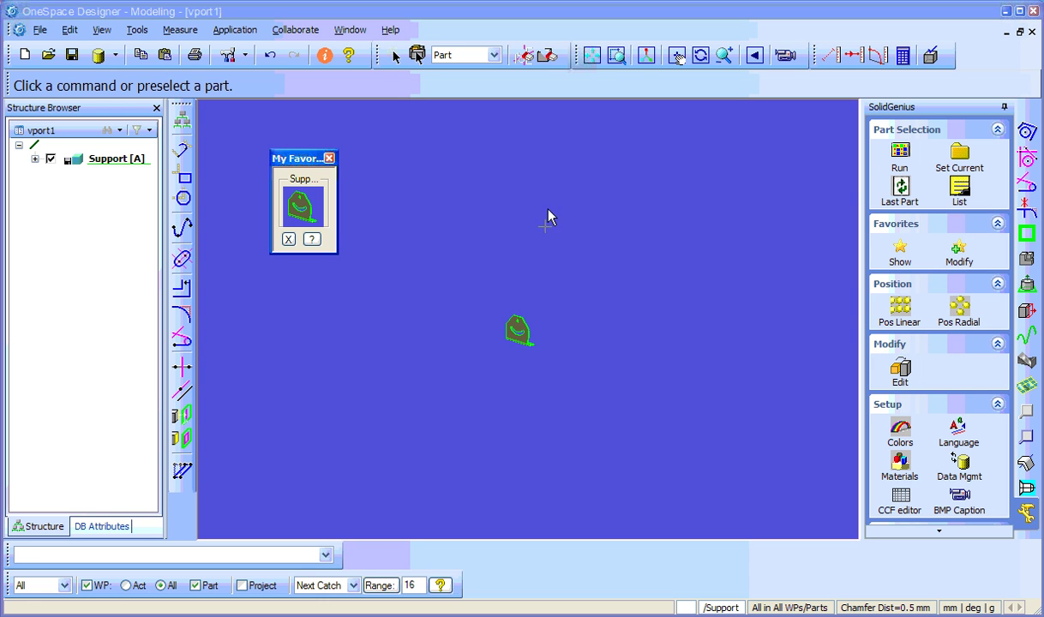
- Delete the Support part from the session
left_click(547, 55)
left_click(526, 333)
right_click(527, 332)
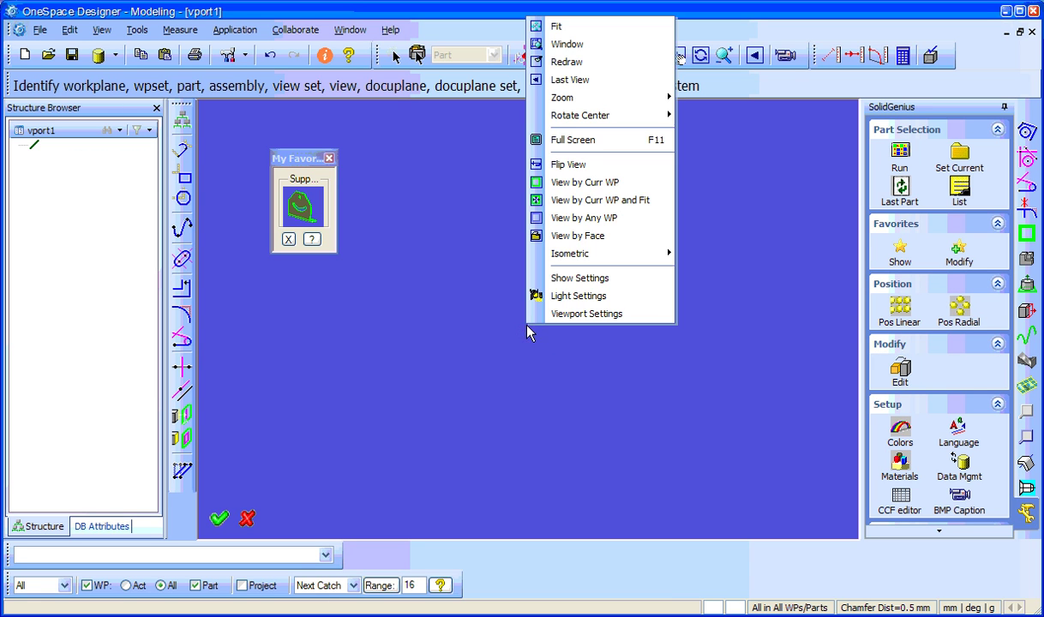
key("Escape")
- Load the cold_formed.pkg package into the session
left_click(48, 54)
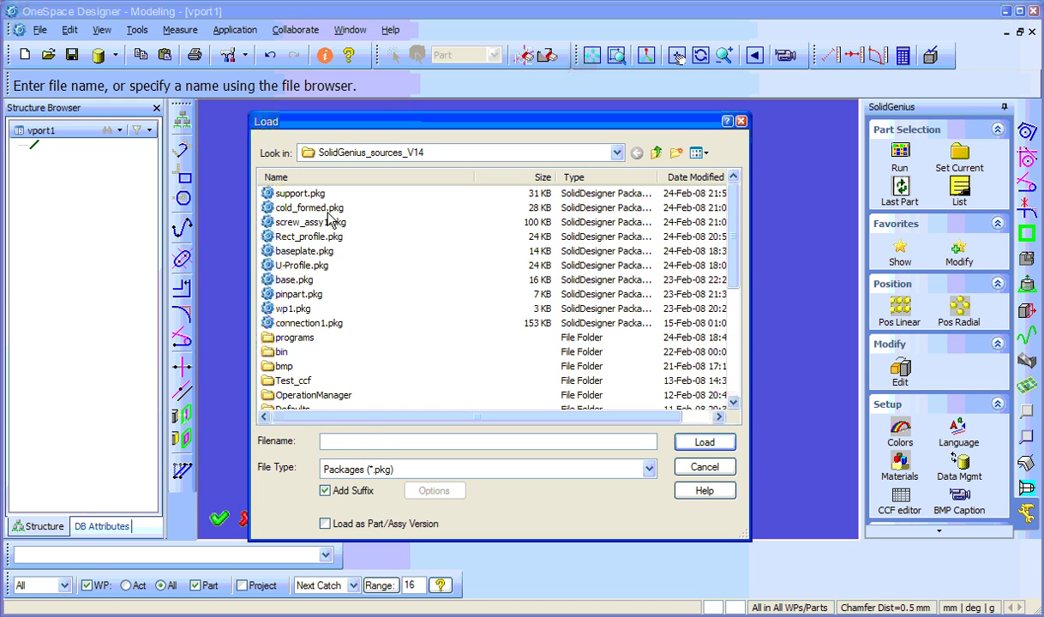
double_click(318, 207)
scroll(617, 283, "down", 3)
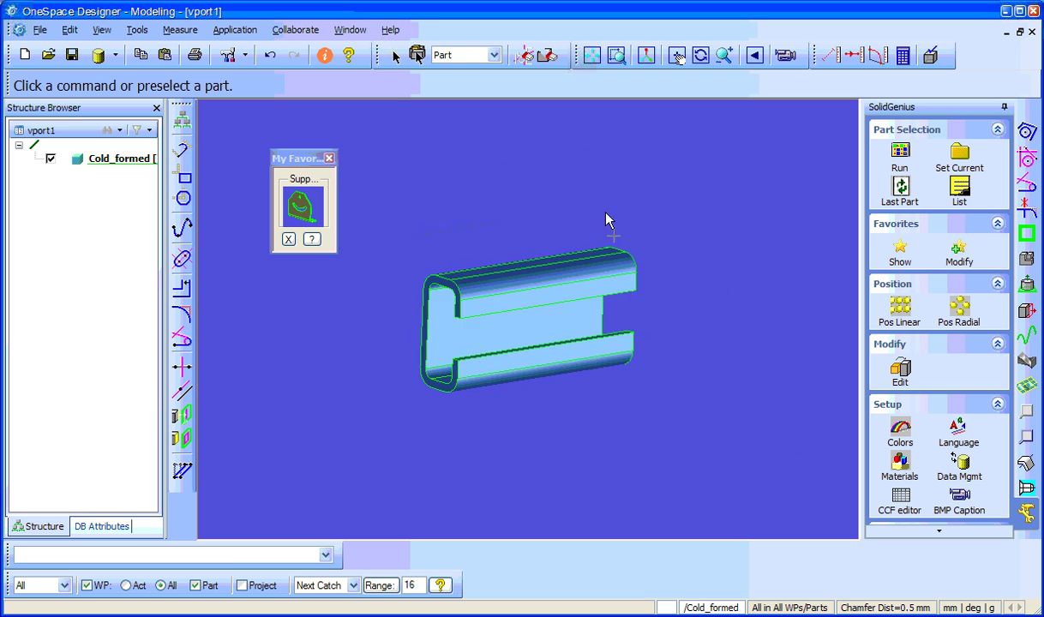
middle_click_drag(609, 221, 710, 348)
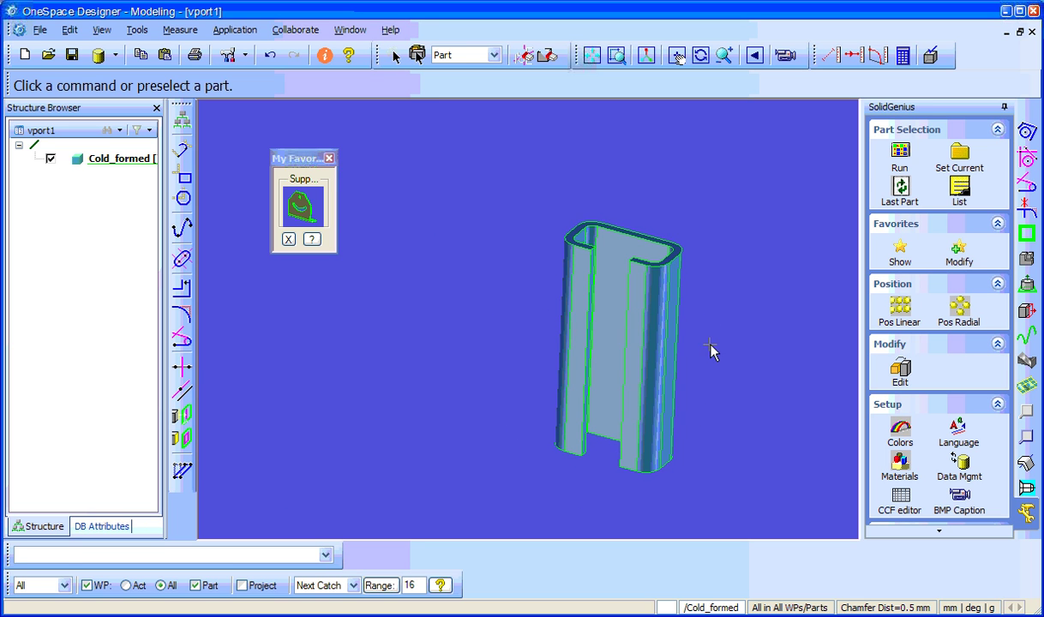
- Define a favorite for the Cold_formed part as a PKG file titled C-Prof, linked to cold_formed.pkg
left_click(959, 250)
left_click(647, 291)
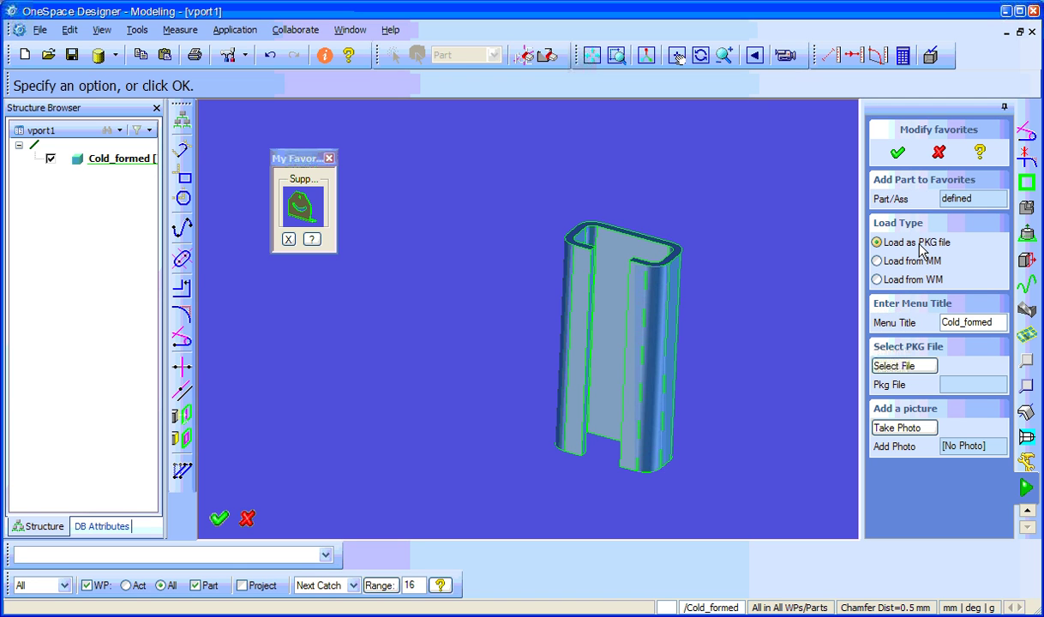
left_click(921, 324)
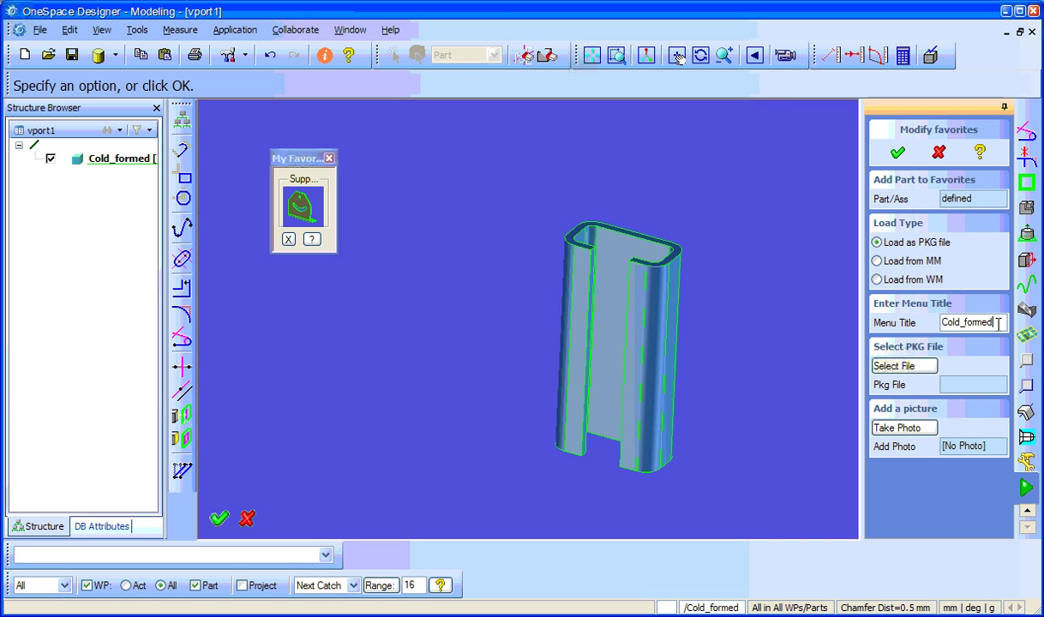
key("BackSpace")
key("BackSpace")
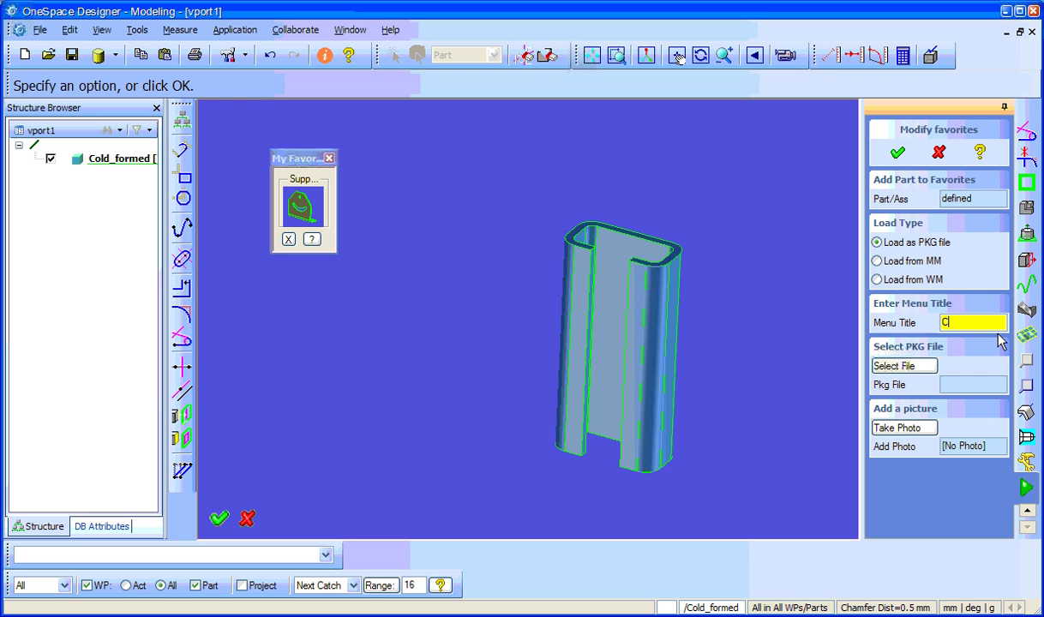
type("-Prof")
left_click(905, 366)
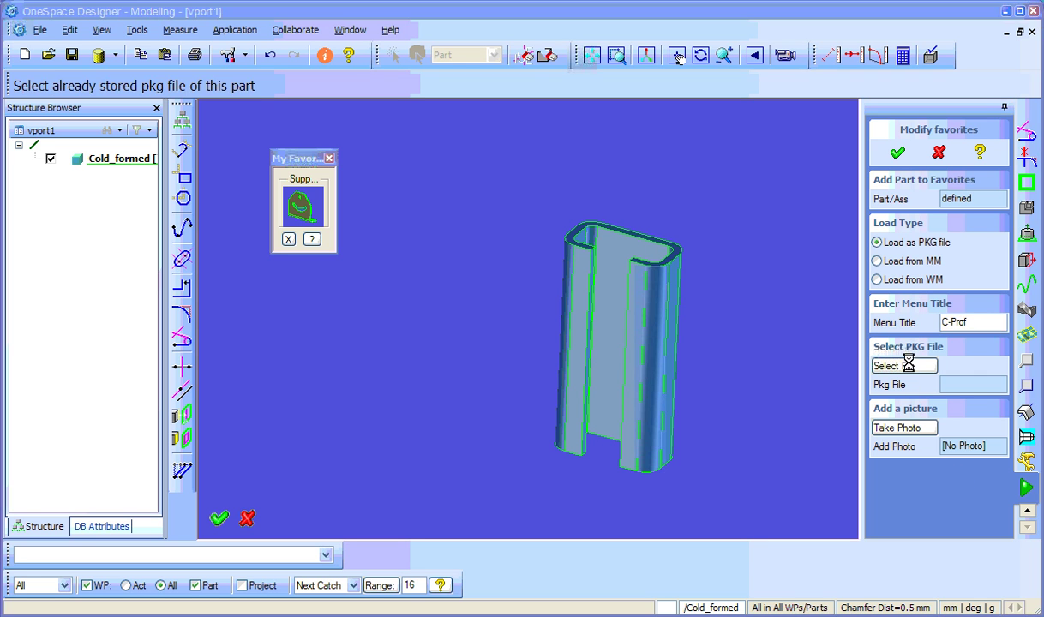
double_click(309, 207)
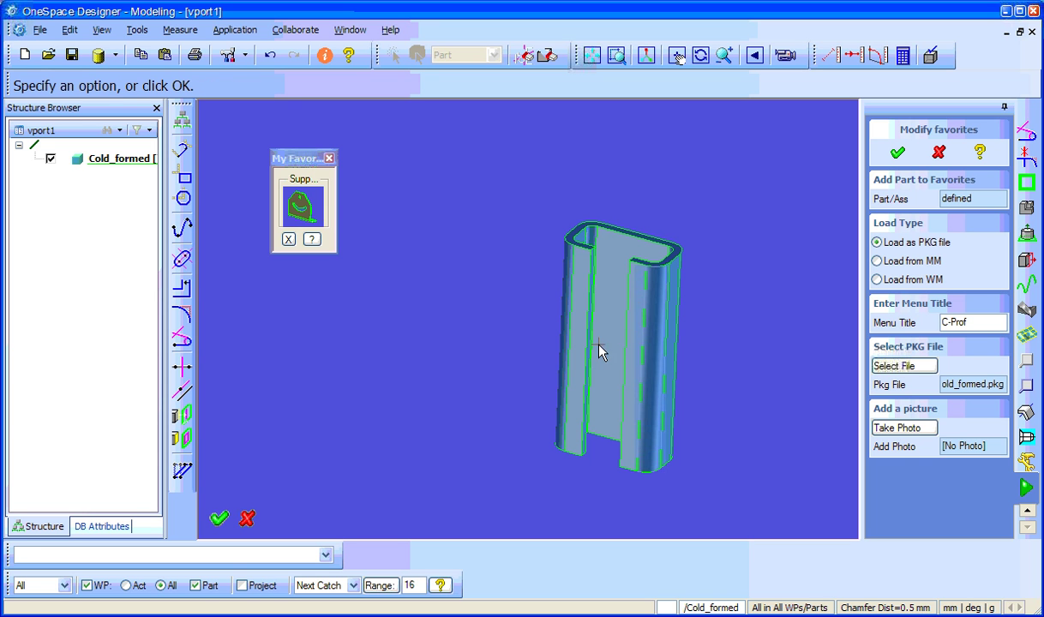
- Photograph the profile's C-shaped end face, viewed by face, as the C-Prof picture and confirm the favorite
left_click(904, 428)
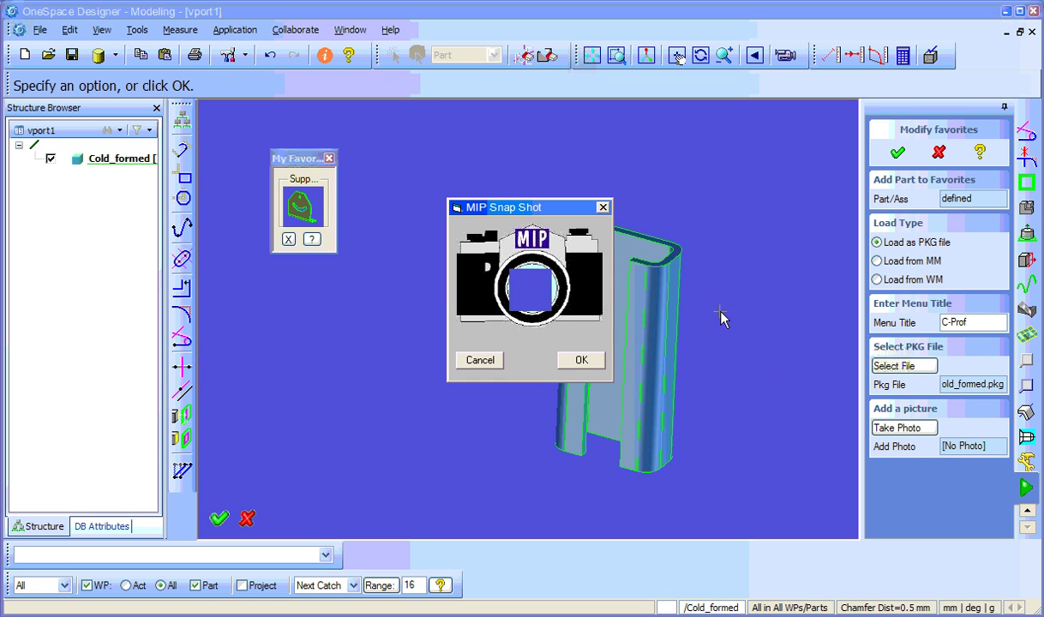
middle_click_drag(745, 254, 745, 203)
right_click(745, 203)
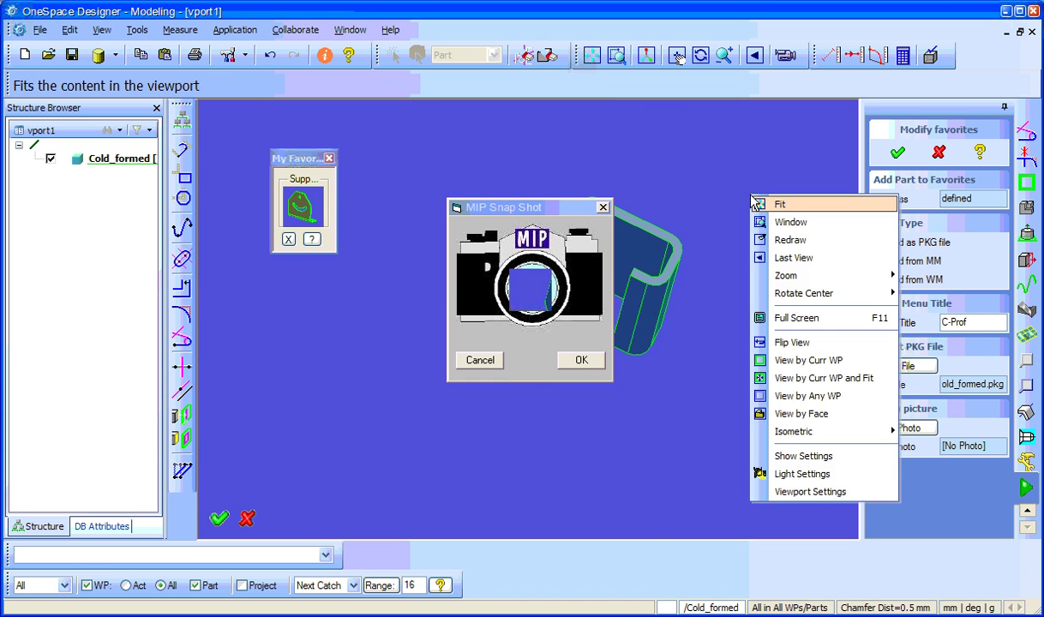
left_click(805, 413)
left_click(641, 245)
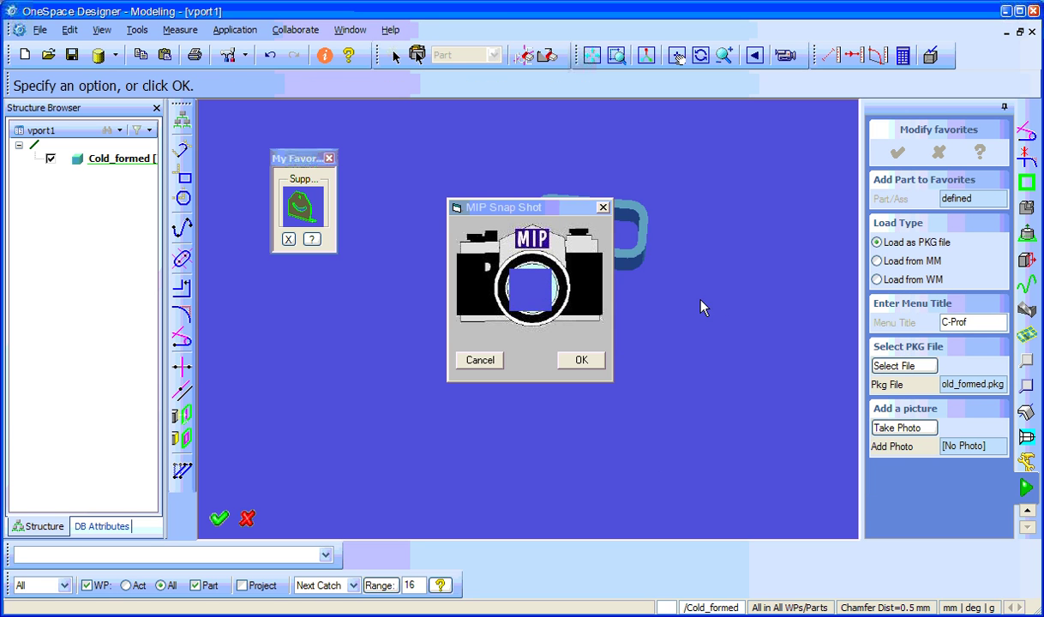
left_click_drag(528, 207, 579, 199)
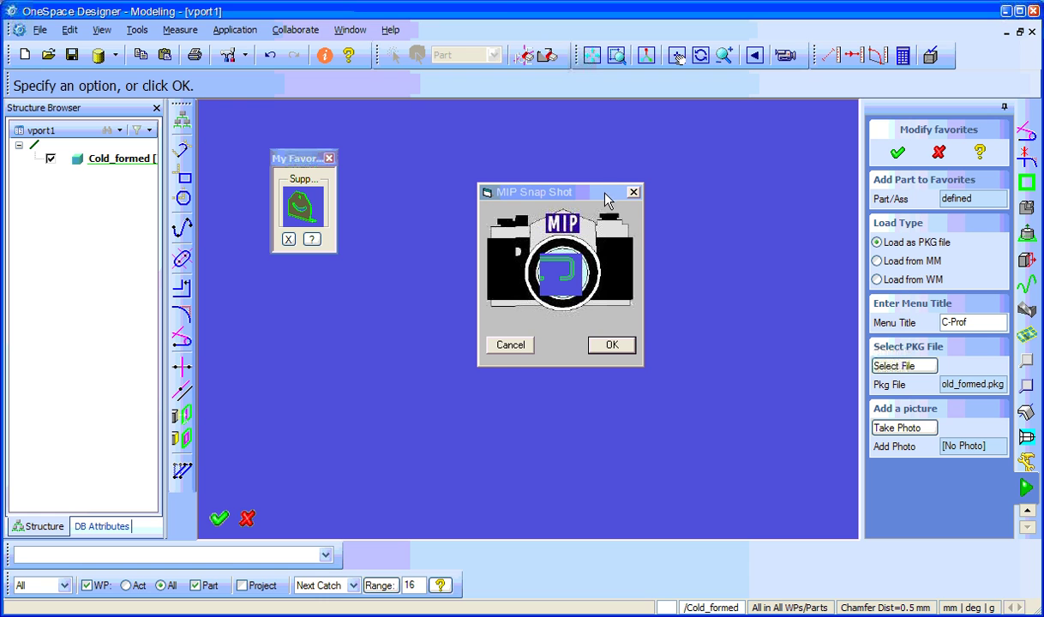
left_click_drag(606, 199, 598, 197)
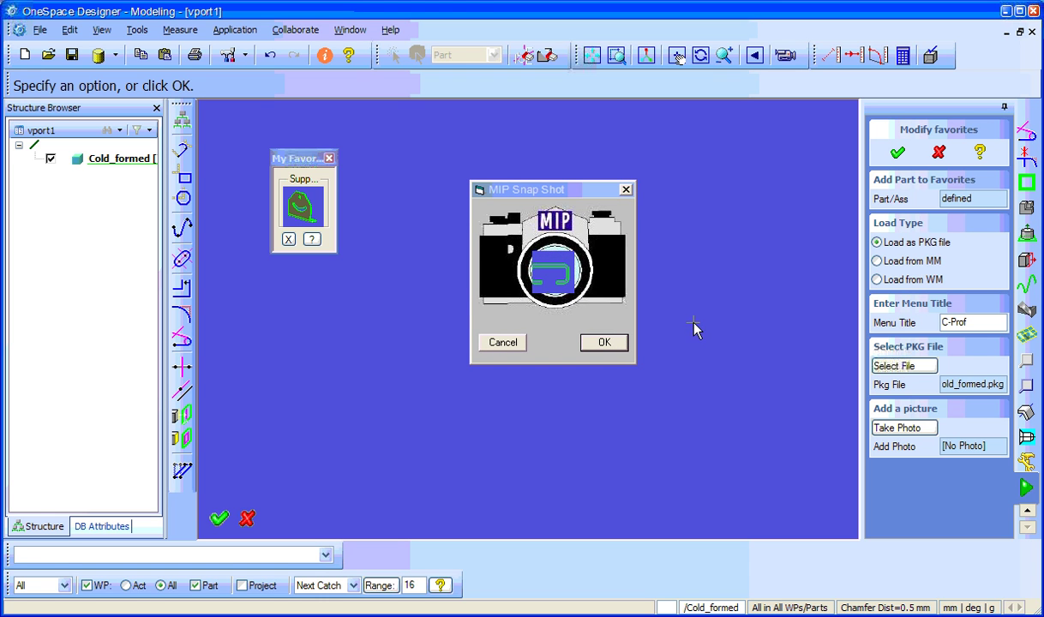
left_click_drag(579, 190, 576, 197)
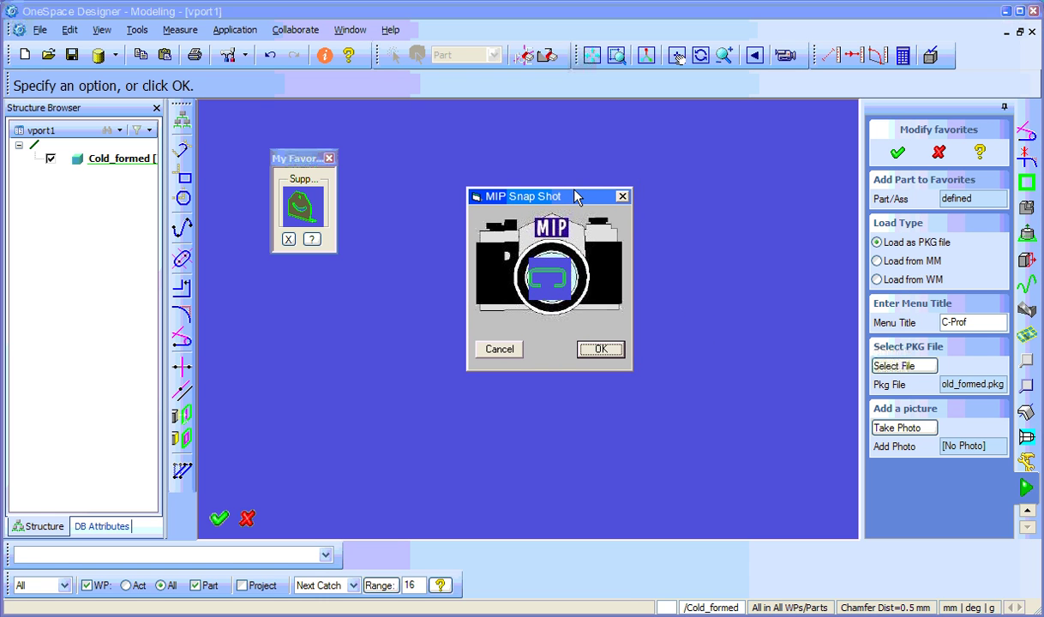
left_click(598, 349)
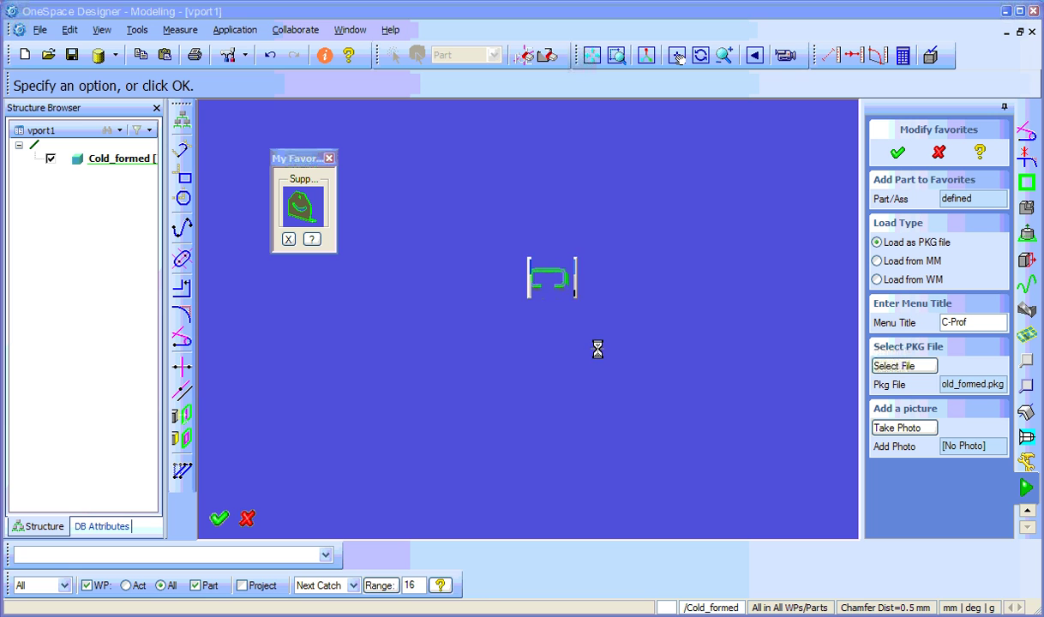
left_click(897, 154)
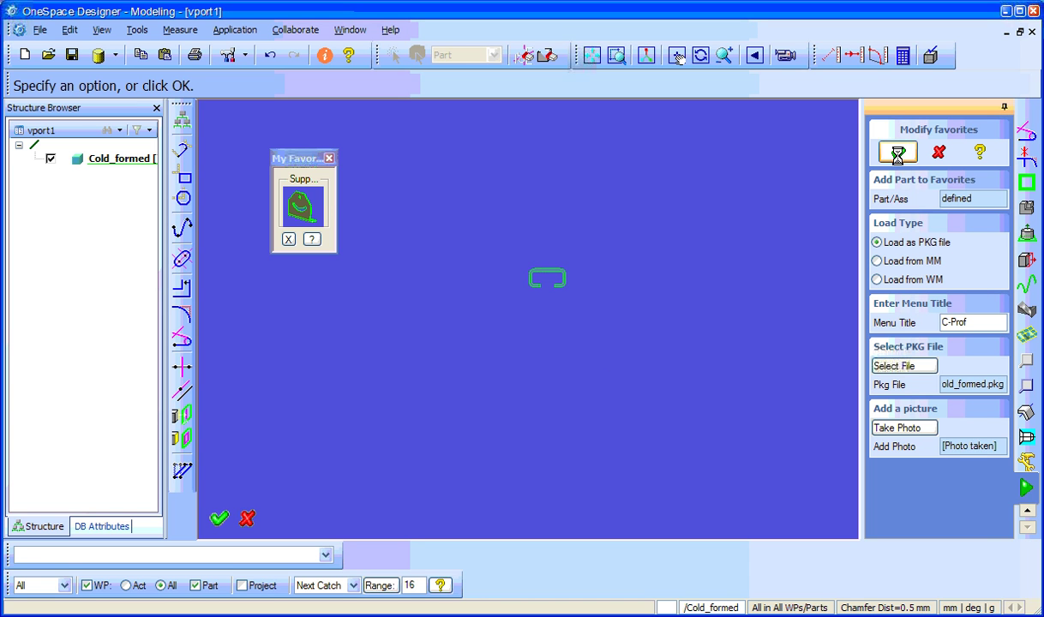
left_click_drag(533, 266, 386, 199)
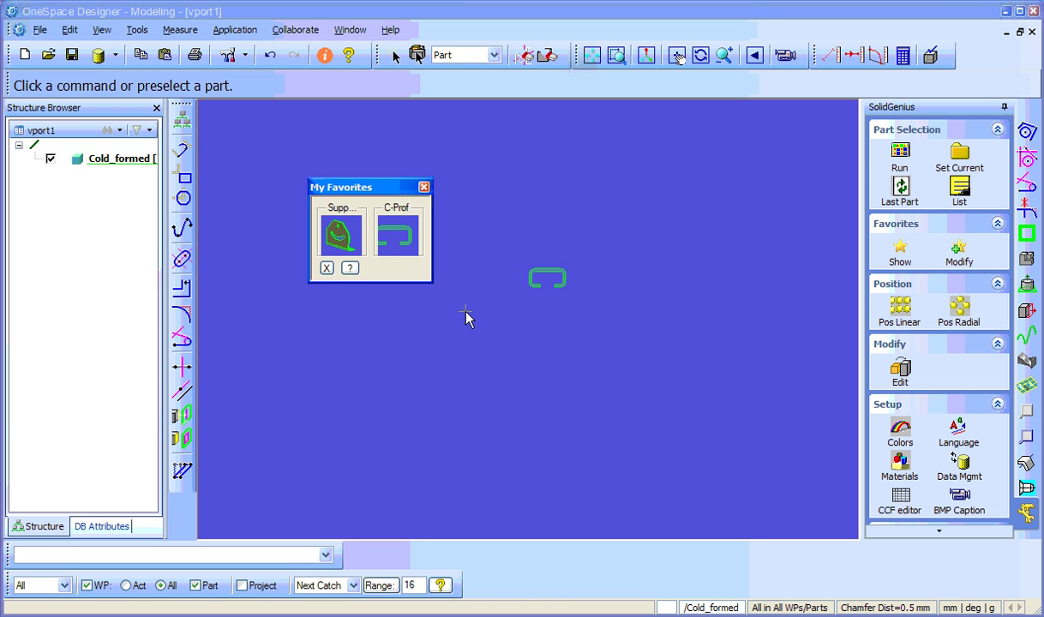
- Delete the Cold_formed part from the session
left_click(549, 56)
left_click(567, 273)
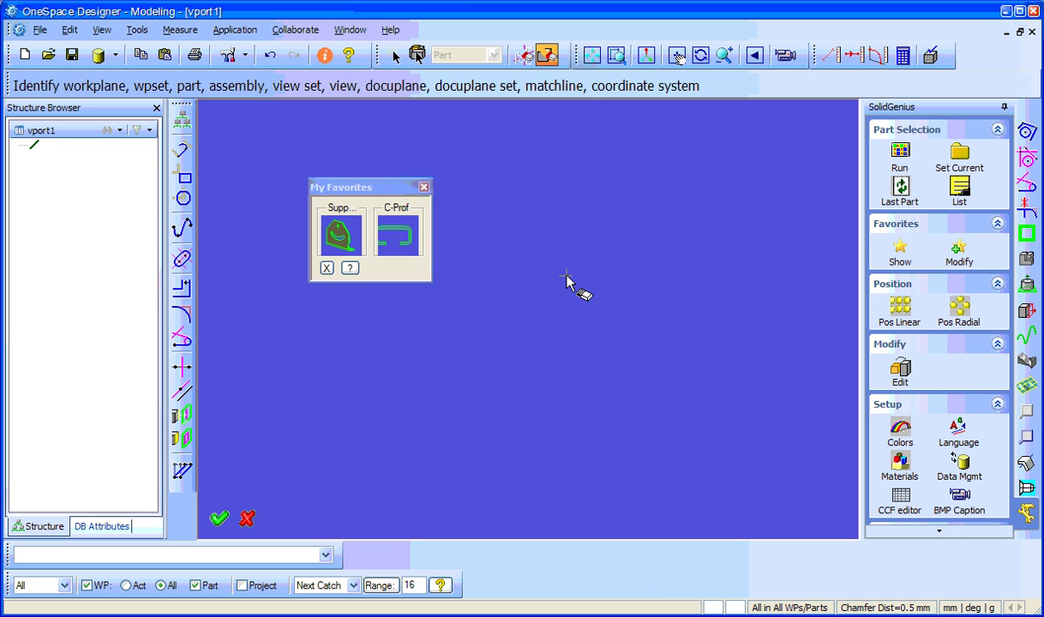
- Load the Assy_Plate_nut_75x30x8 assembly named BR-BW5TFI022SA14D from Model Manager into the session and close the favorites window
left_click(100, 56)
left_click(131, 78)
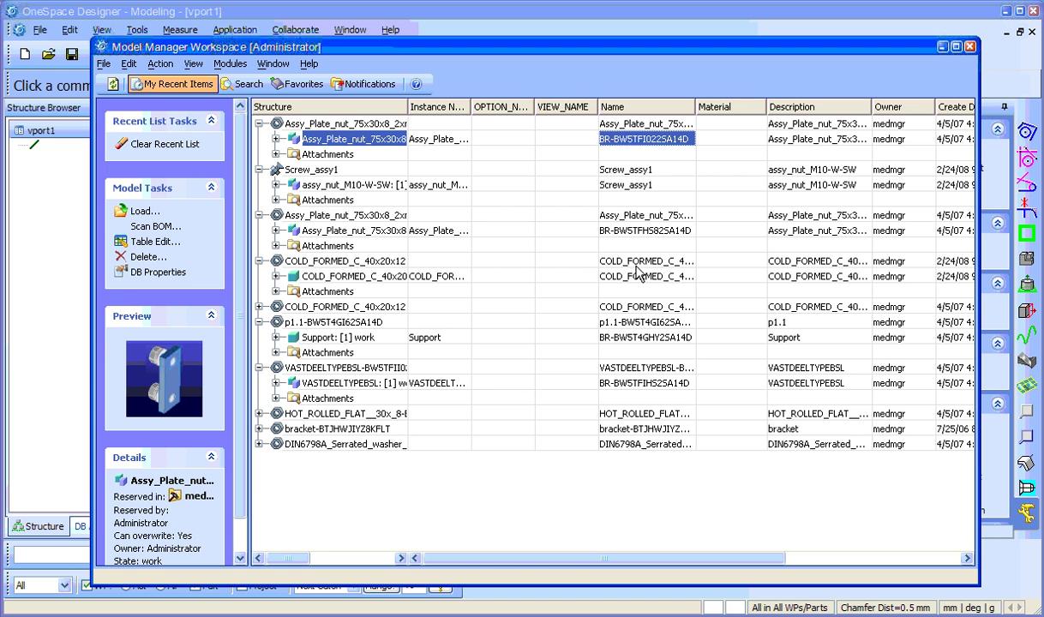
left_click(350, 141)
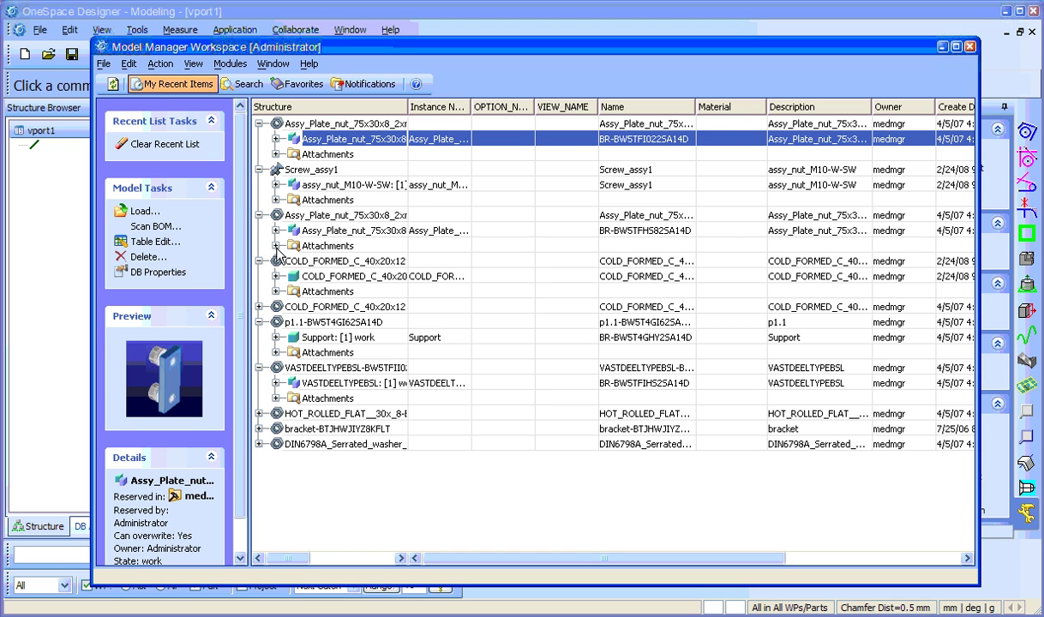
left_click(342, 187)
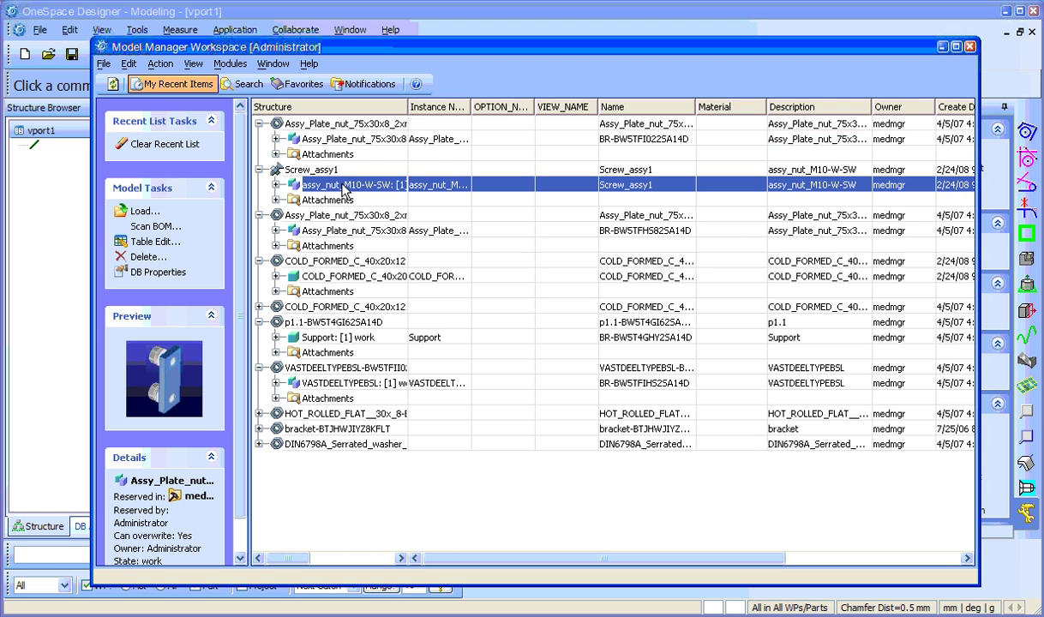
left_click(343, 141)
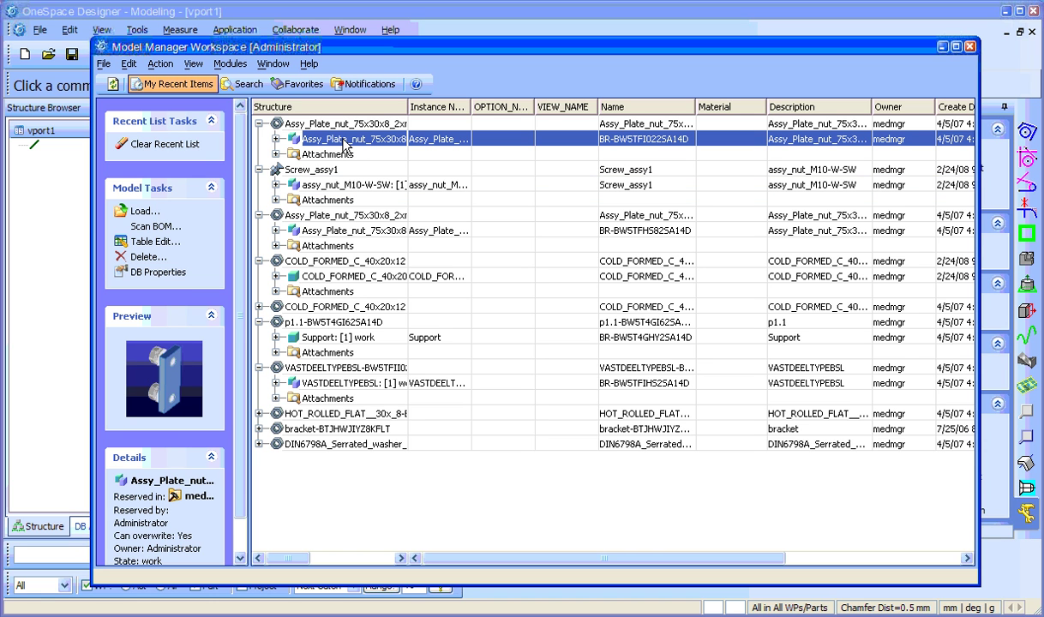
double_click(346, 141)
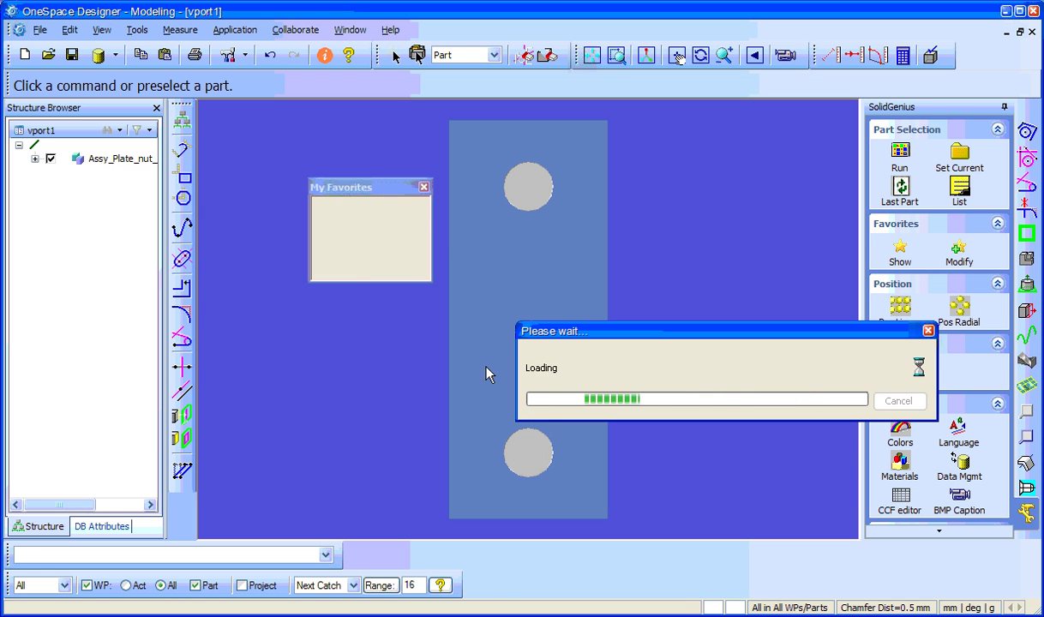
left_click(423, 187)
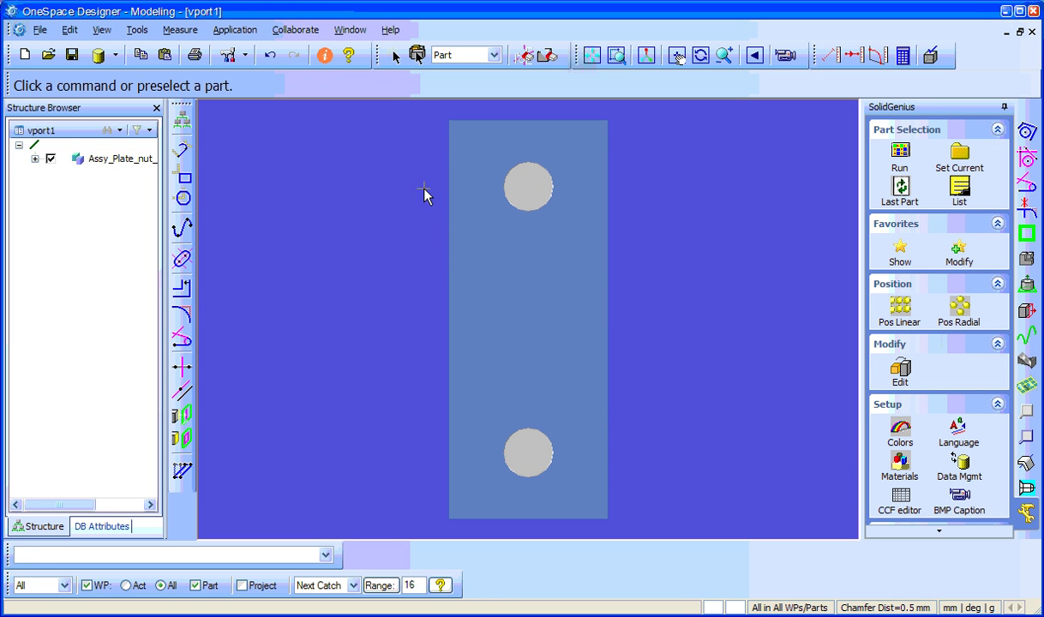
scroll(631, 293, "down", 2)
middle_click_drag(631, 294, 438, 437)
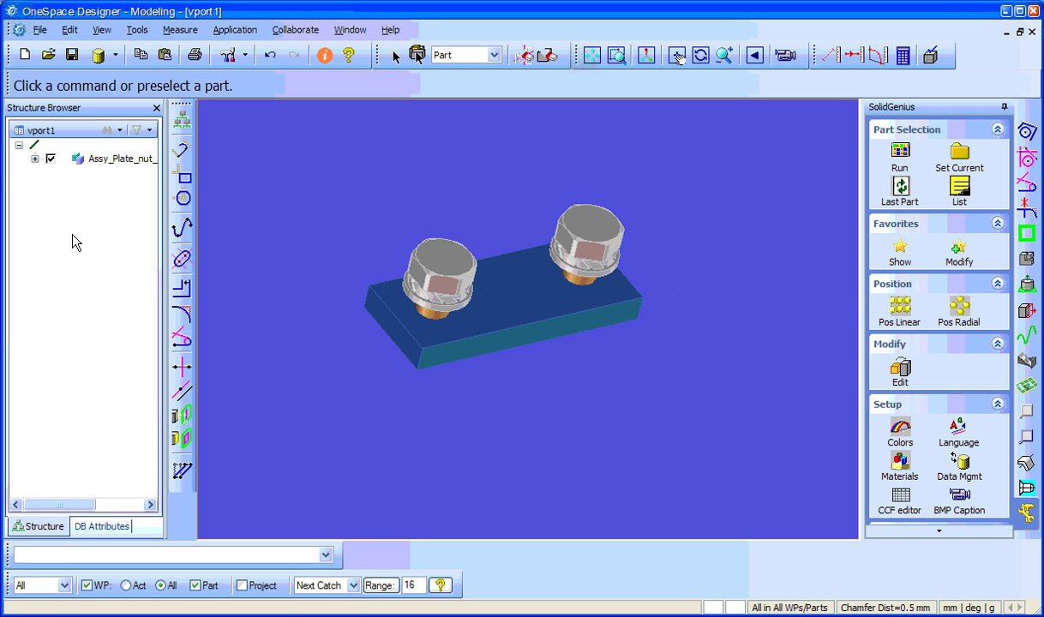
- Examine the plate assembly's structure, including its fasteners subassembly and hot-rolled flat part
left_click(35, 159)
left_click(50, 172)
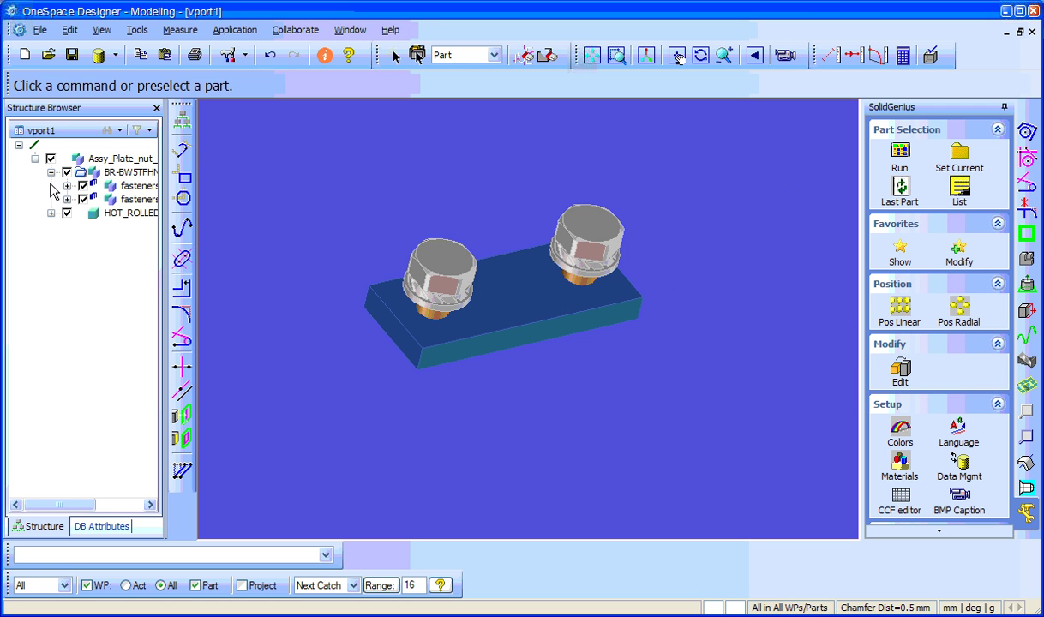
left_click(51, 212)
left_click(51, 213)
left_click(51, 172)
left_click(36, 158)
middle_click_drag(758, 266, 699, 289)
- Define a favorite for the whole Assy_Plate_nut assembly, loaded from MM and titled Screwed
left_click(961, 269)
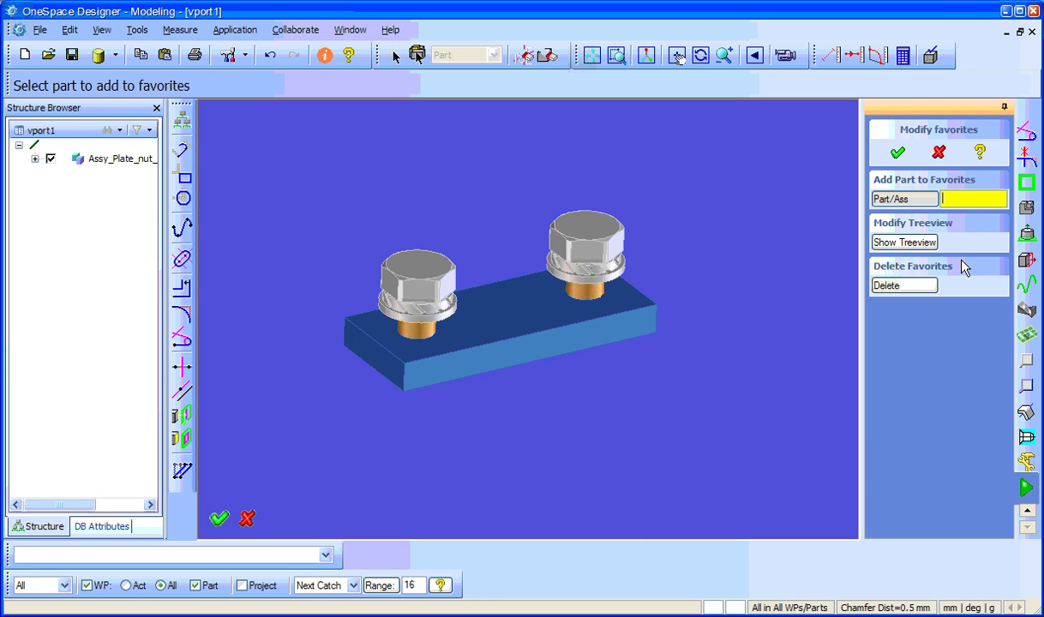
left_click(644, 311)
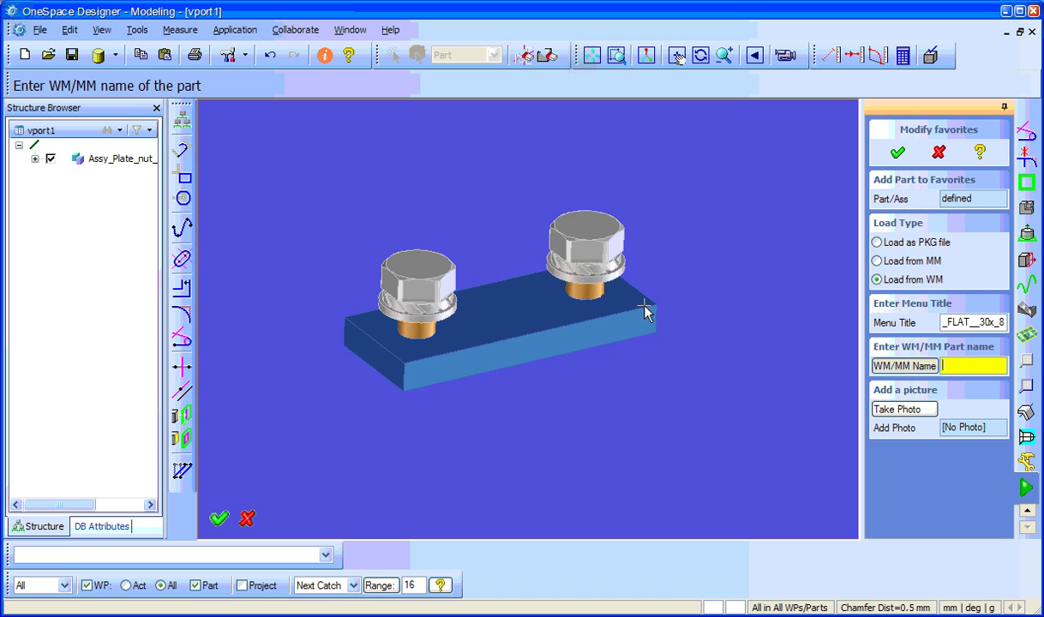
left_click(891, 199)
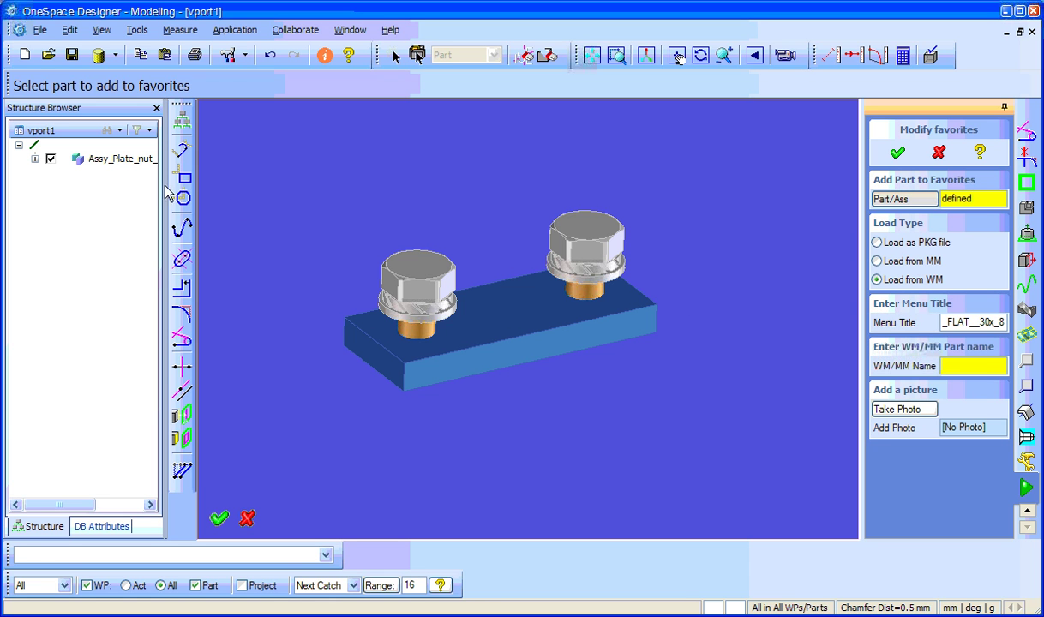
left_click(119, 160)
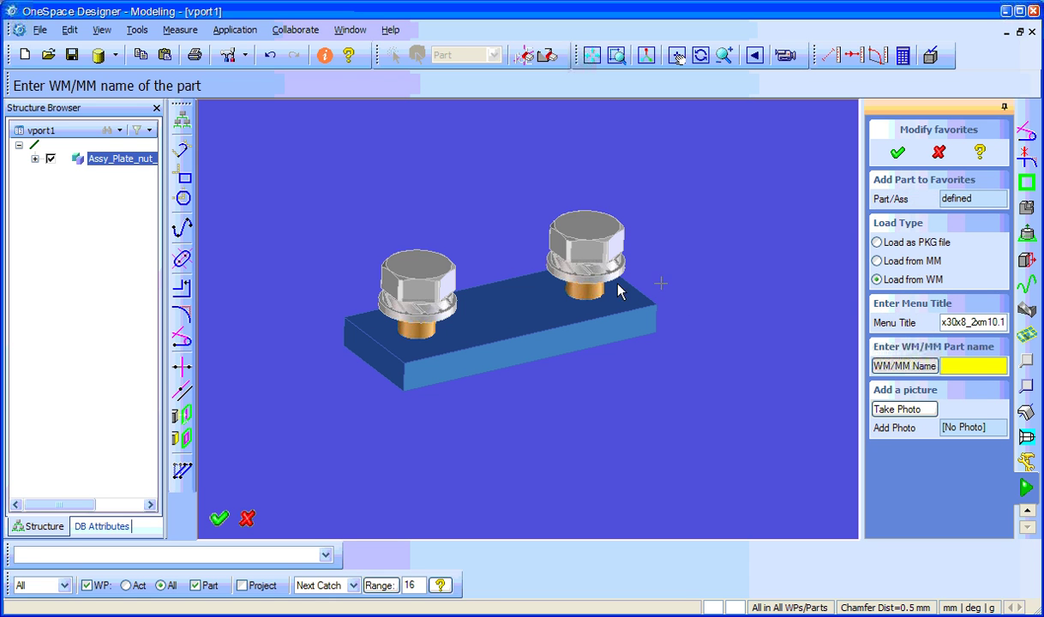
left_click(886, 263)
double_click(973, 322)
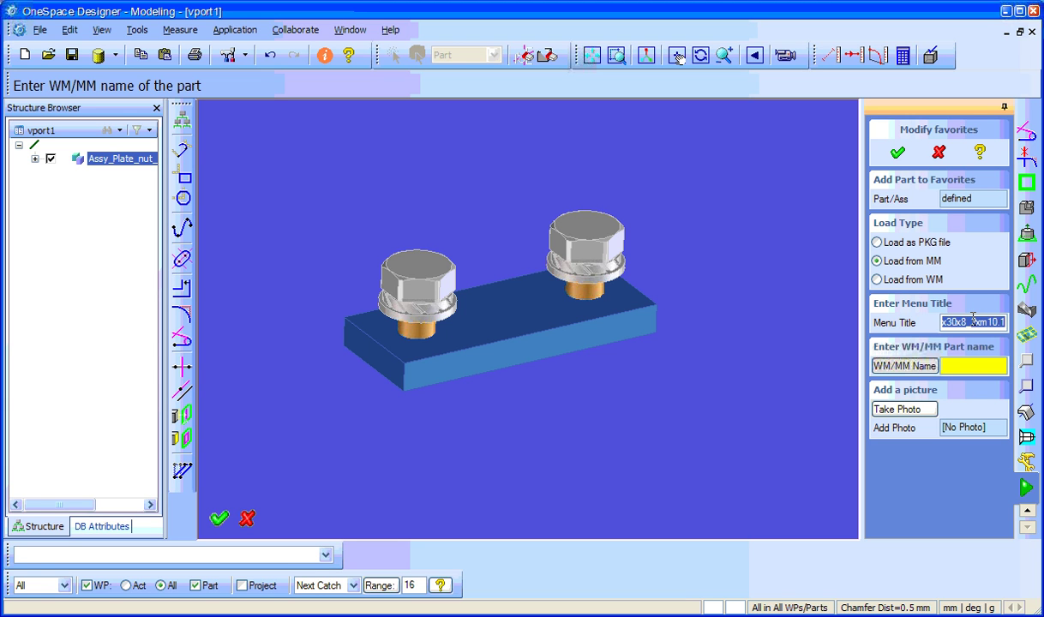
type("Screwed")
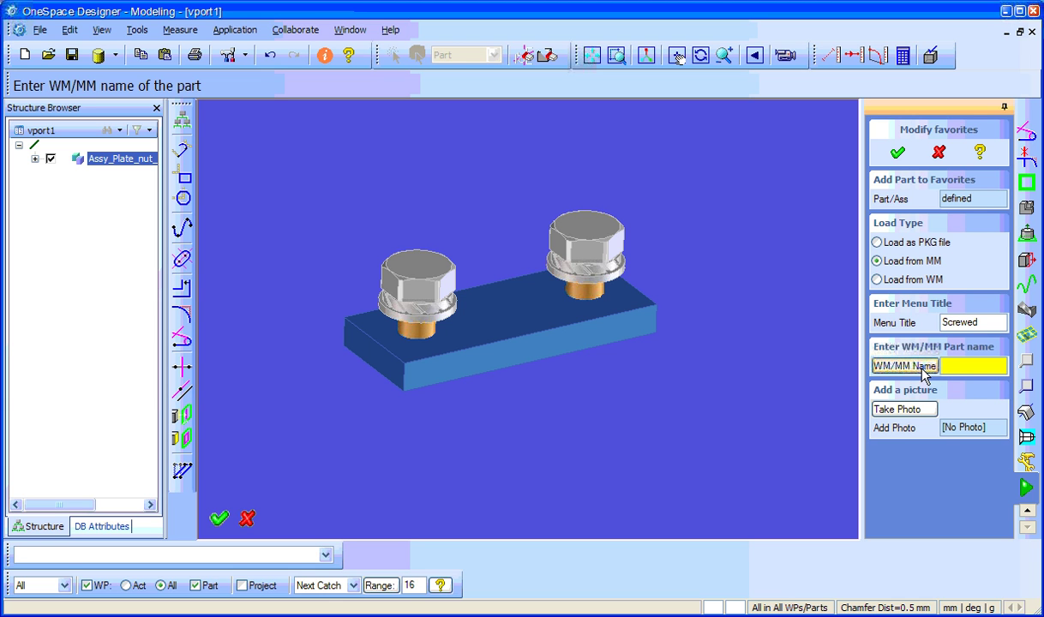
- Copy the assembly's name BR-BW5TFI022SA14D from Model Manager and paste it as the favorite's WM/MM part name
left_click(114, 55)
left_click(114, 55)
left_click(114, 55)
left_click(128, 78)
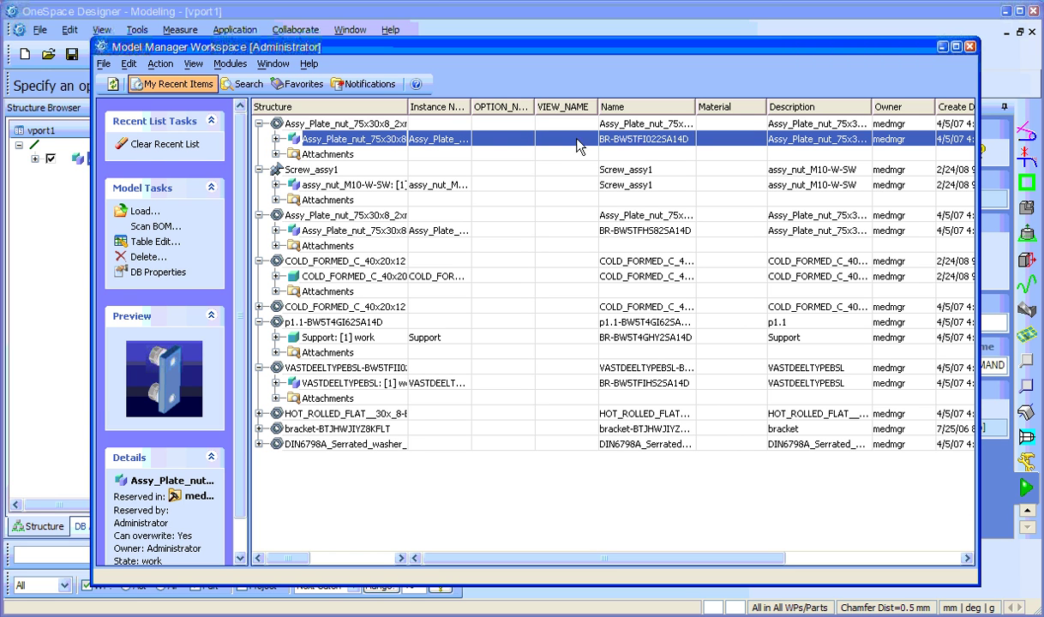
left_click(610, 142)
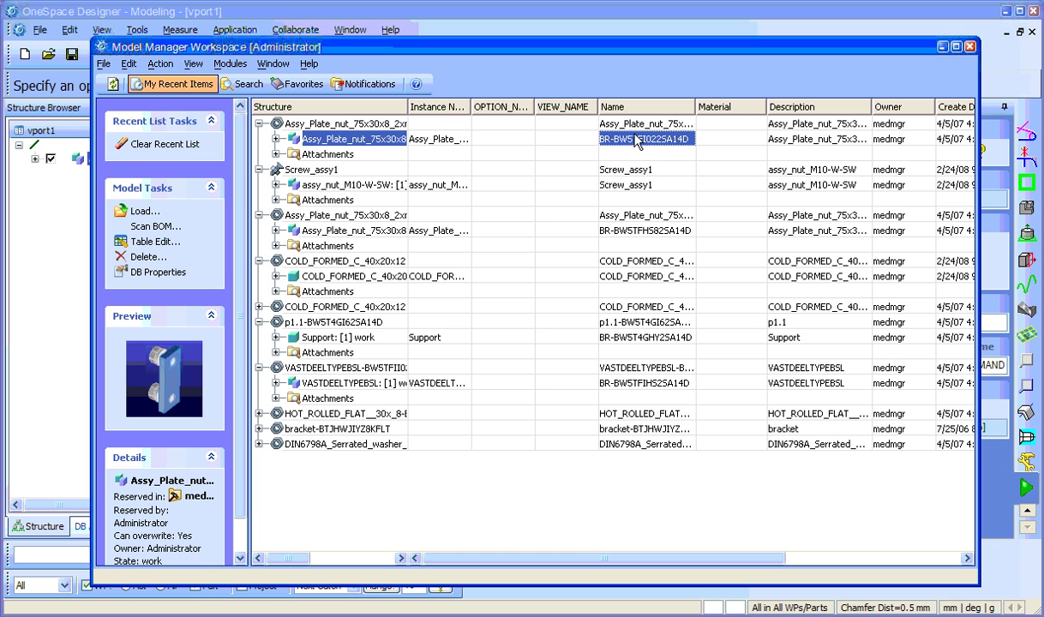
right_click(637, 144)
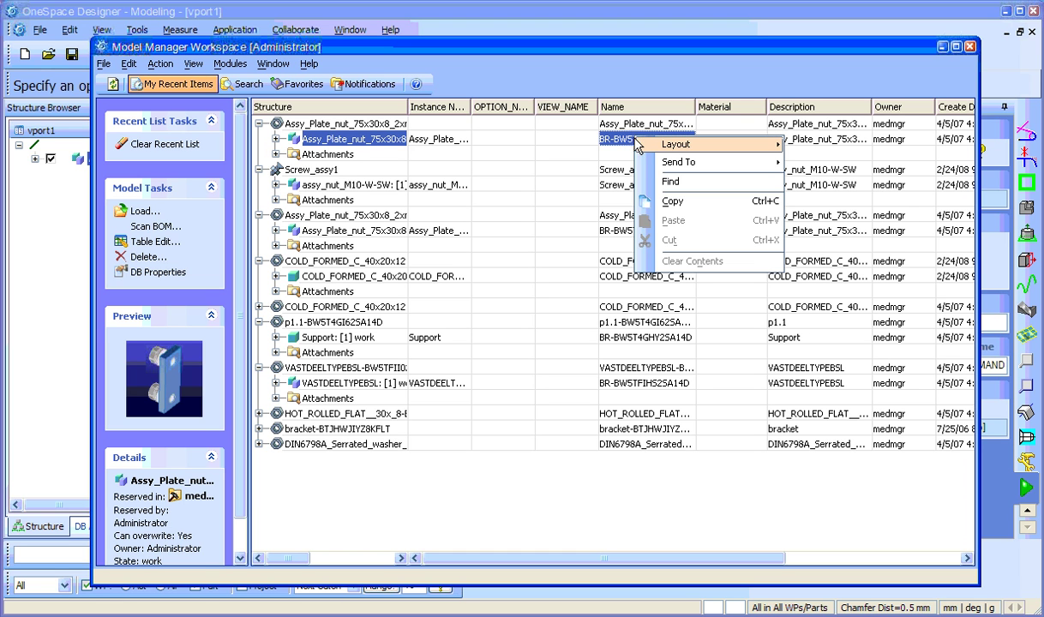
left_click(630, 200)
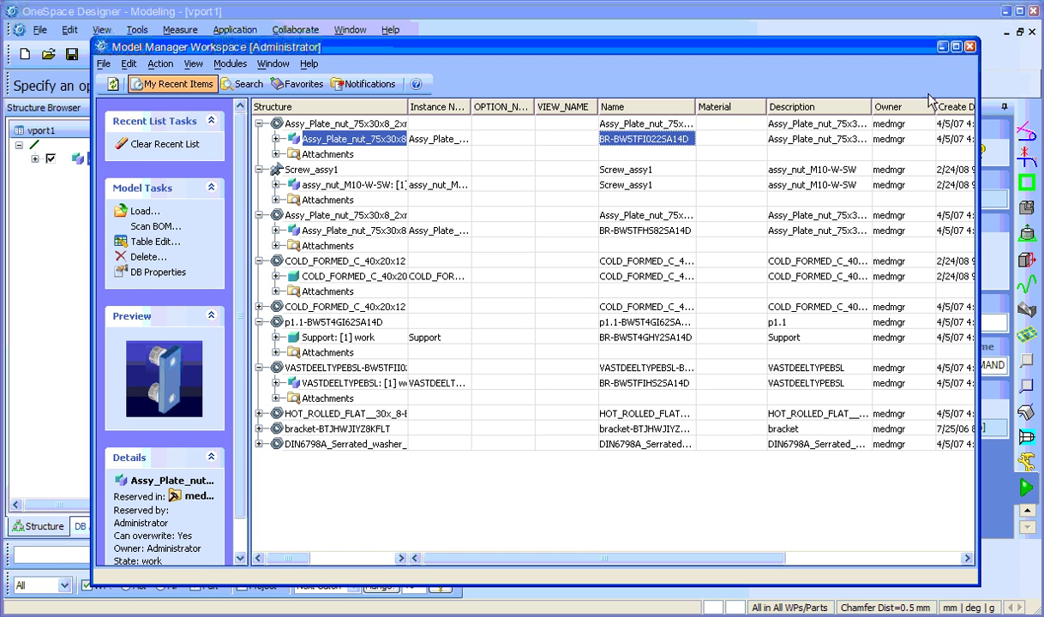
left_click(931, 54)
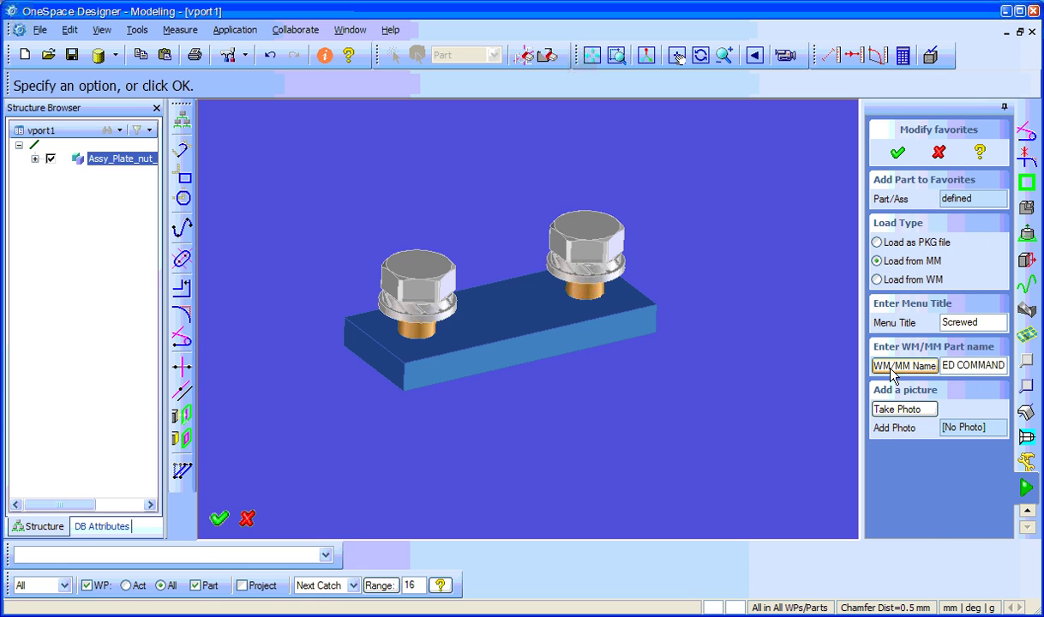
left_click(894, 368)
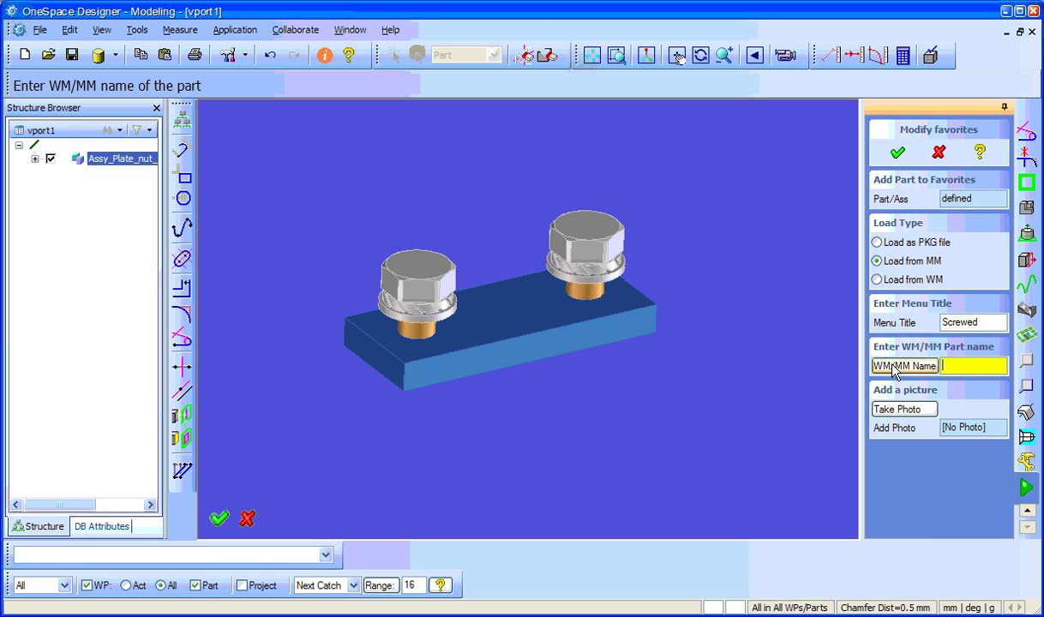
right_click(983, 365)
left_click(854, 478)
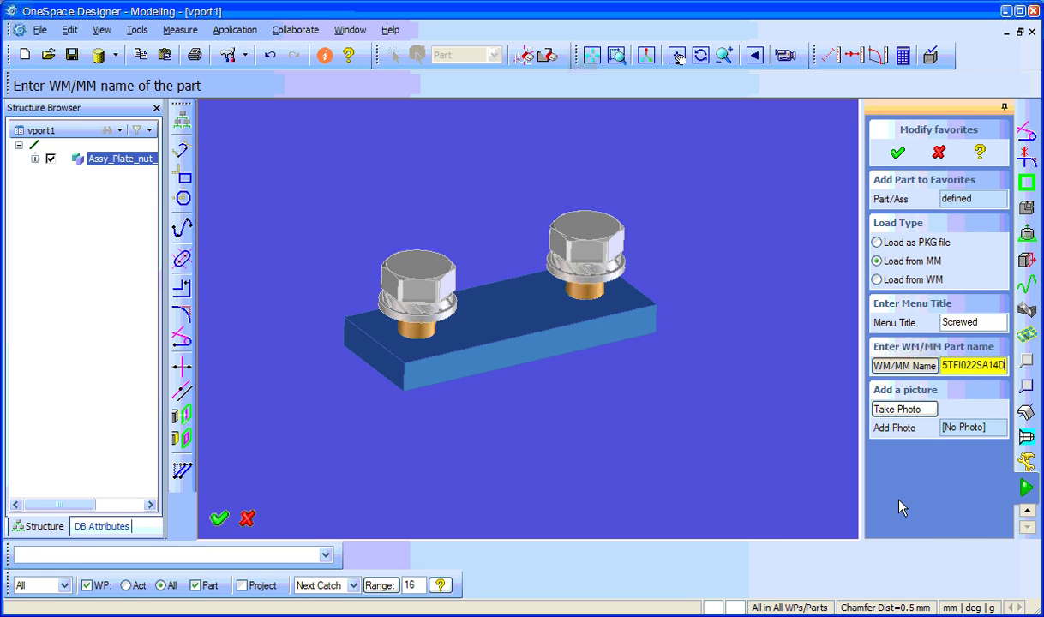
- Photograph the whole plate assembly, zoomed to fit the camera lens, as the Screwed picture and confirm the favorite
left_click(920, 412)
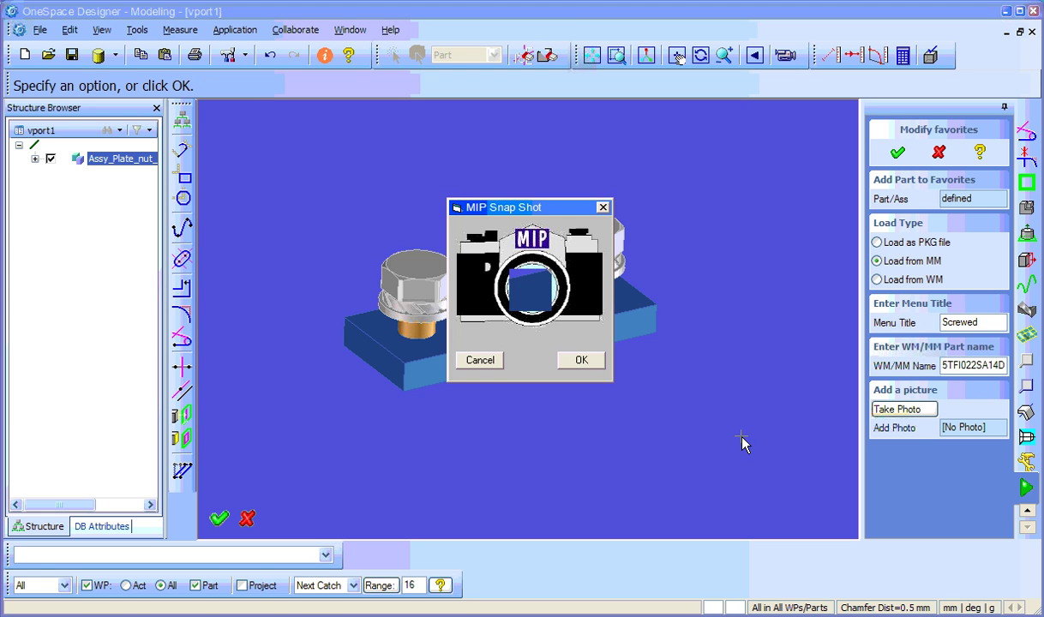
left_click_drag(541, 208, 535, 229)
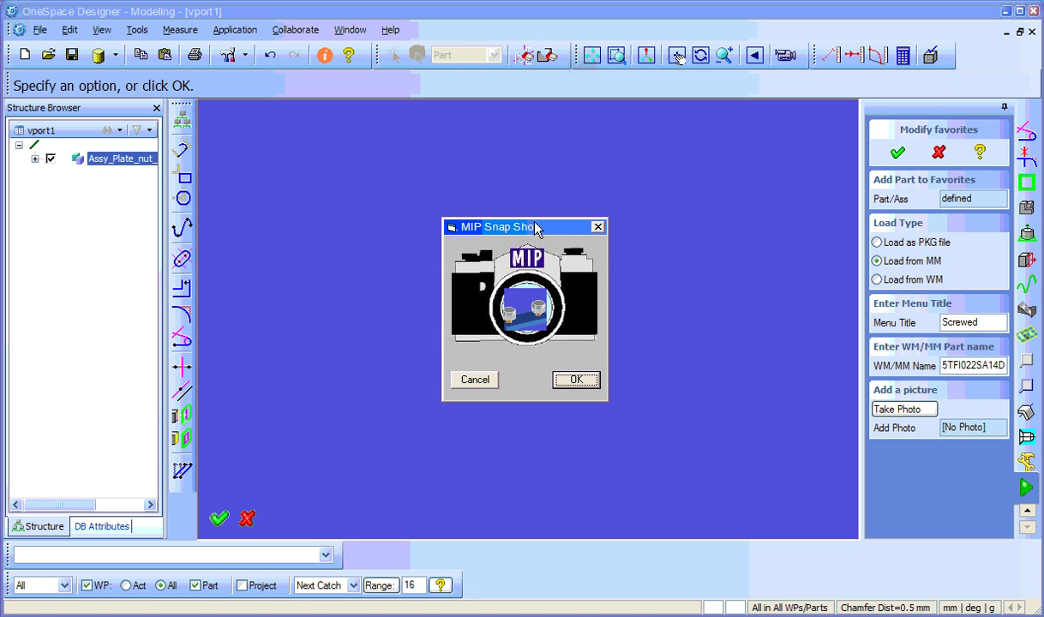
left_click(694, 315)
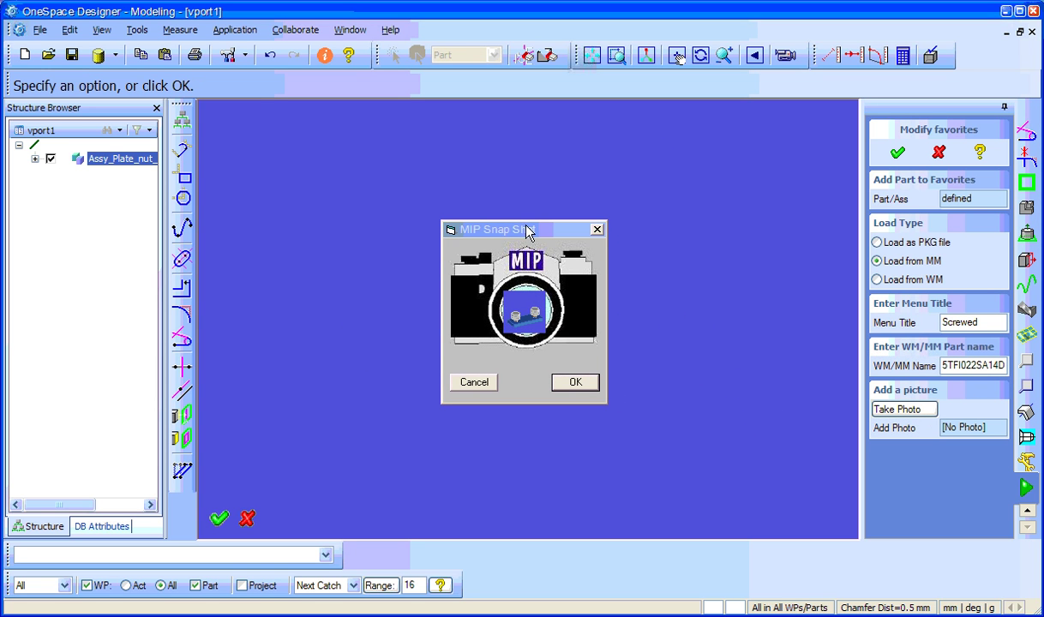
left_click_drag(527, 232, 529, 235)
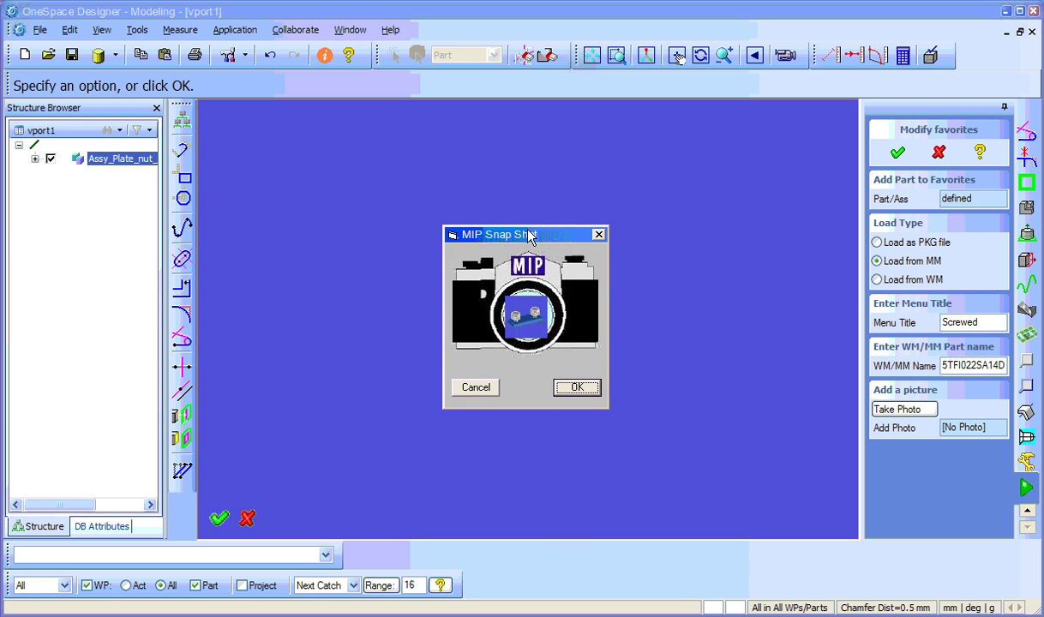
left_click(578, 388)
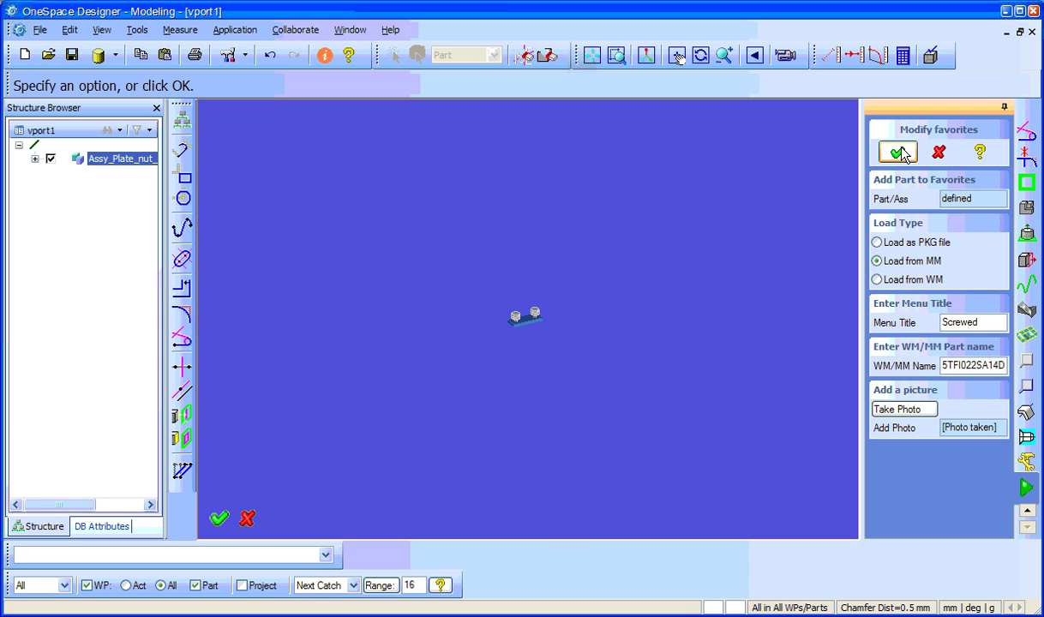
left_click(897, 152)
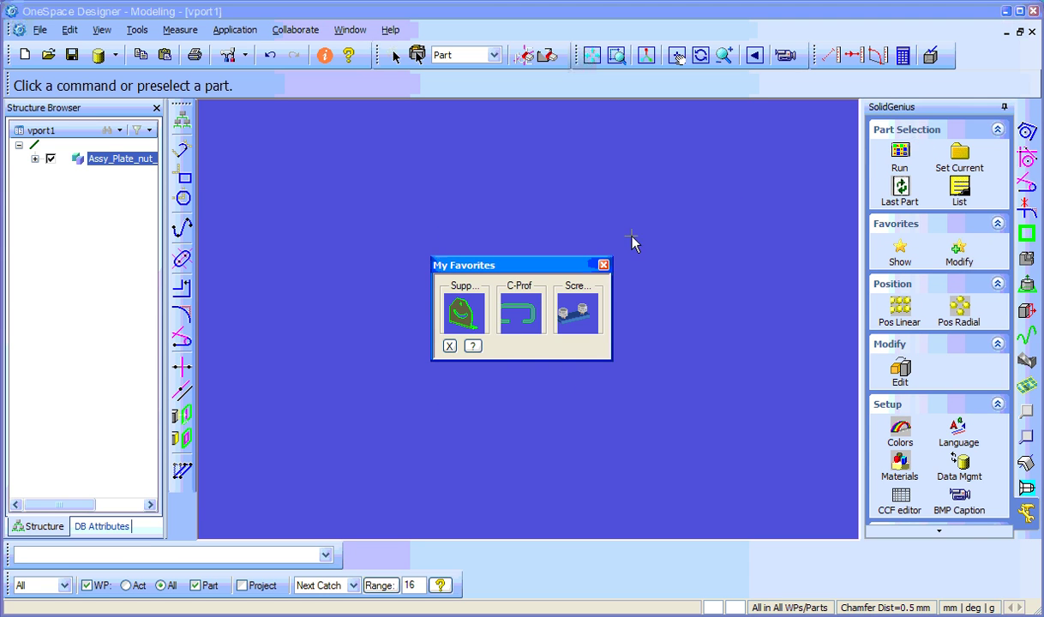
- Move the favorites window aside and delete the Assy_Plate_nut assembly from the session
left_click_drag(576, 324, 415, 210)
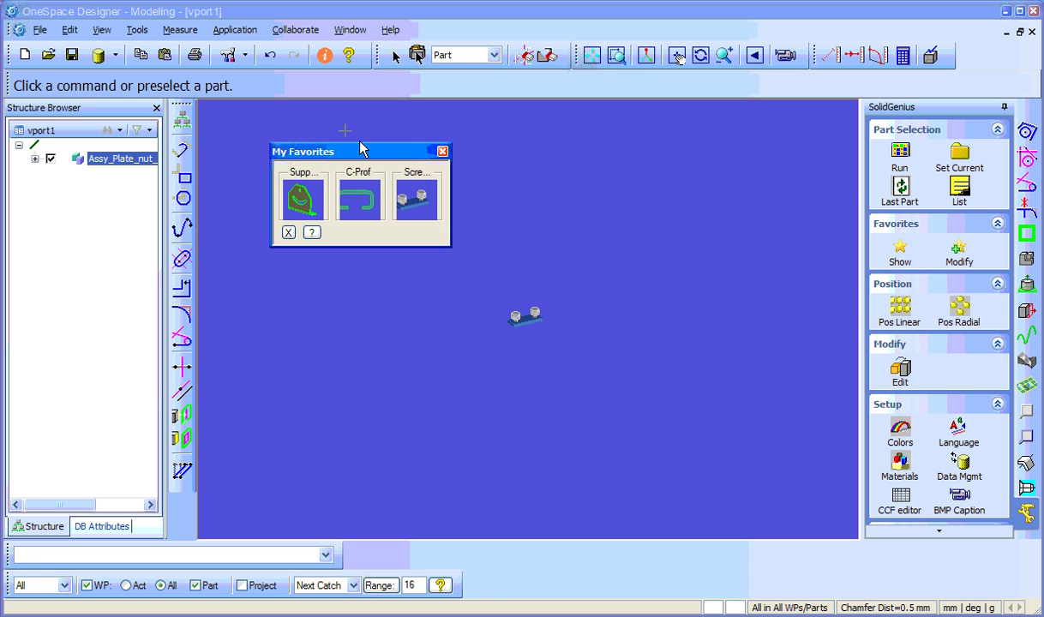
left_click(547, 55)
left_click(128, 159)
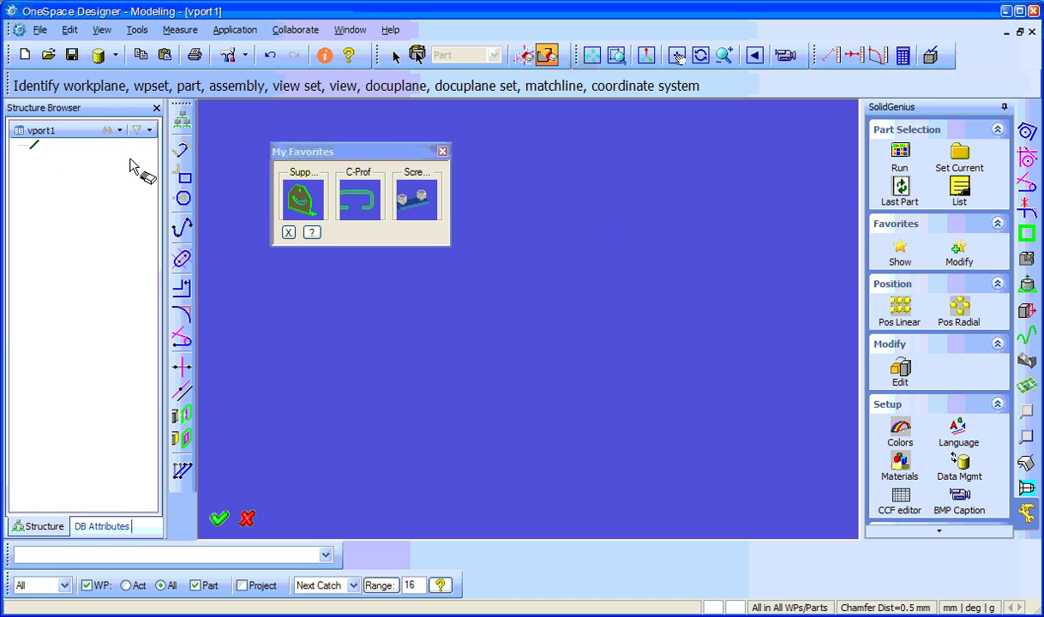
- Load the assy_nut_M10-W-SW assembly under Screw_assy1 from Model Manager and close the favorites window
left_click(114, 54)
left_click(120, 77)
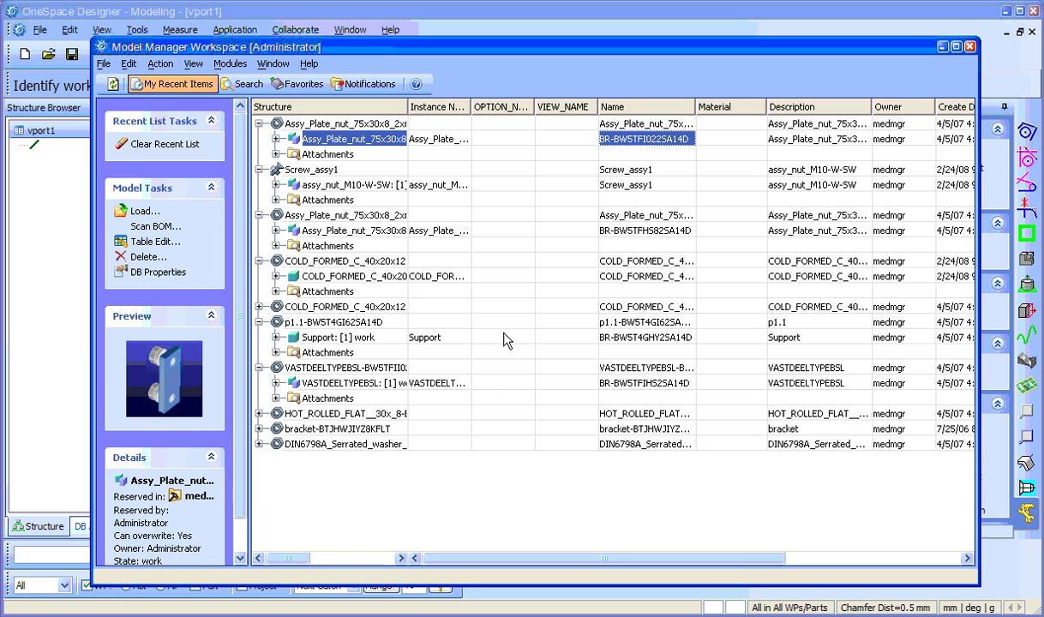
left_click(327, 186)
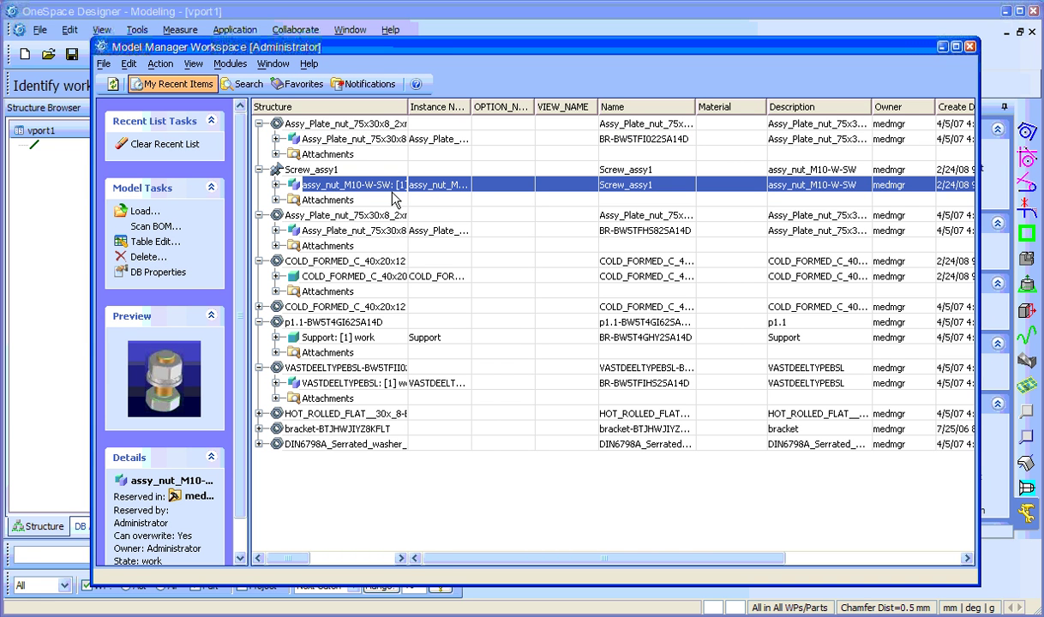
double_click(347, 185)
left_click(443, 150)
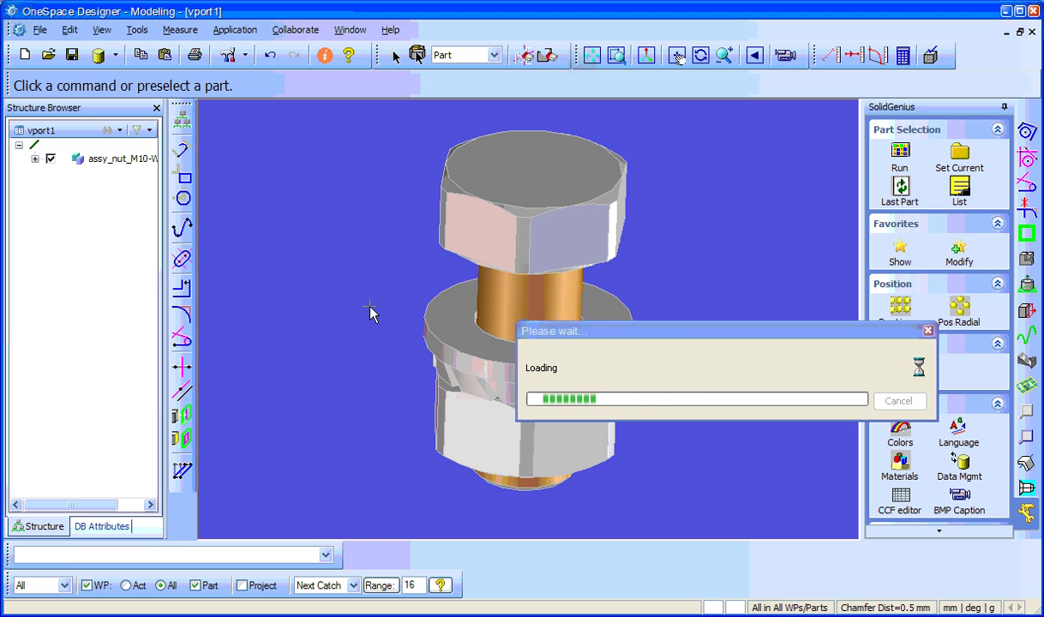
scroll(694, 273, "down", 3)
middle_click_drag(694, 273, 664, 438)
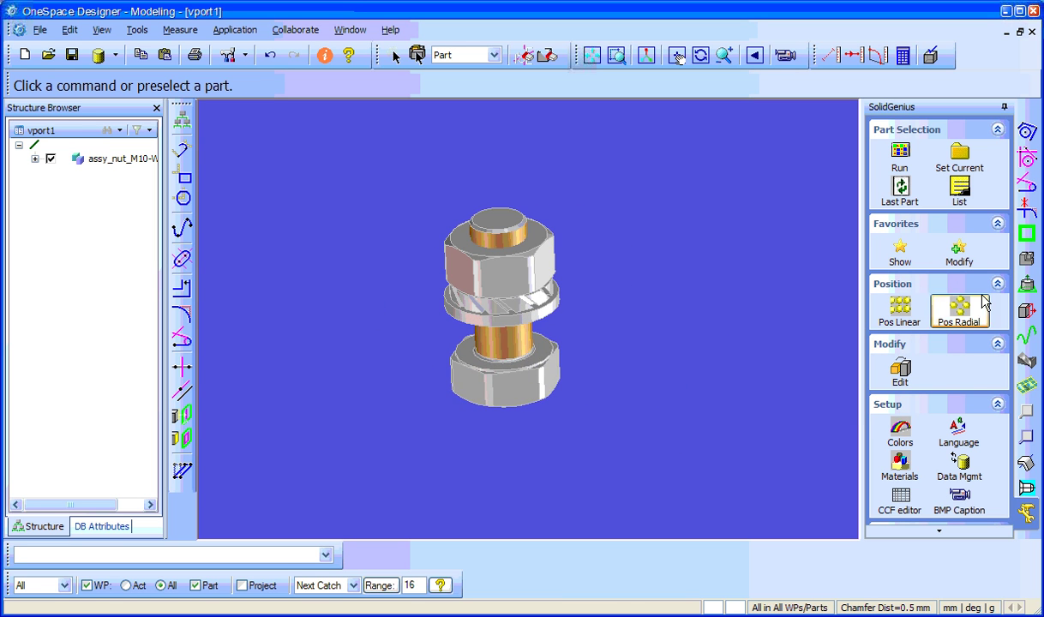
- Start a favorite for the assy_nut_M10-W-SW assembly, loaded from MM and titled Assy1
left_click(959, 250)
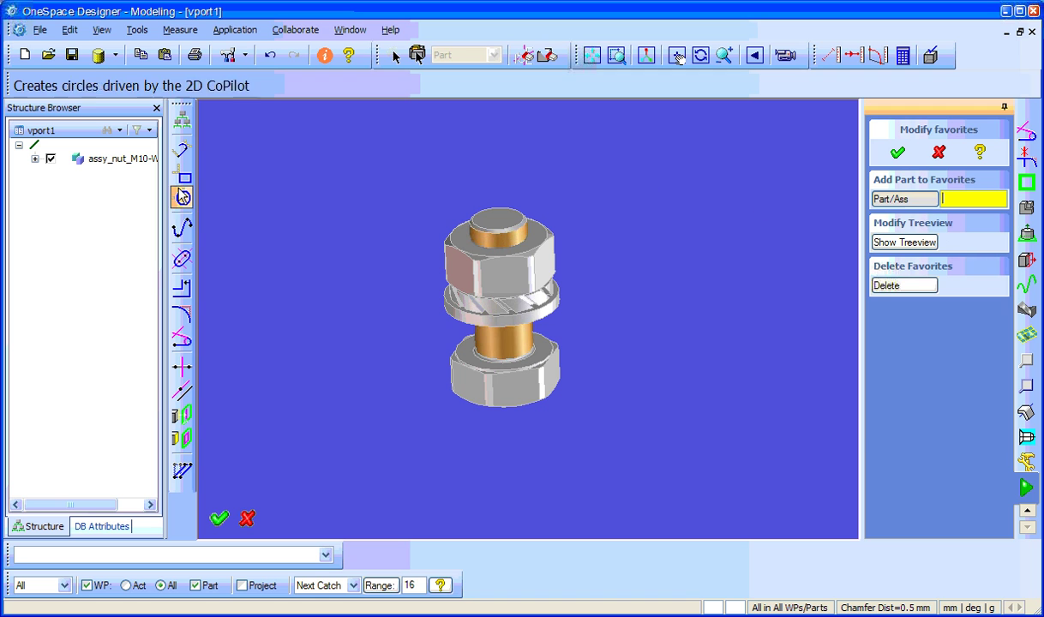
left_click(128, 160)
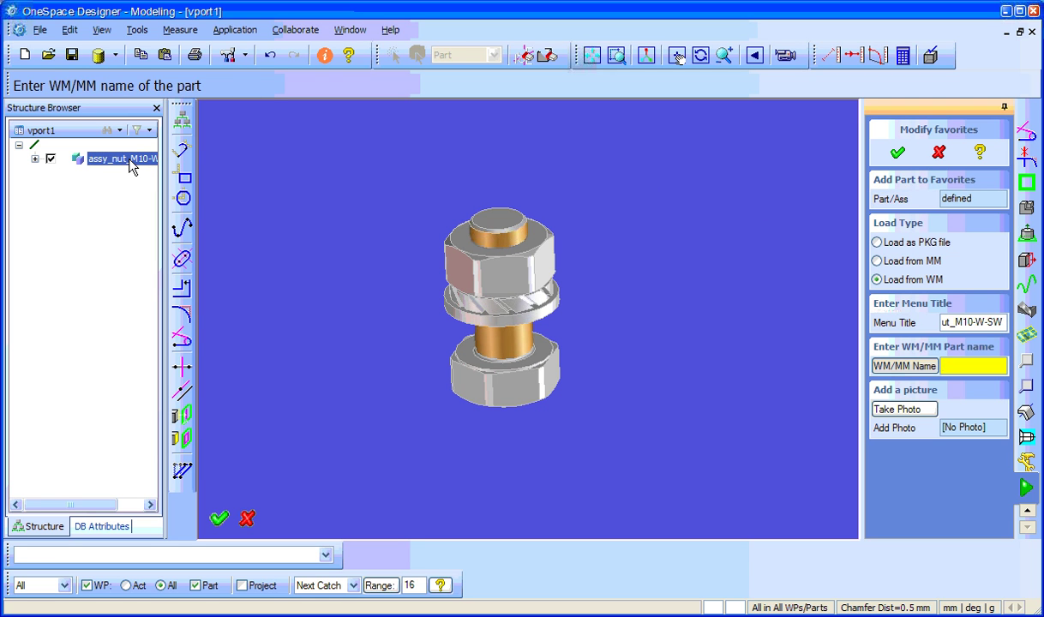
left_click(908, 266)
left_click(973, 323)
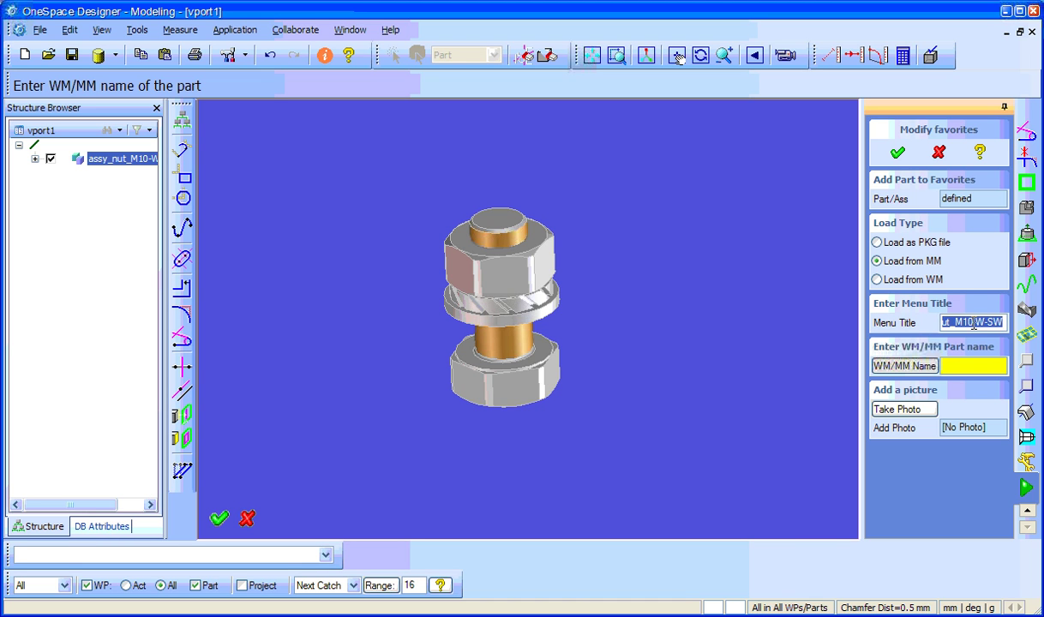
type("Assy1")
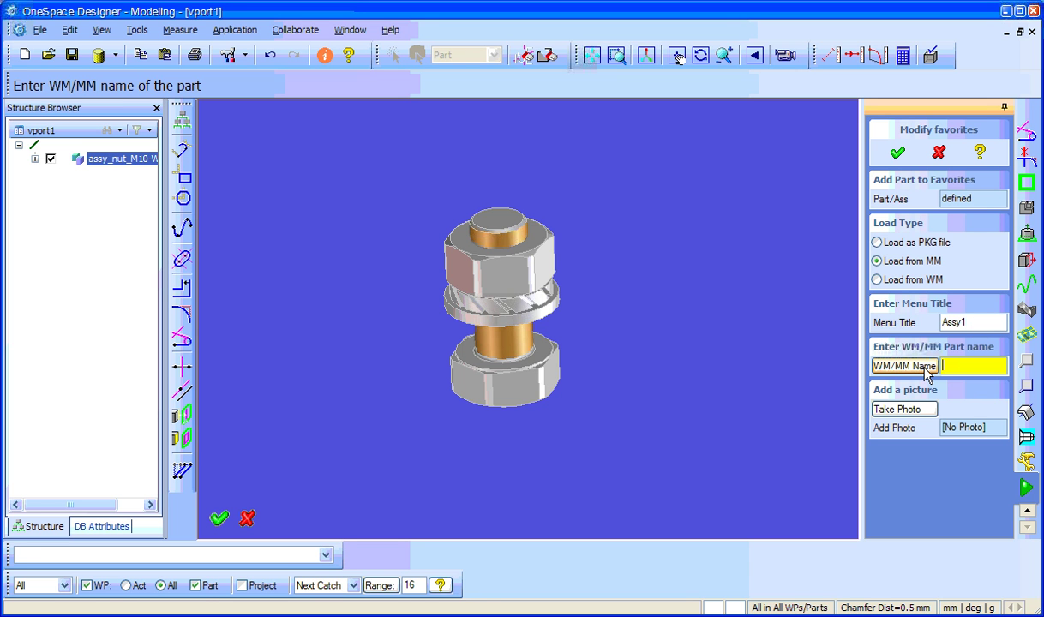
- Copy the assembly's name Screw_assy1 from Model Manager and paste it as the favorite's WM/MM part name
left_click(111, 56)
left_click(137, 79)
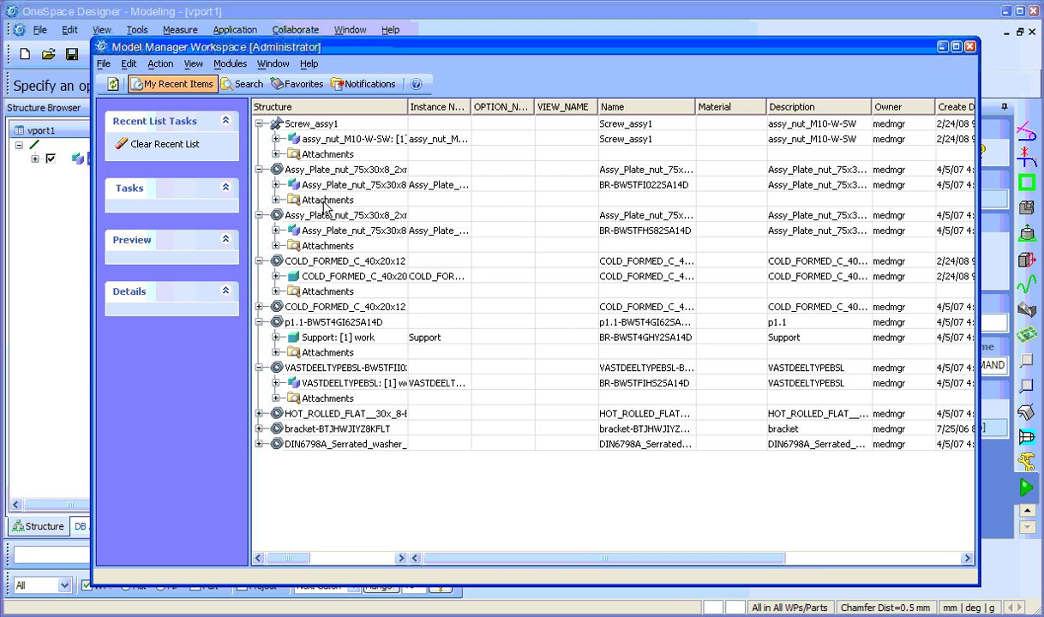
left_click(343, 142)
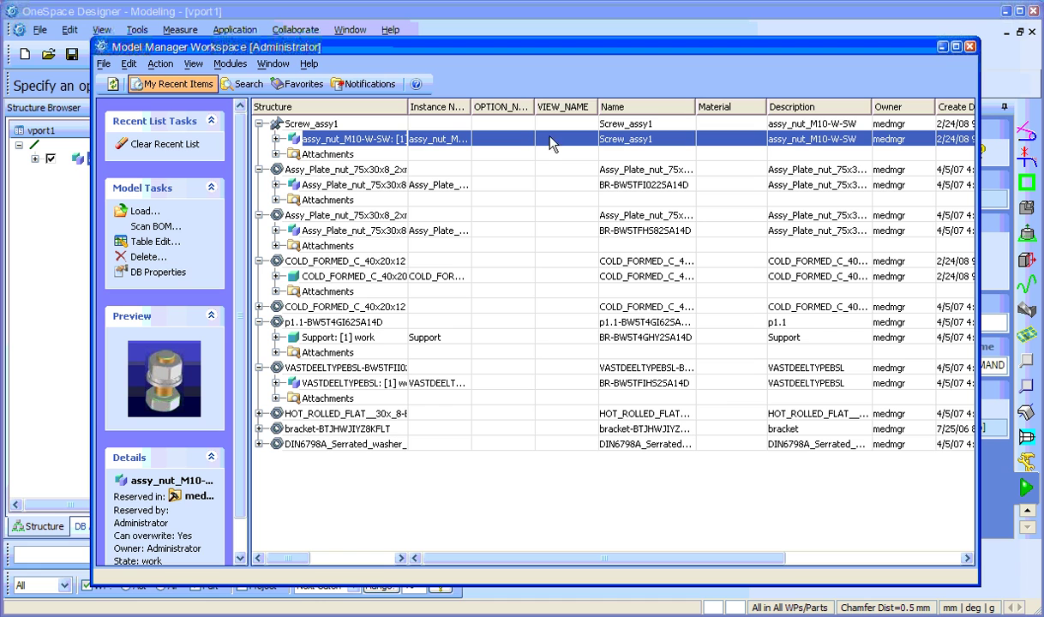
left_click(631, 143)
right_click(650, 143)
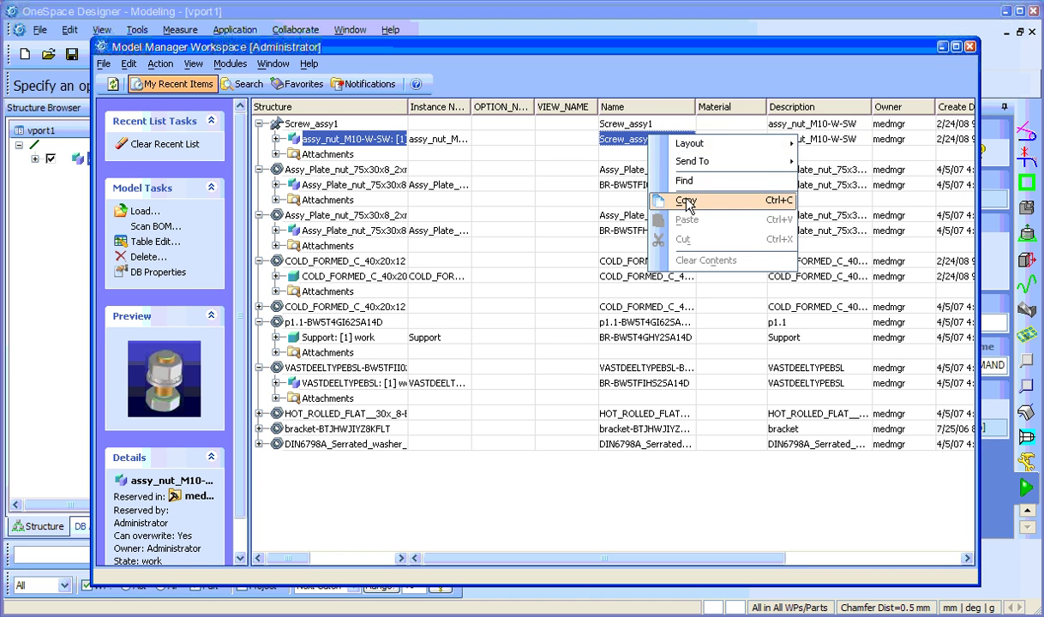
left_click(685, 200)
left_click(943, 48)
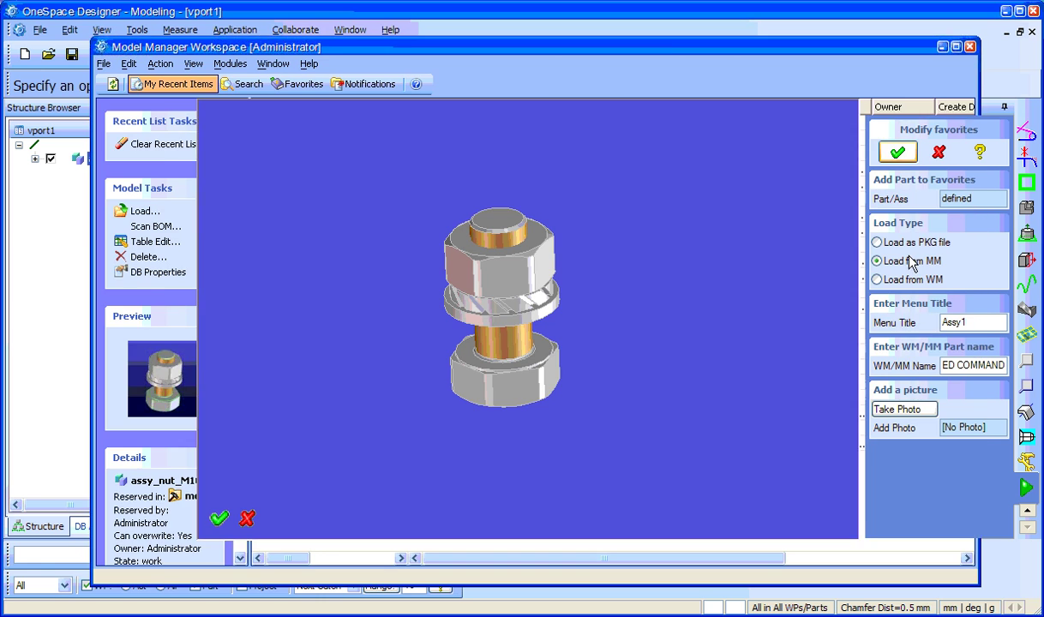
left_click(901, 367)
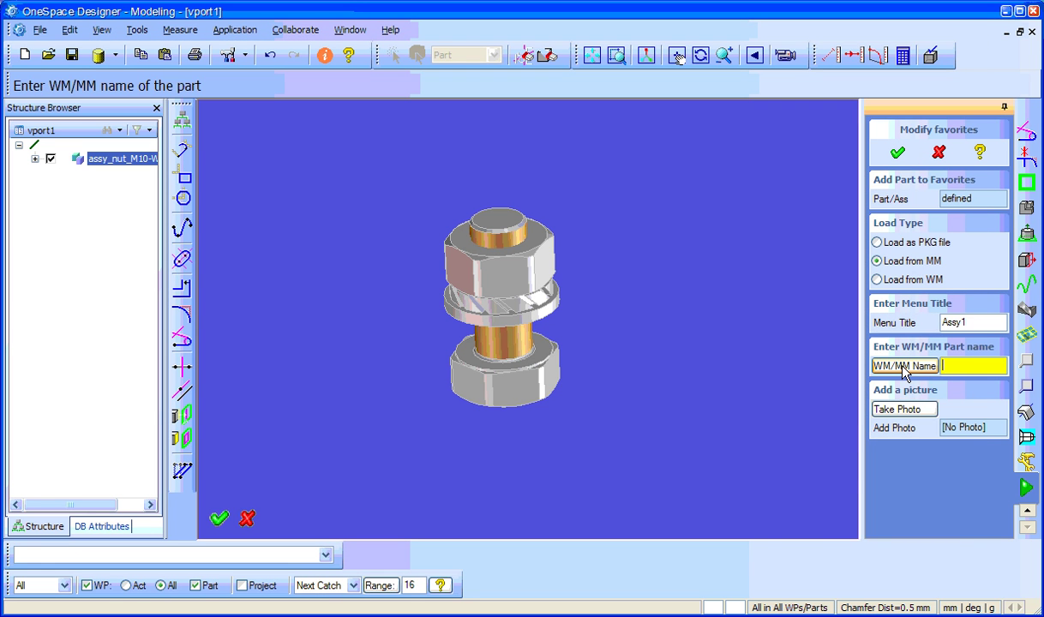
right_click(959, 370)
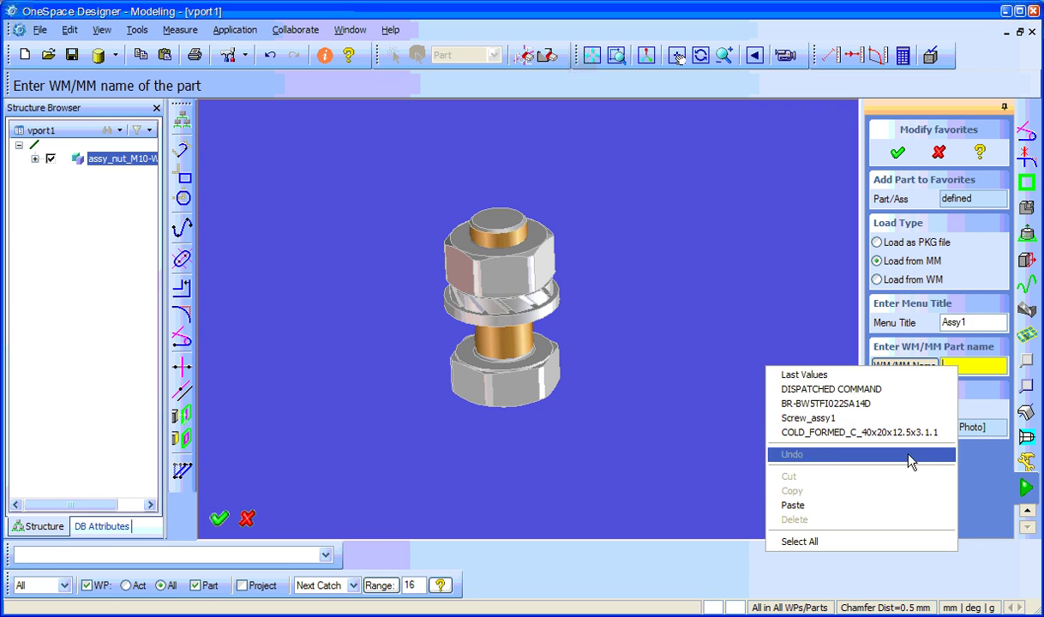
left_click(900, 503)
- Take the Assy1 favorite's photo with the snapshot camera, framing the whole bolt and nut assembly in its lens
left_click(923, 410)
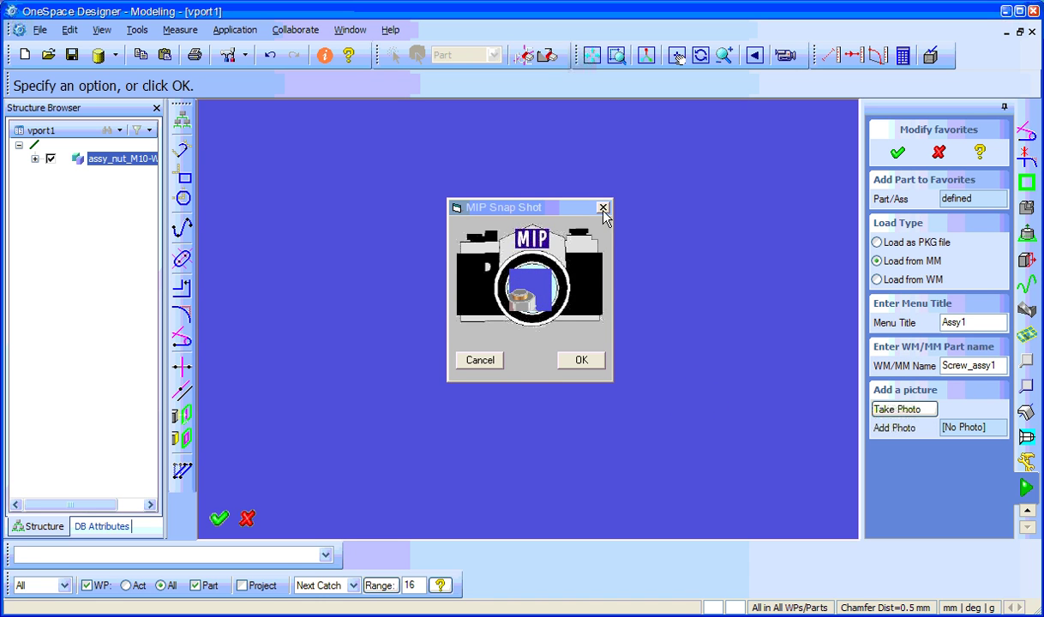
left_click_drag(578, 212, 566, 233)
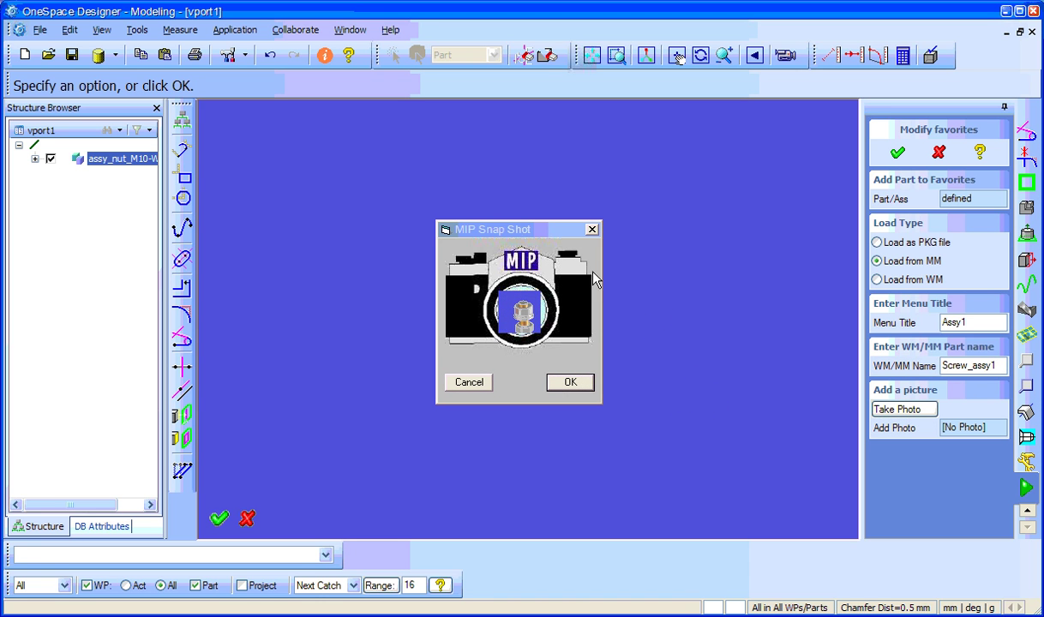
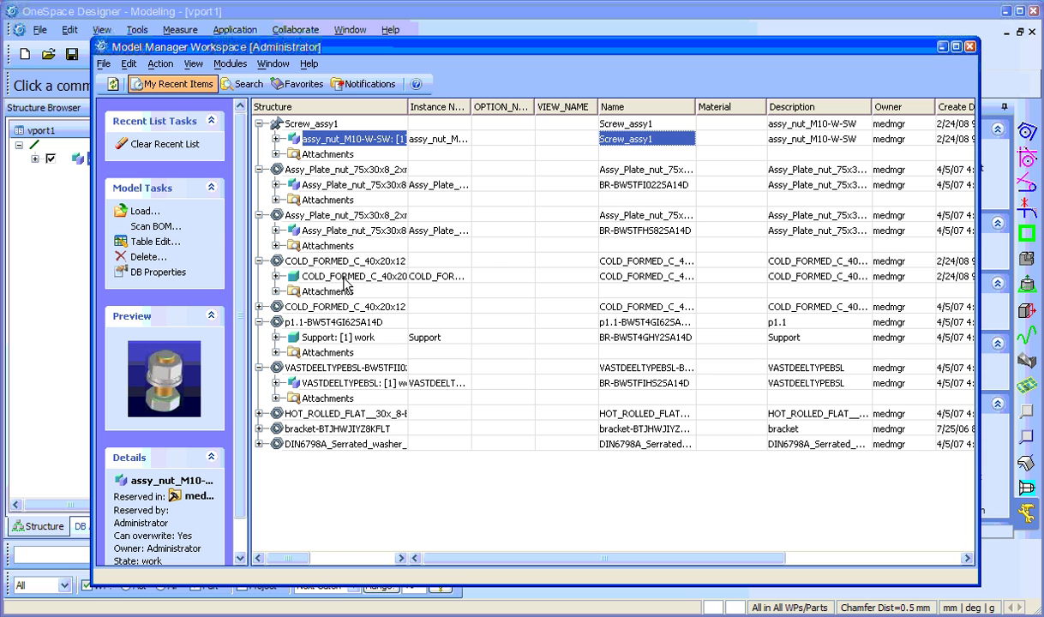
- Show the favorites collection and move its window clear of the bolt assembly
left_click(341, 276)
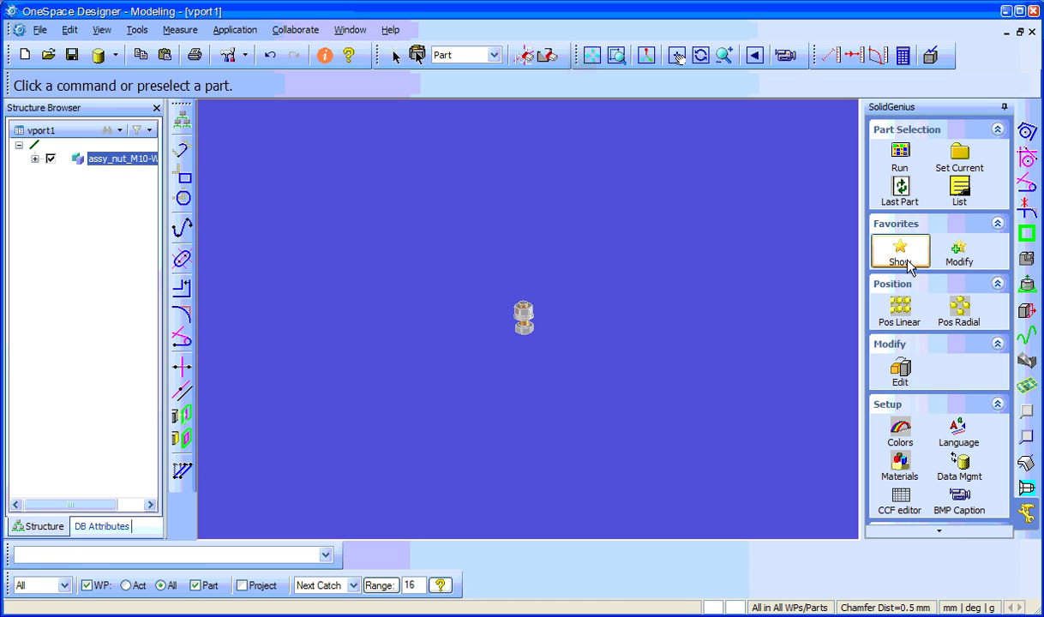
left_click(900, 249)
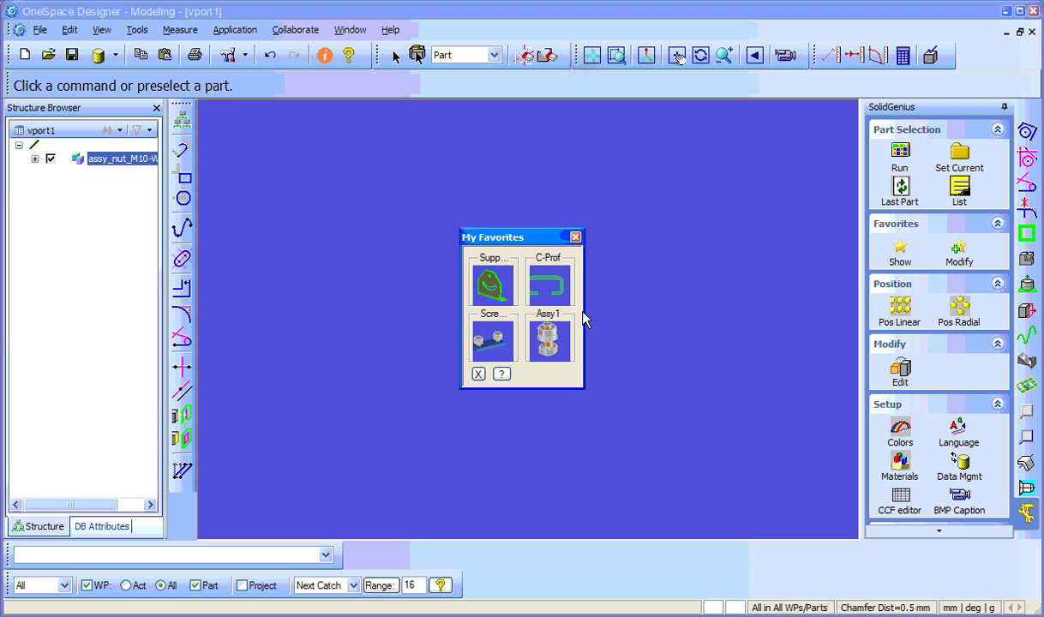
left_click_drag(540, 246, 307, 166)
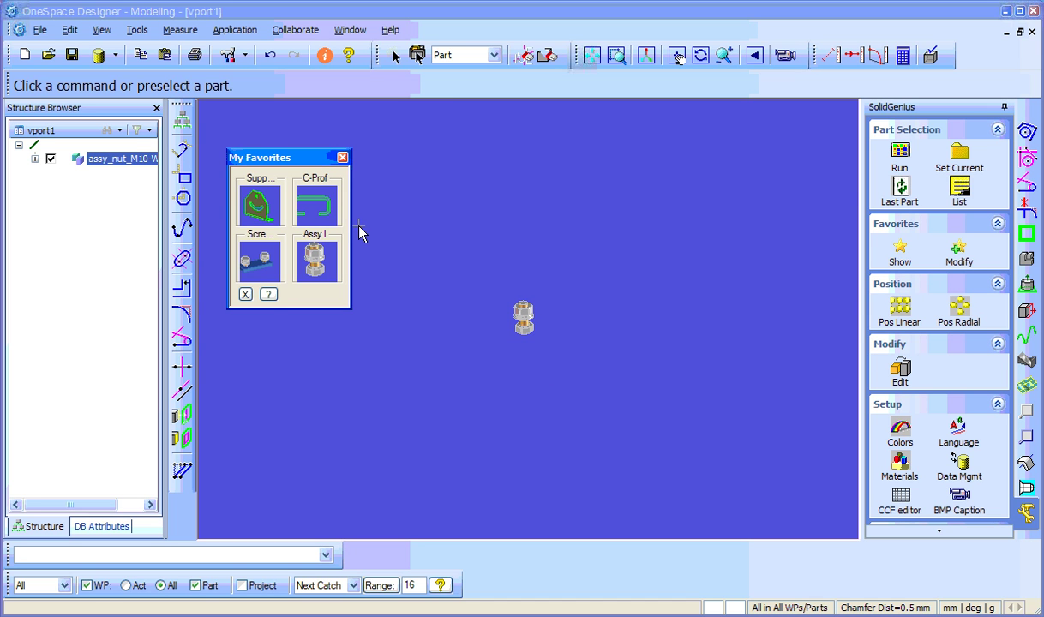
- Load the package file Rect_profile.pkg from the SolidGenius_sources_V14 folder and bring the profile into view
left_click(47, 55)
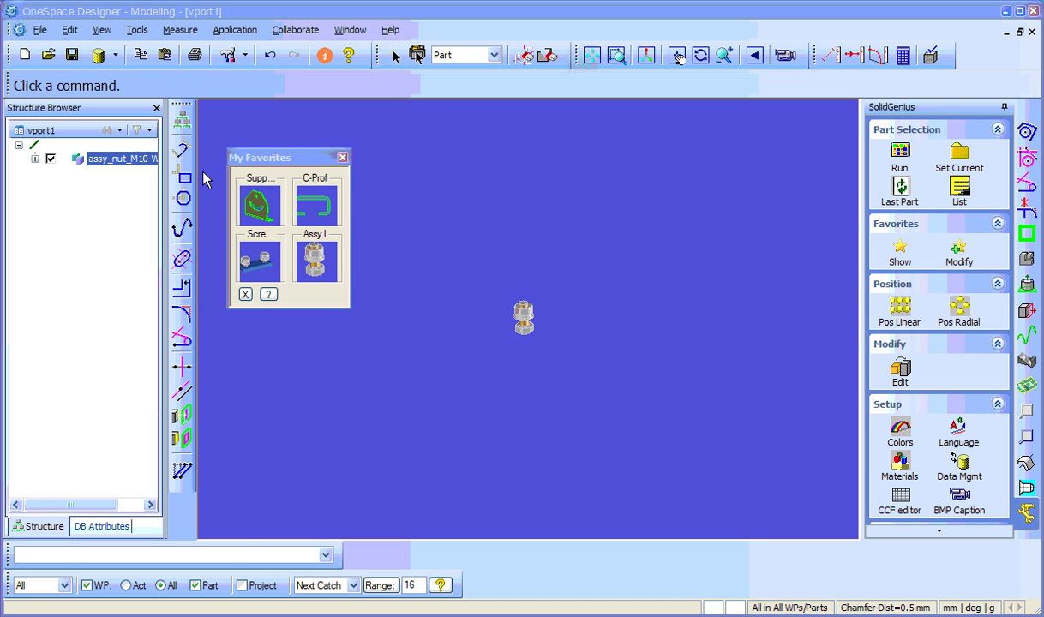
left_click(296, 237)
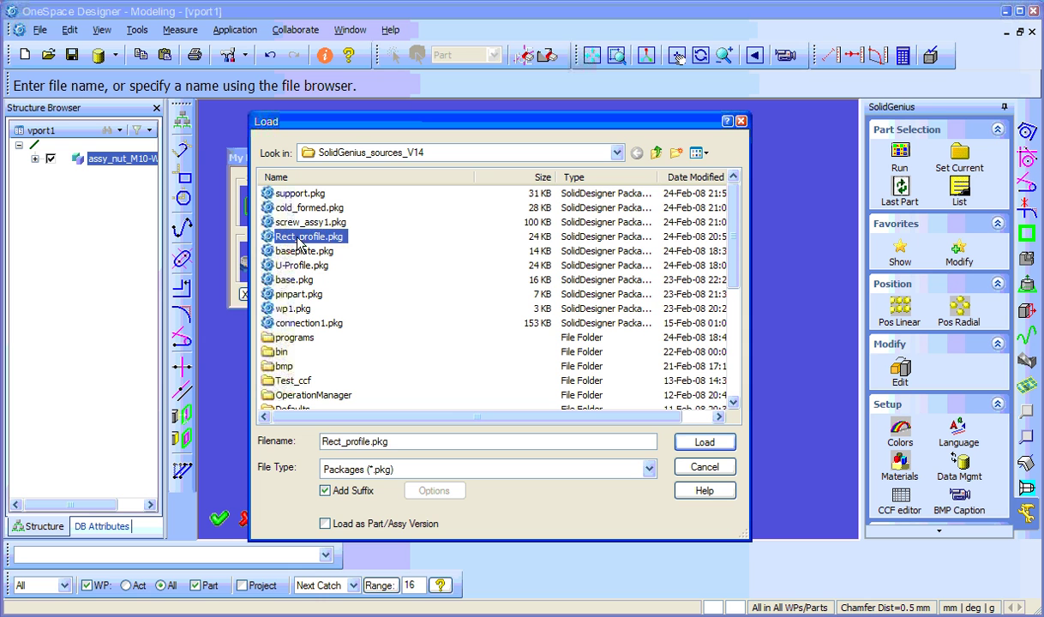
left_click(703, 441)
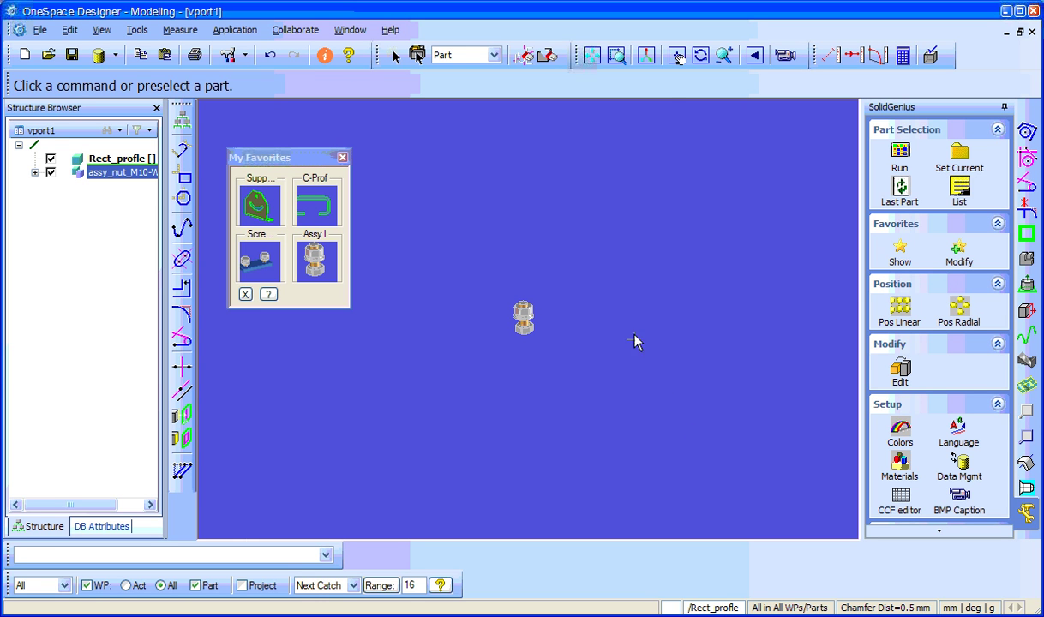
left_click(591, 55)
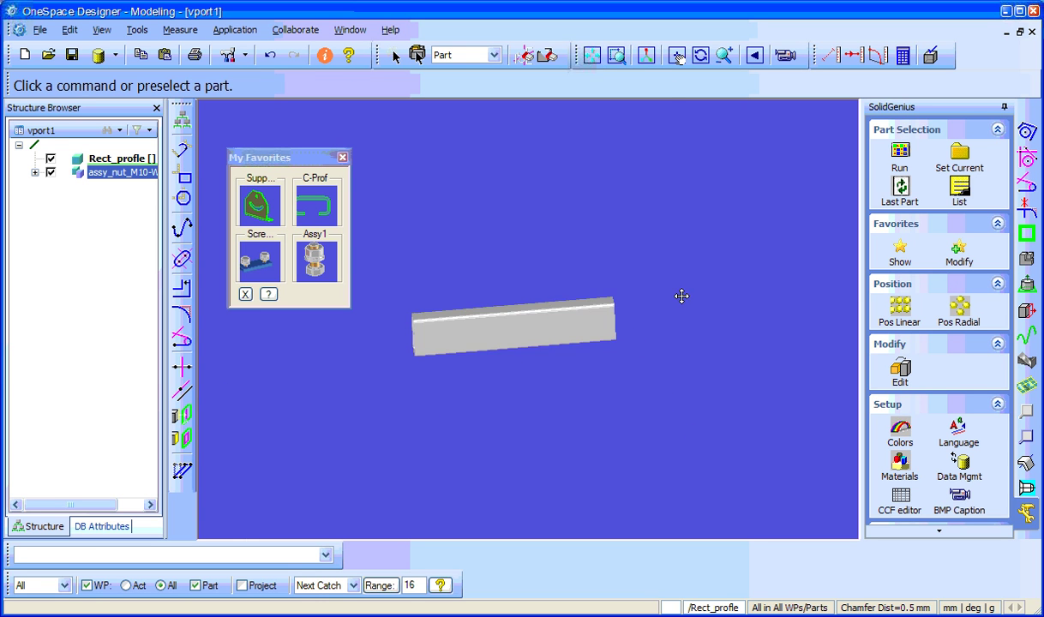
middle_click_drag(681, 296, 707, 420)
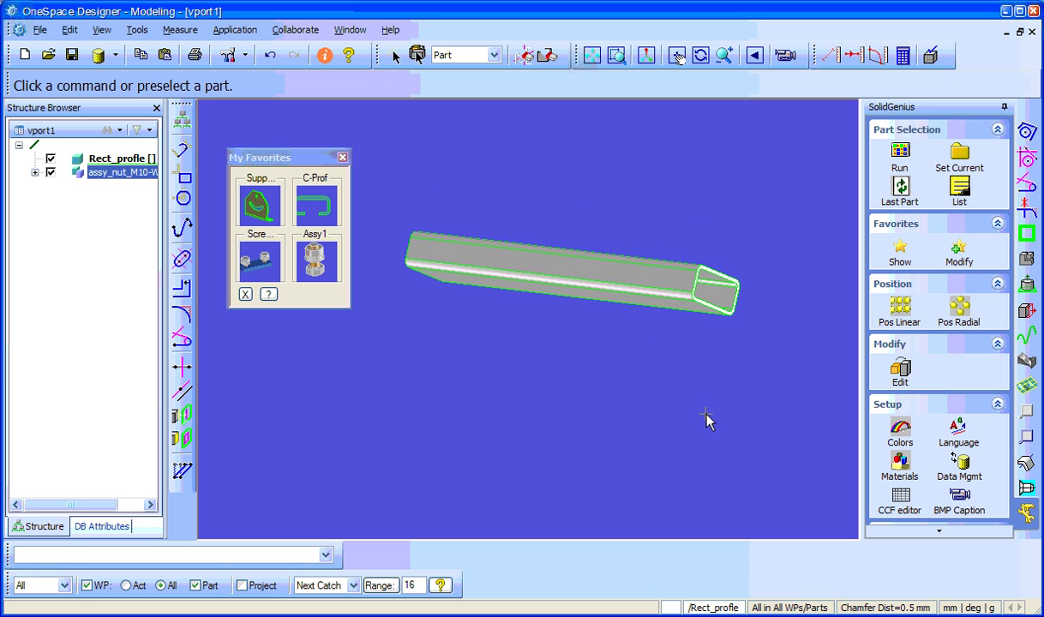
- Start a package-file favorite for the rectangular profile, titled R-Prof, with Rect_profile.pkg as its source file
left_click(959, 250)
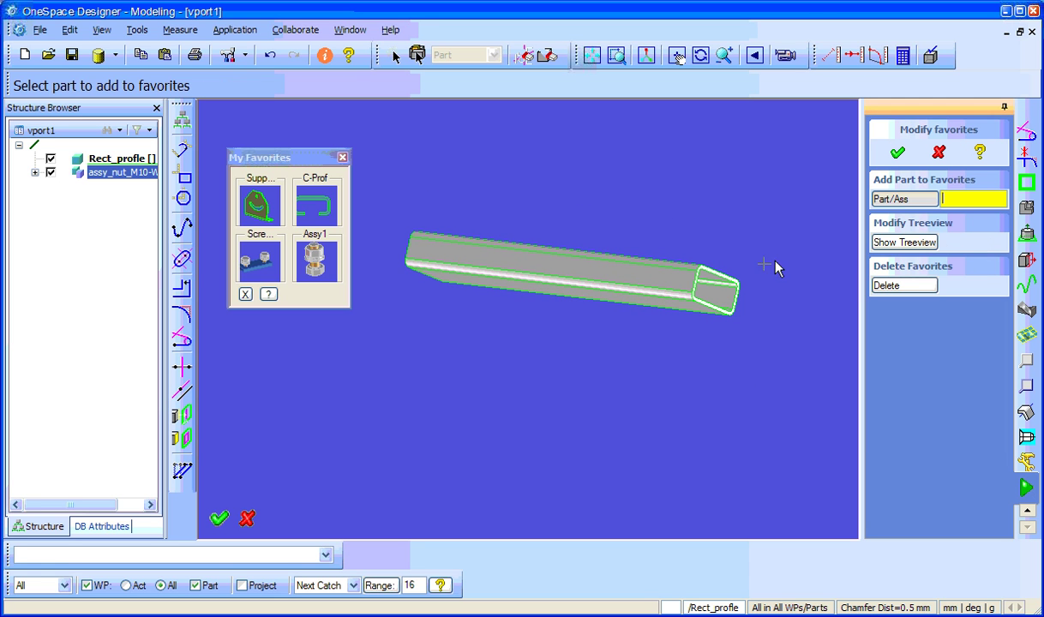
left_click(672, 285)
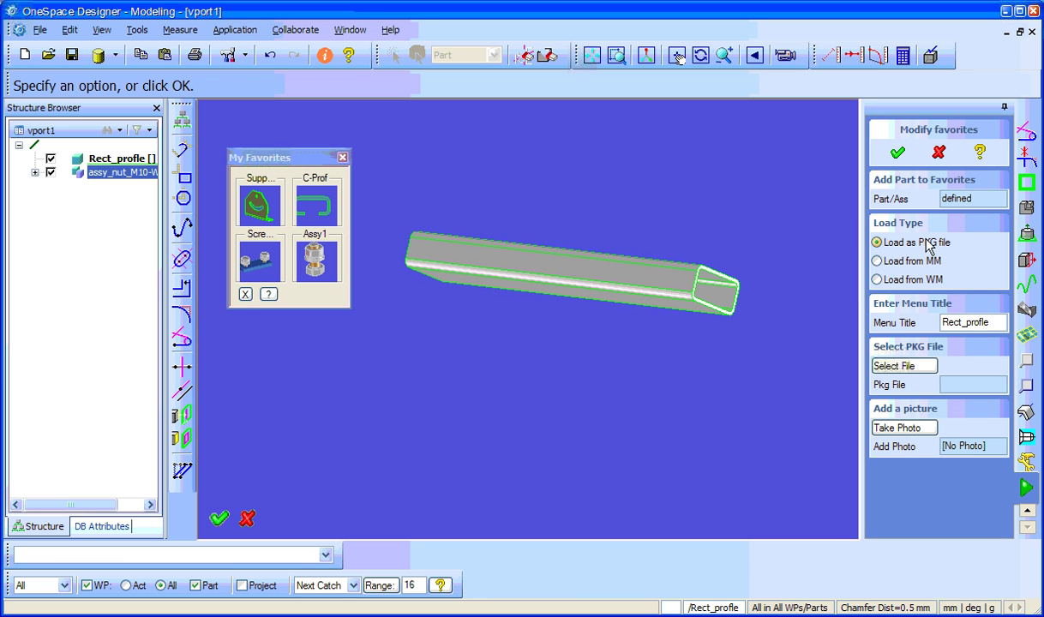
left_click(997, 323)
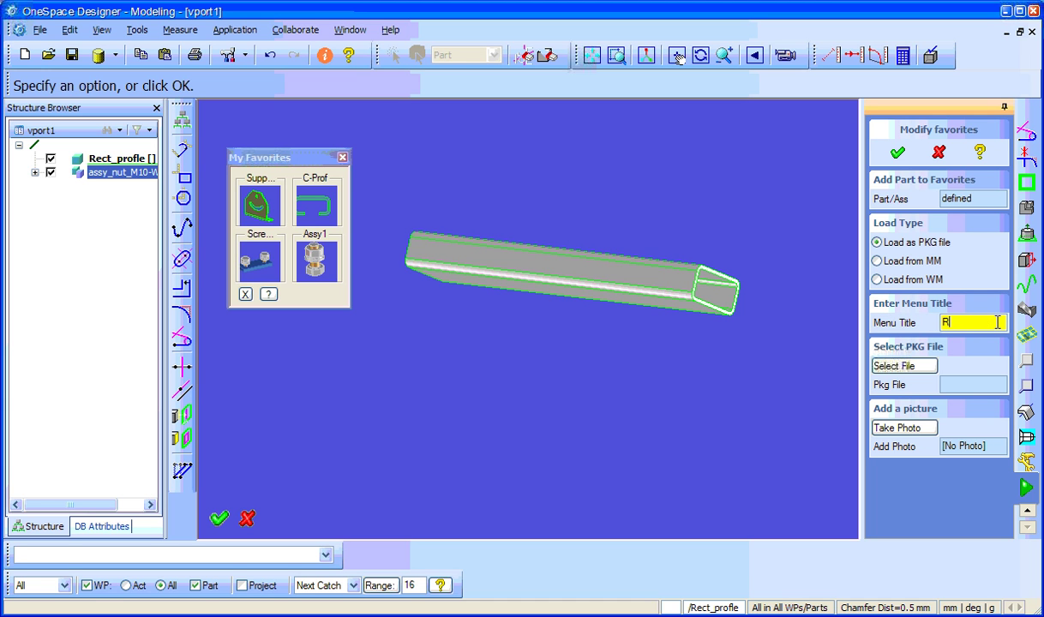
type("R-Prof")
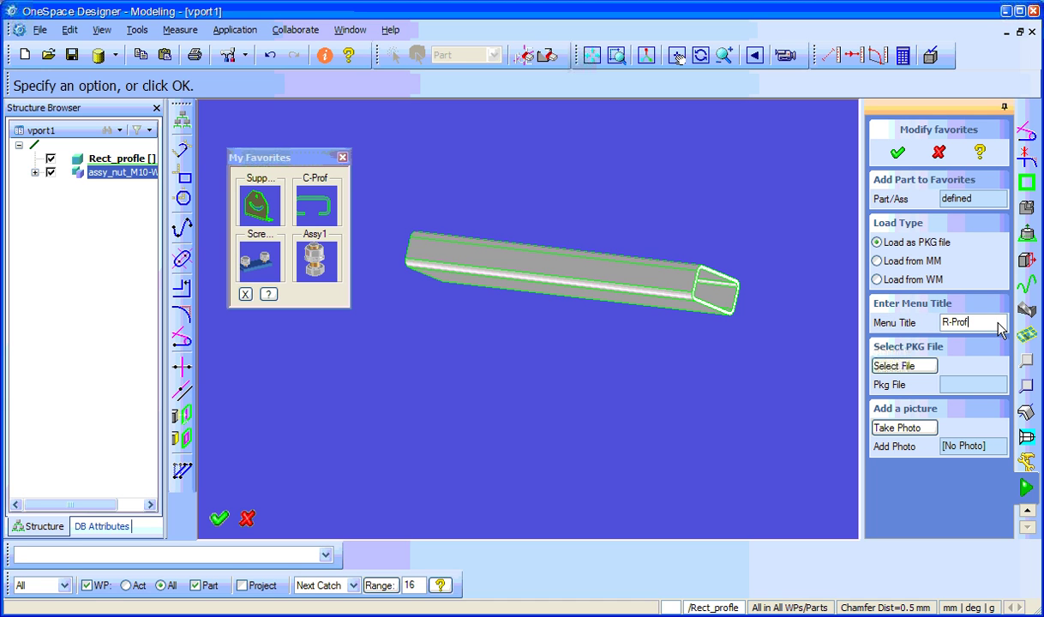
left_click(904, 369)
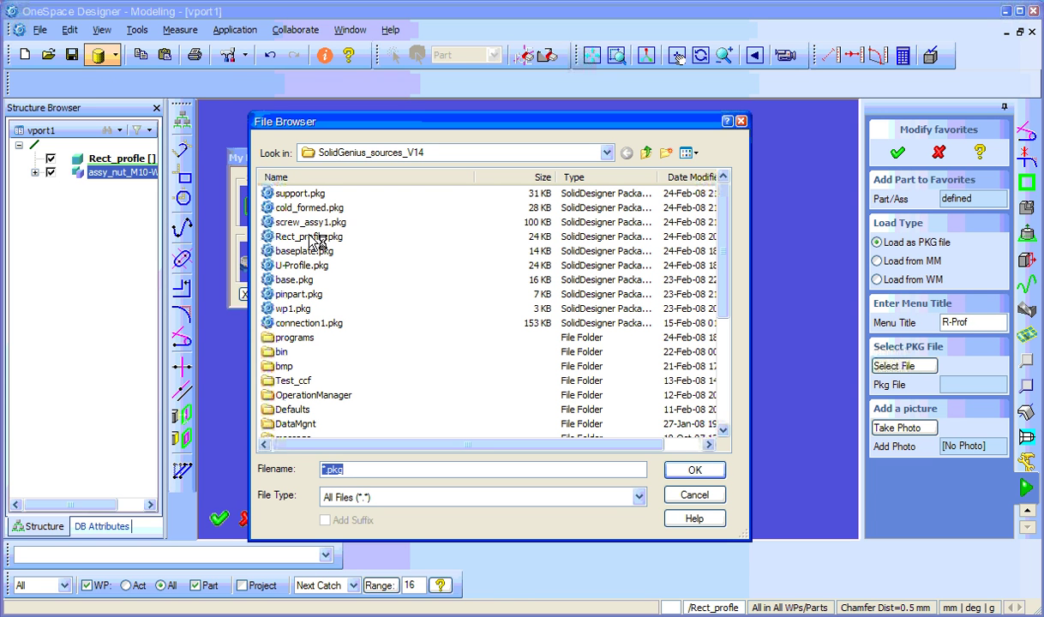
double_click(310, 237)
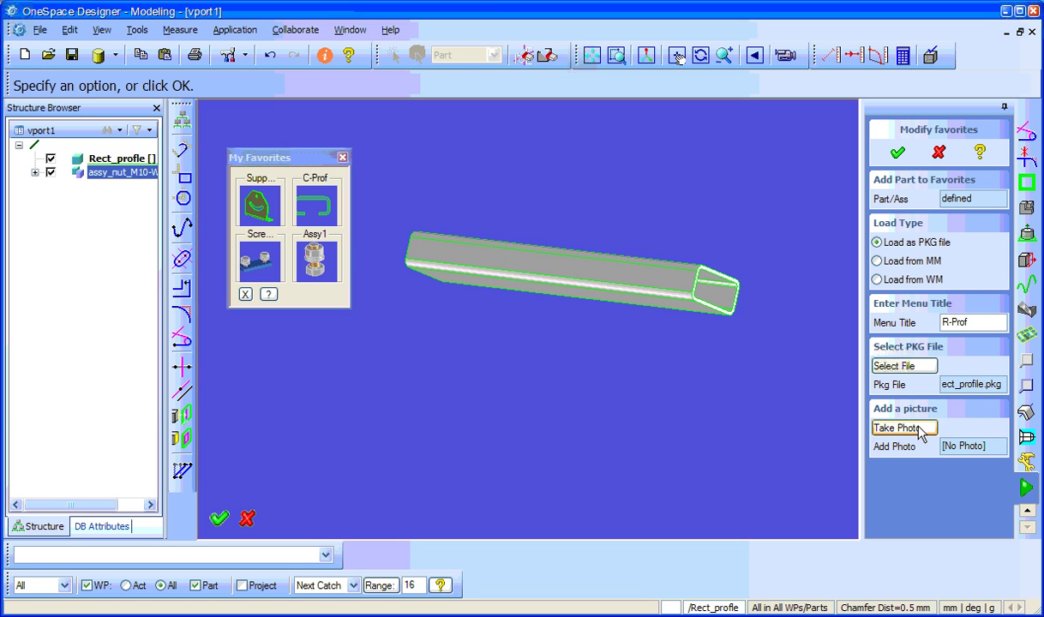
- Photograph the rectangular profile viewed squarely on its end face as the R-Prof picture and confirm the favorite
left_click(901, 428)
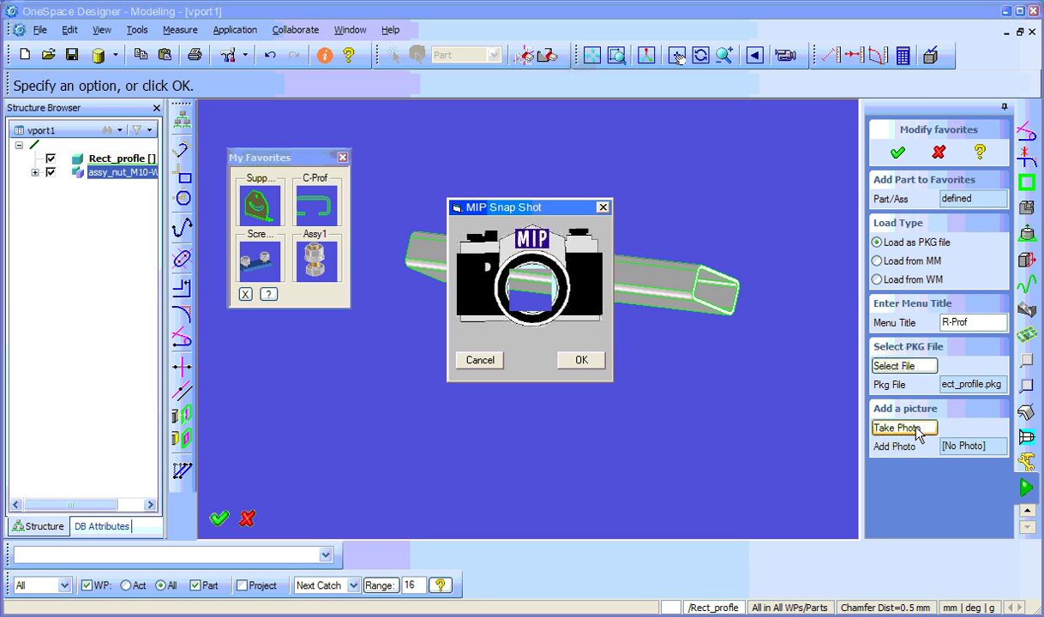
right_click(776, 256)
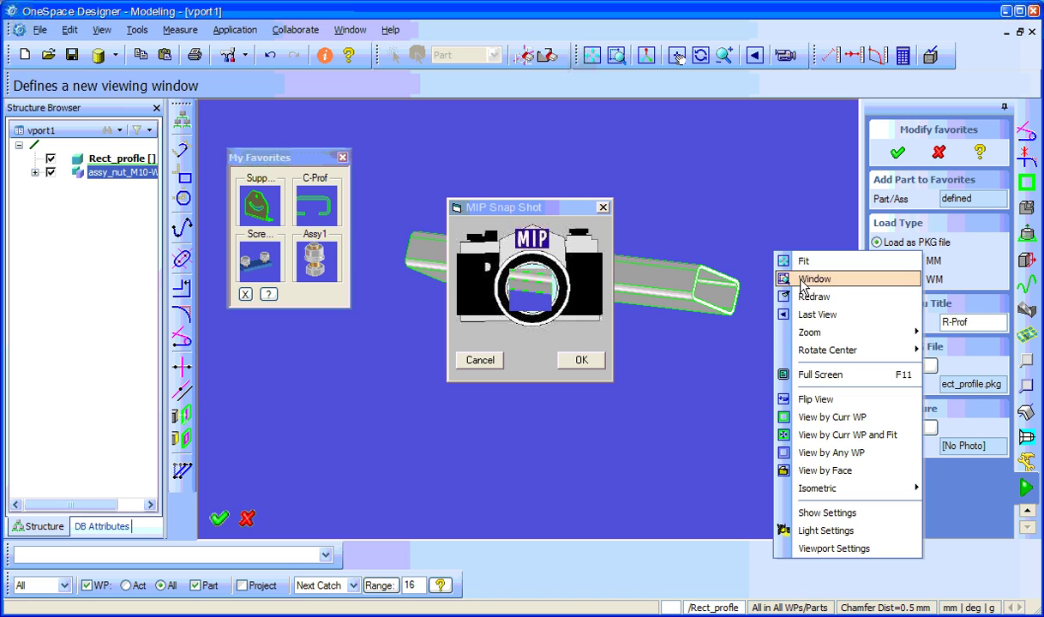
left_click(860, 471)
left_click(722, 315)
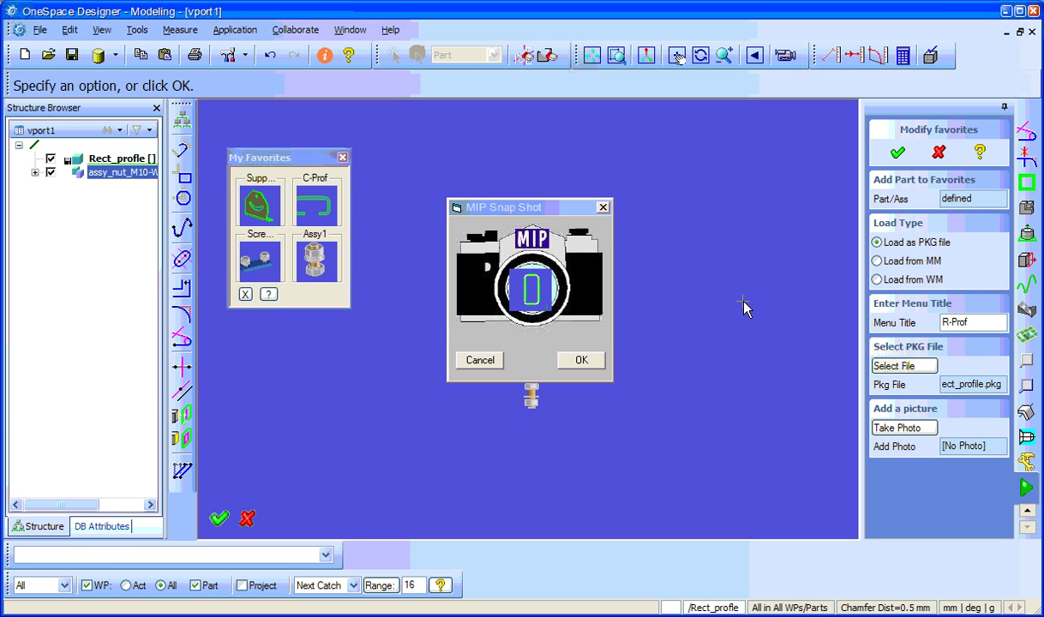
left_click(582, 360)
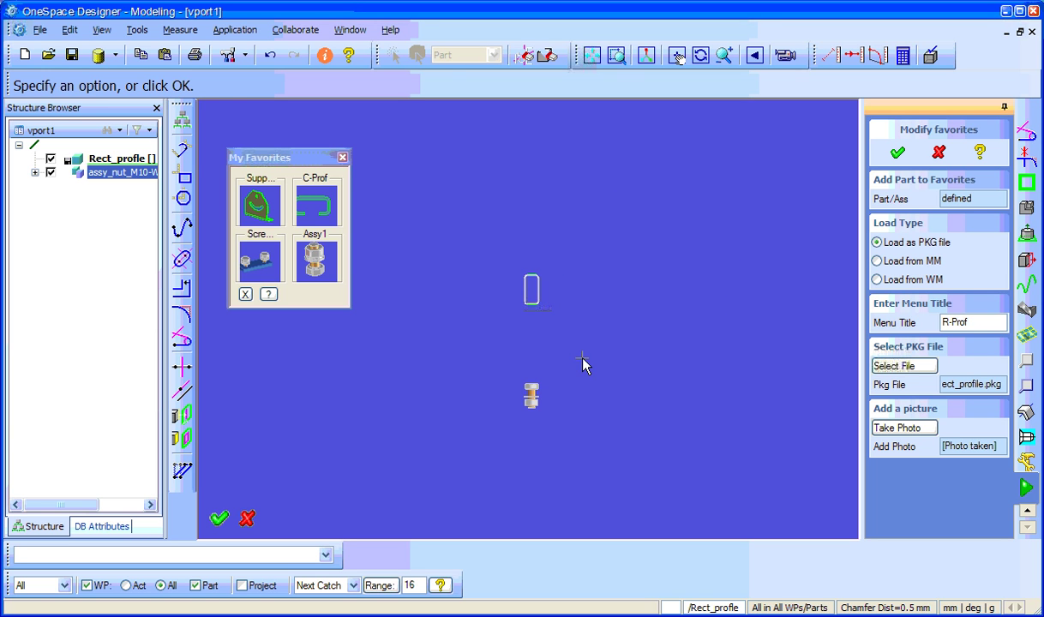
left_click(897, 152)
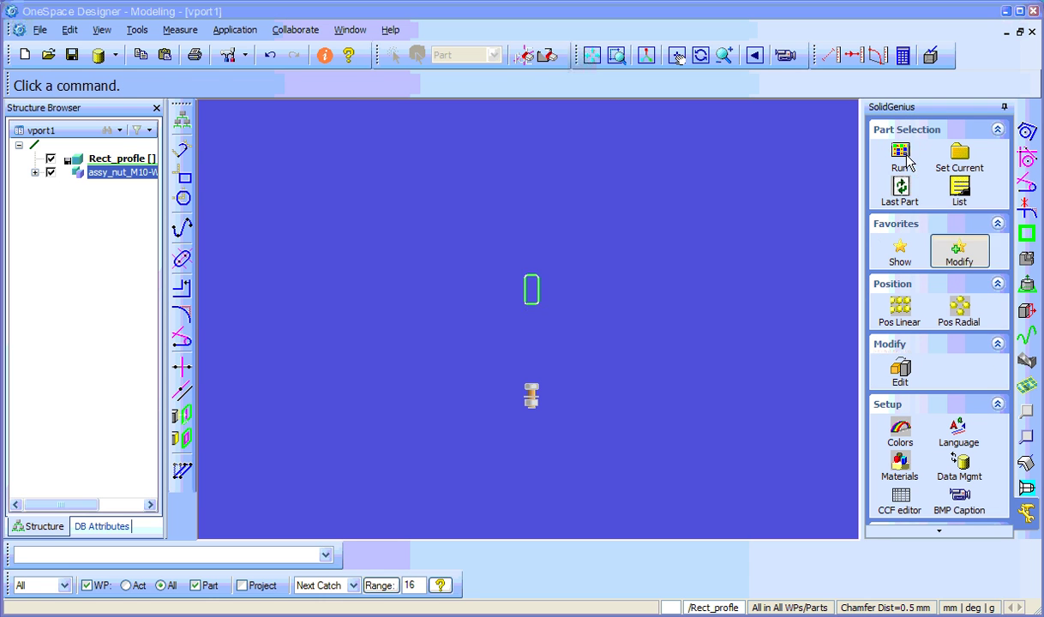
- Move the favorites window aside and delete the rectangular profile and the assy_nut_M10-W-SW assembly from the session
left_click_drag(561, 272, 441, 165)
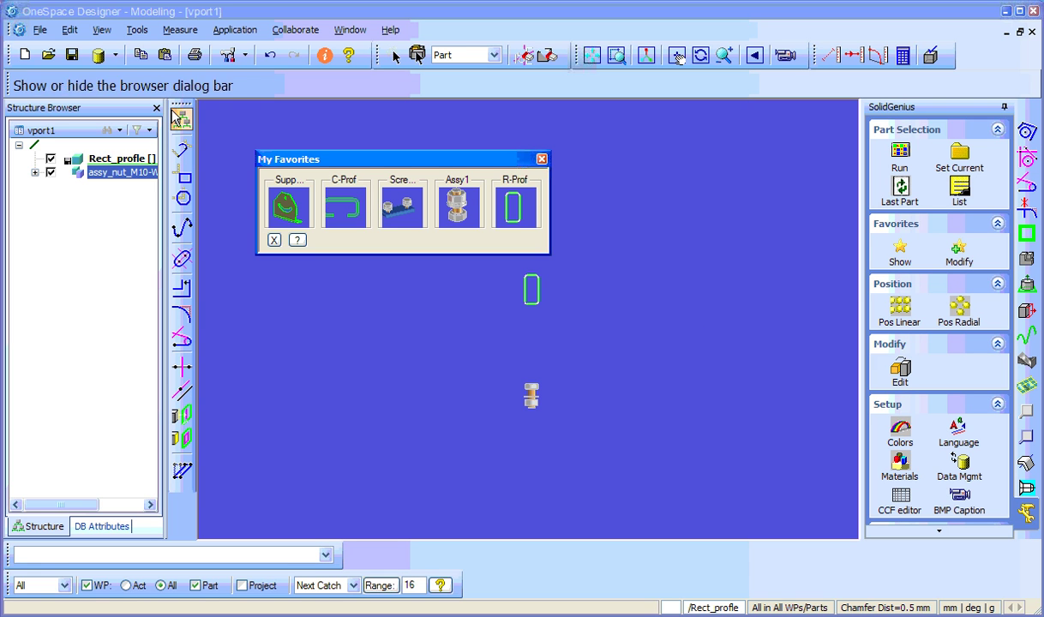
left_click(546, 55)
left_click(141, 160)
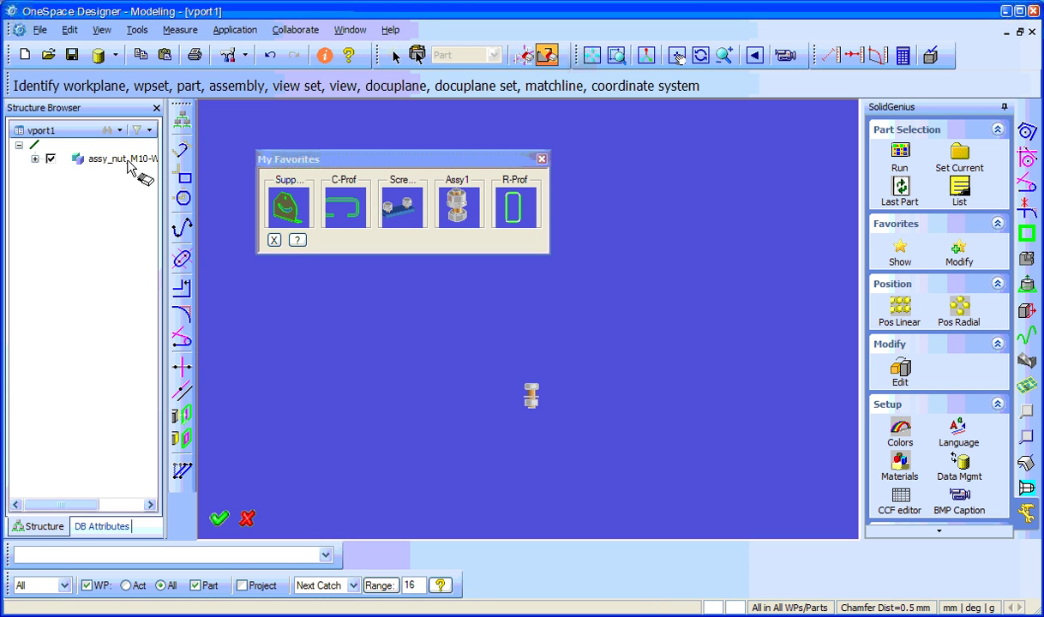
left_click(129, 163)
middle_click(360, 343)
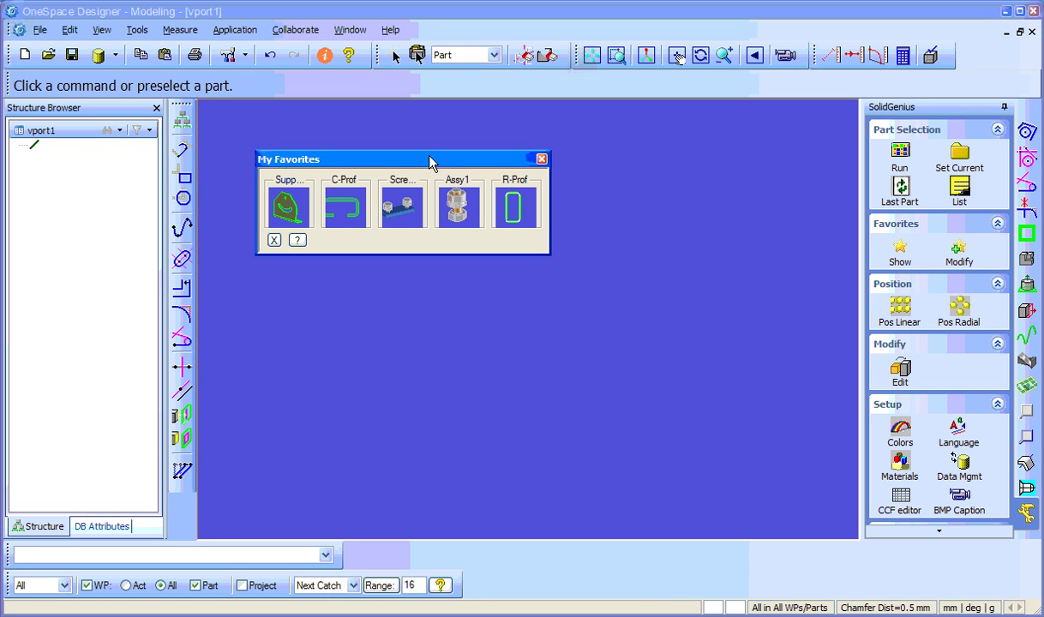
- Reopen the favorites collection and load the Support favorite (support.pkg) into the session at its default position
left_click_drag(420, 159, 406, 128)
left_click(527, 127)
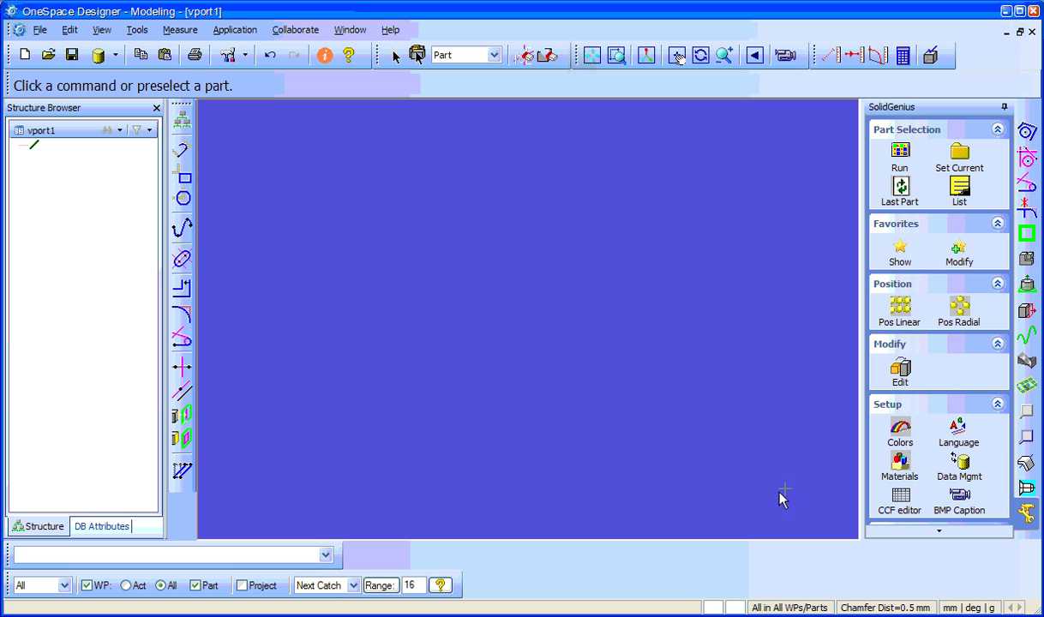
left_click(899, 250)
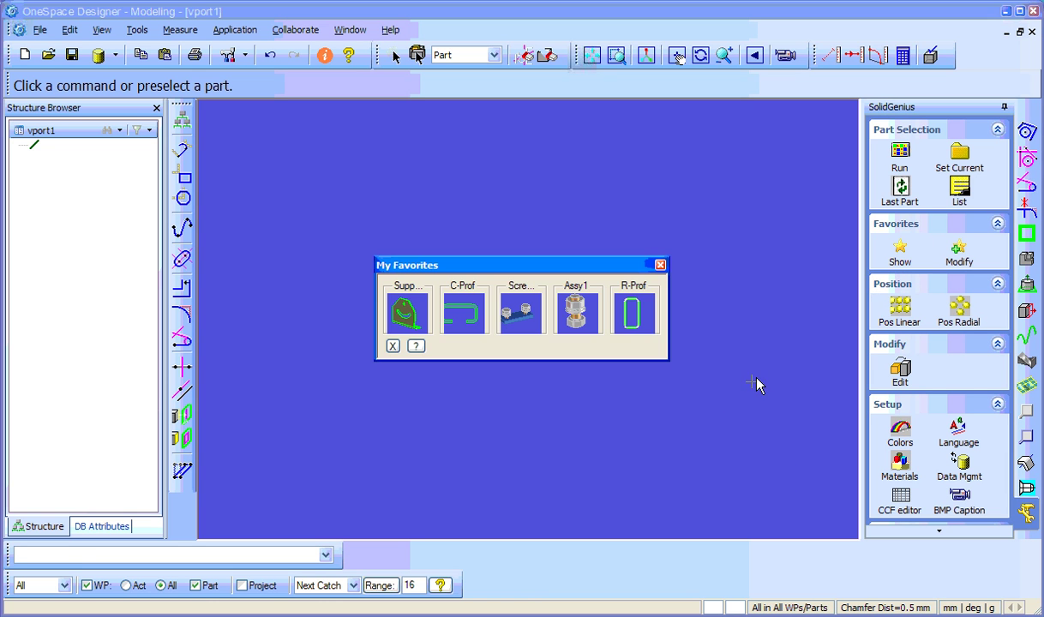
left_click_drag(570, 265, 256, 122)
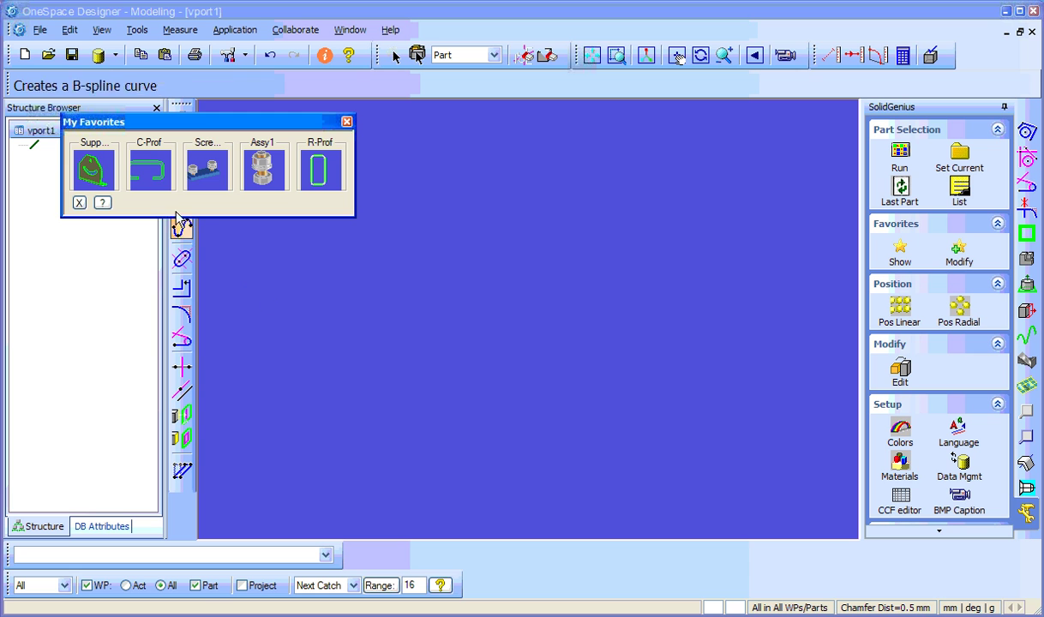
left_click(94, 167)
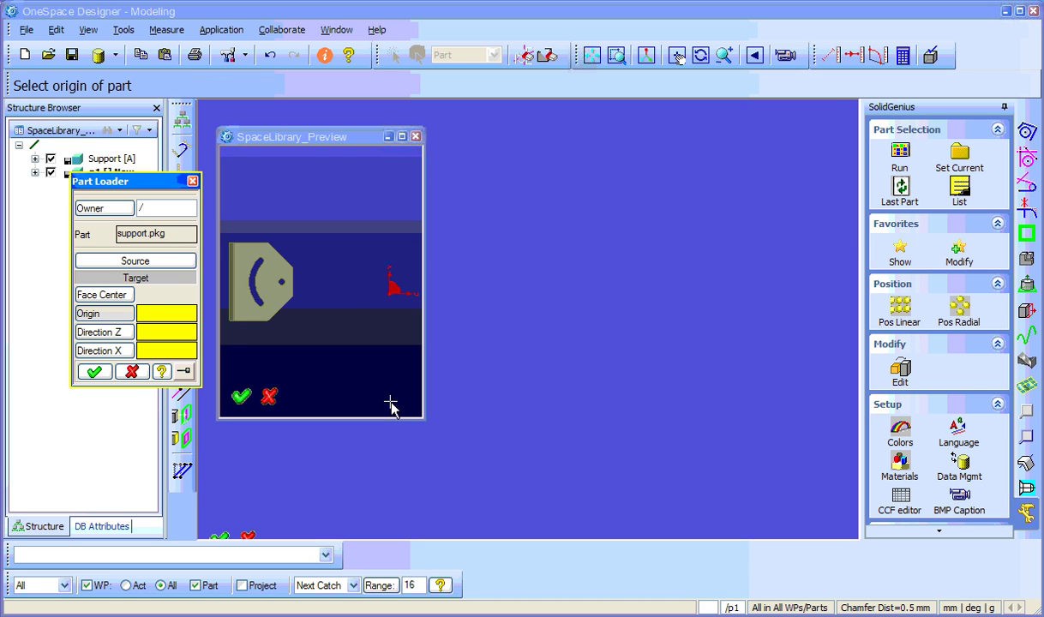
mouse_move(391, 406)
middle_mouse_down()
mouse_move(354, 261)
mouse_move(328, 322)
mouse_move(314, 269)
mouse_move(354, 288)
mouse_move(350, 251)
mouse_move(353, 340)
mouse_move(340, 318)
mouse_move(357, 341)
middle_mouse_up()
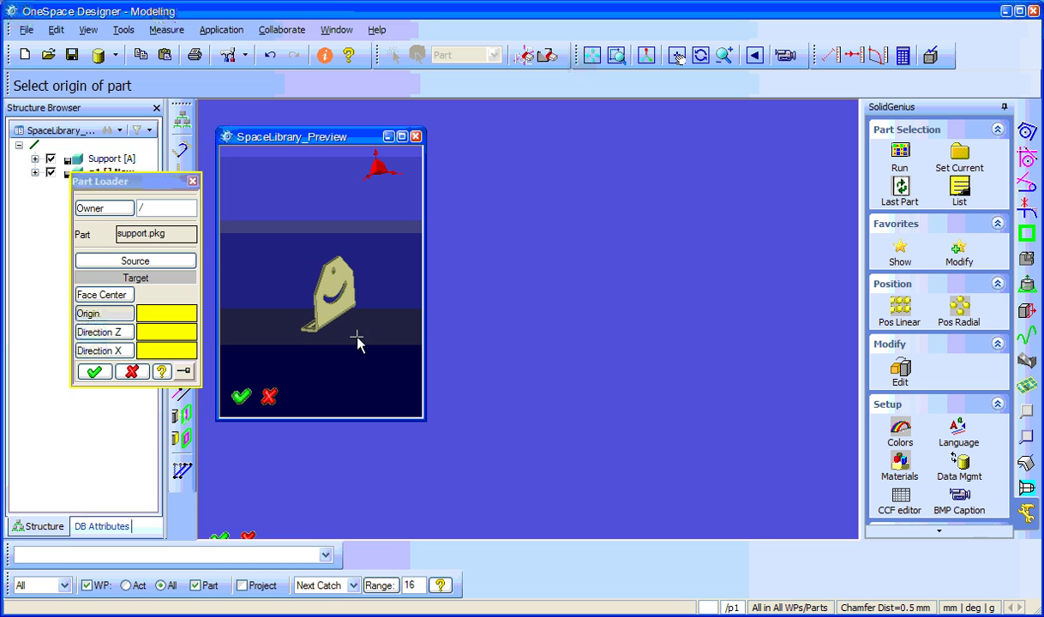
left_click(102, 375)
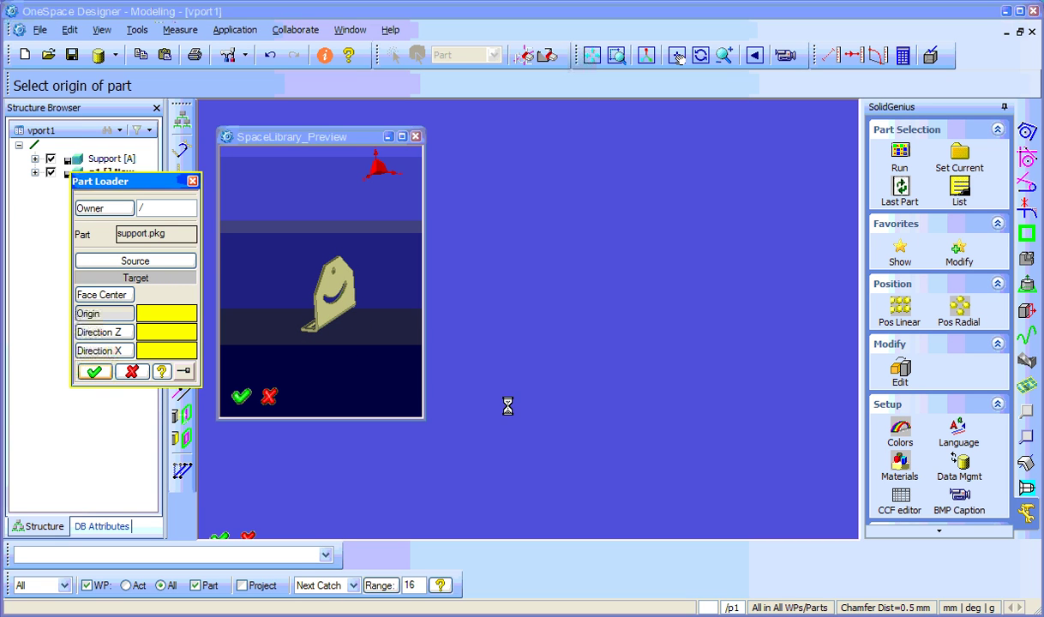
mouse_move(540, 444)
middle_mouse_down()
mouse_move(436, 310)
mouse_move(432, 233)
mouse_move(596, 282)
mouse_move(524, 334)
mouse_move(496, 291)
mouse_move(466, 319)
mouse_move(496, 305)
mouse_move(498, 289)
mouse_move(483, 305)
mouse_move(568, 407)
middle_mouse_up()
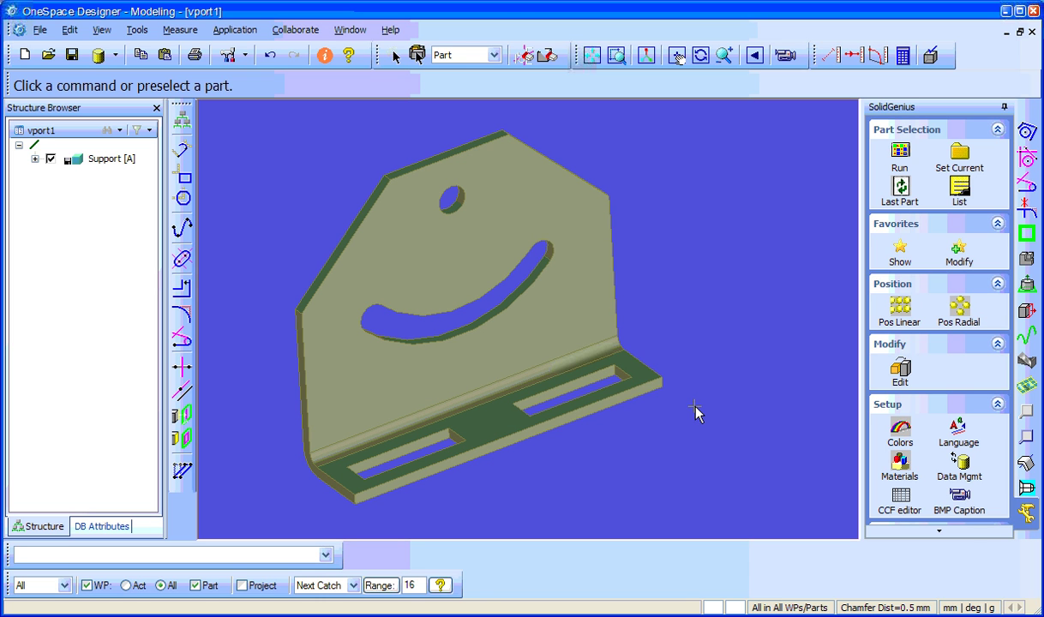
- Load the Assy1 screw favorite and define its source origin, Z direction and X direction in the preview
left_click(904, 256)
left_click(575, 318)
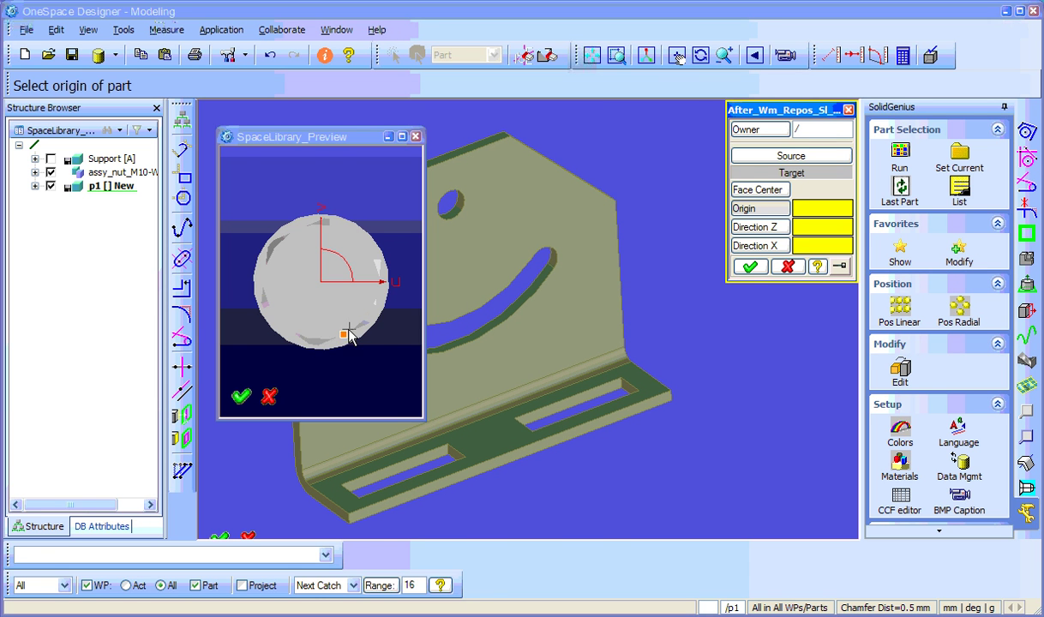
middle_click_drag(350, 333, 325, 291)
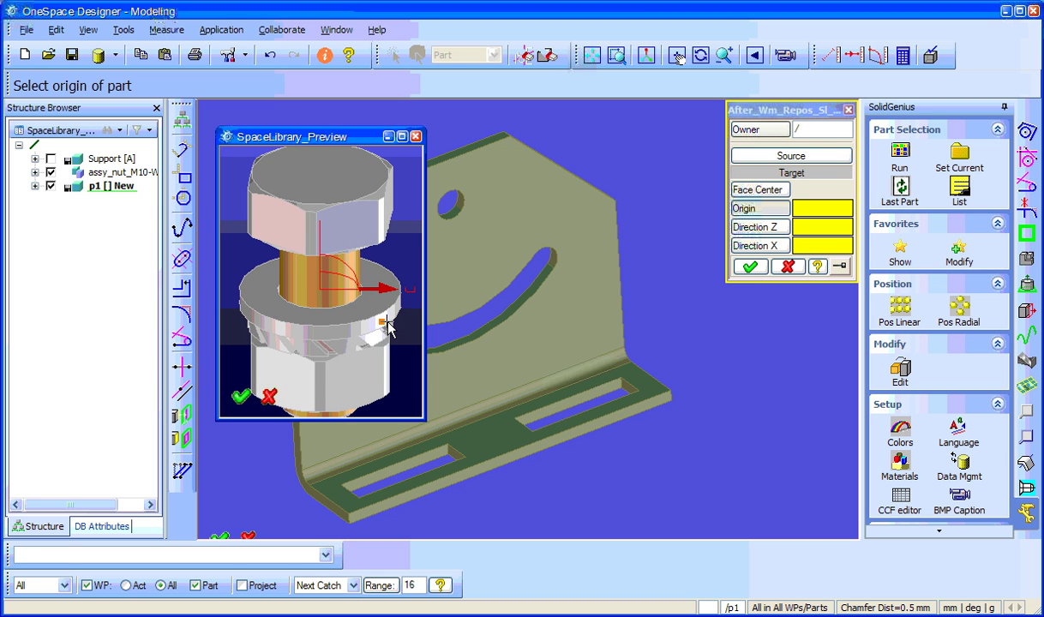
mouse_move(327, 296)
middle_mouse_down()
mouse_move(392, 326)
mouse_move(352, 317)
mouse_move(340, 344)
mouse_move(318, 328)
mouse_move(324, 300)
mouse_move(286, 326)
mouse_move(331, 317)
middle_mouse_up()
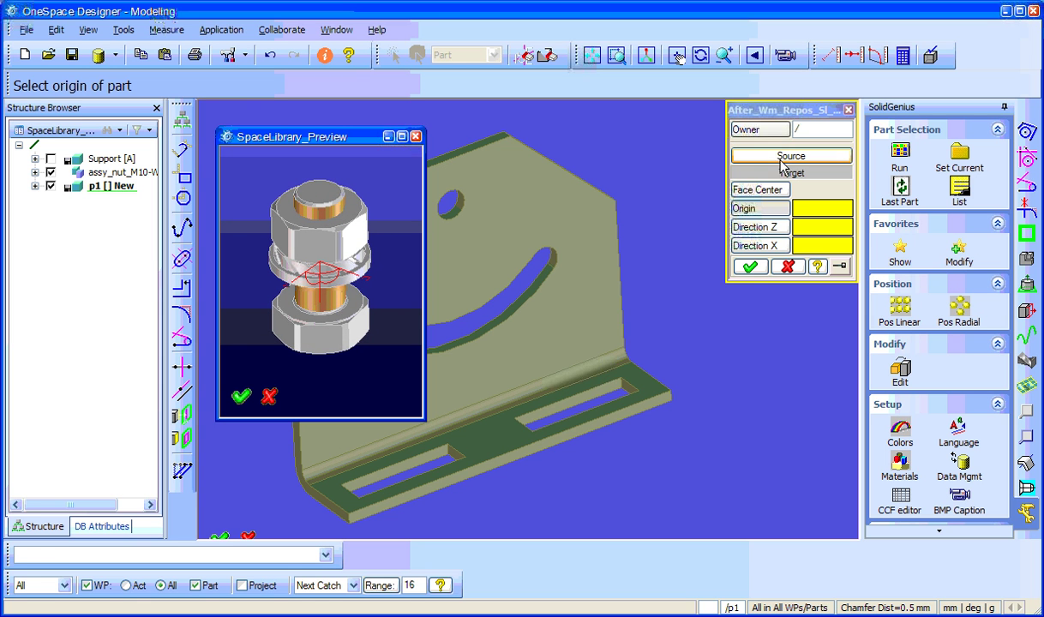
left_click(746, 156)
left_click(748, 212)
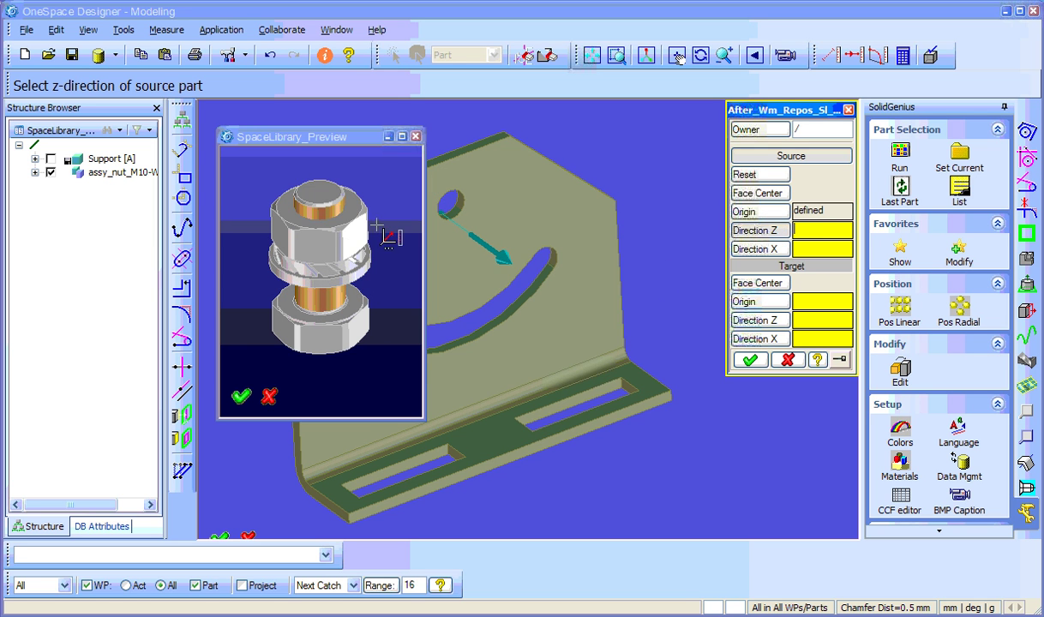
left_click(324, 199)
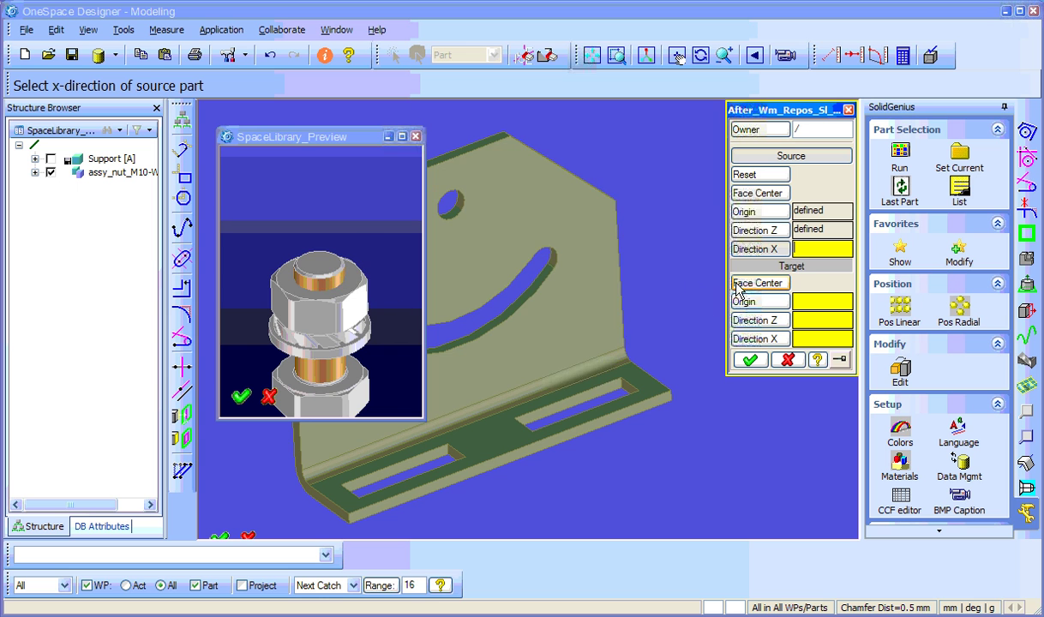
left_click(482, 160)
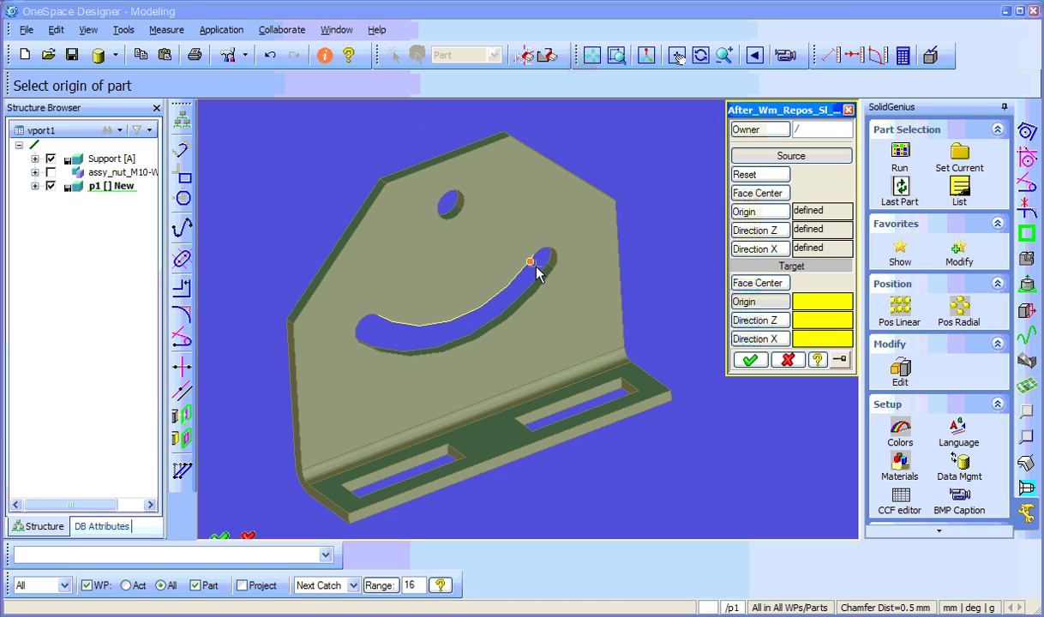
- Place the screw assembly in the right-hand slot of the support's foot, defining the target origin and directions at the slot's inner end
scroll(561, 275, "up", 5)
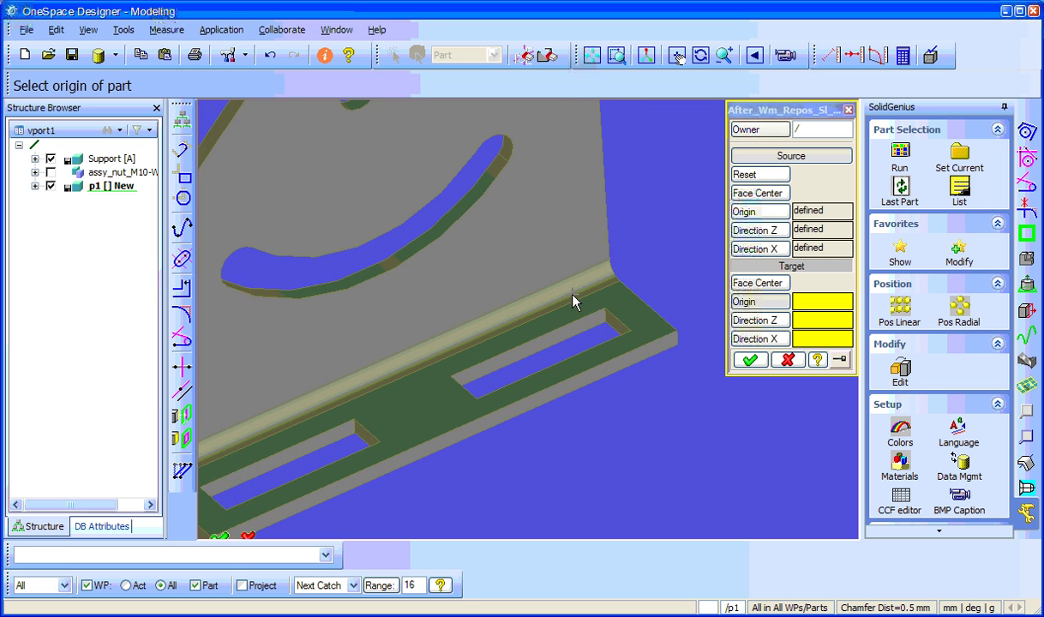
scroll(539, 270, "up", 2)
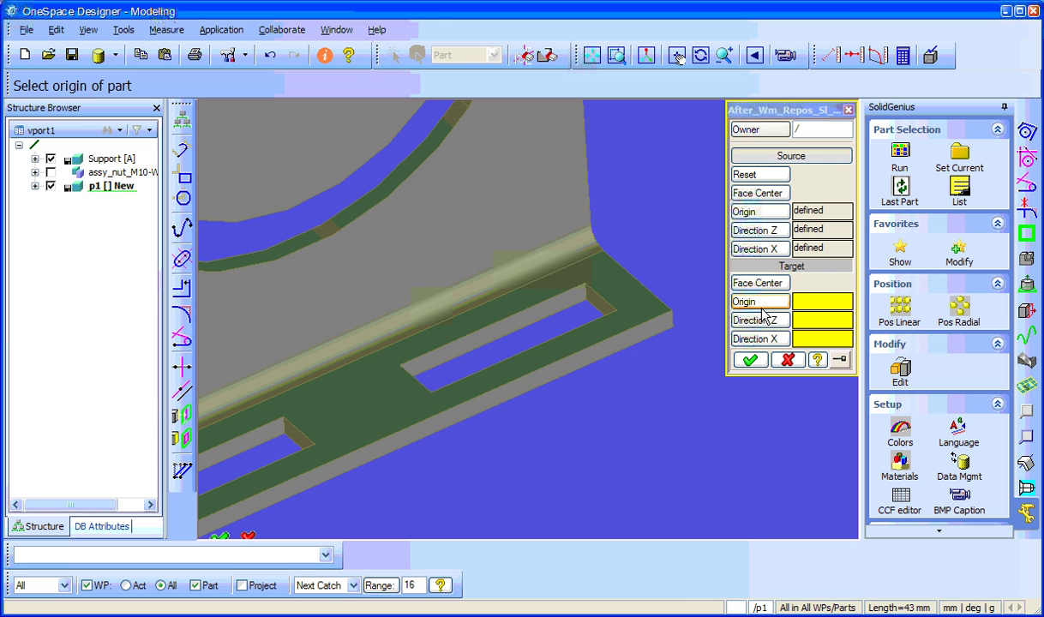
left_click(425, 387)
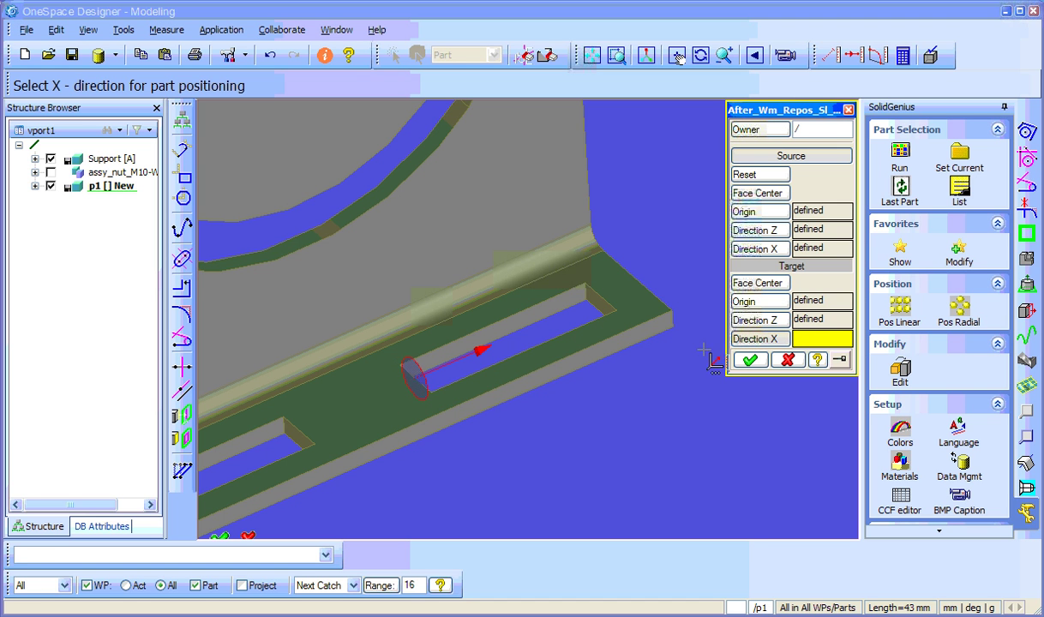
left_click(750, 328)
left_click(365, 390)
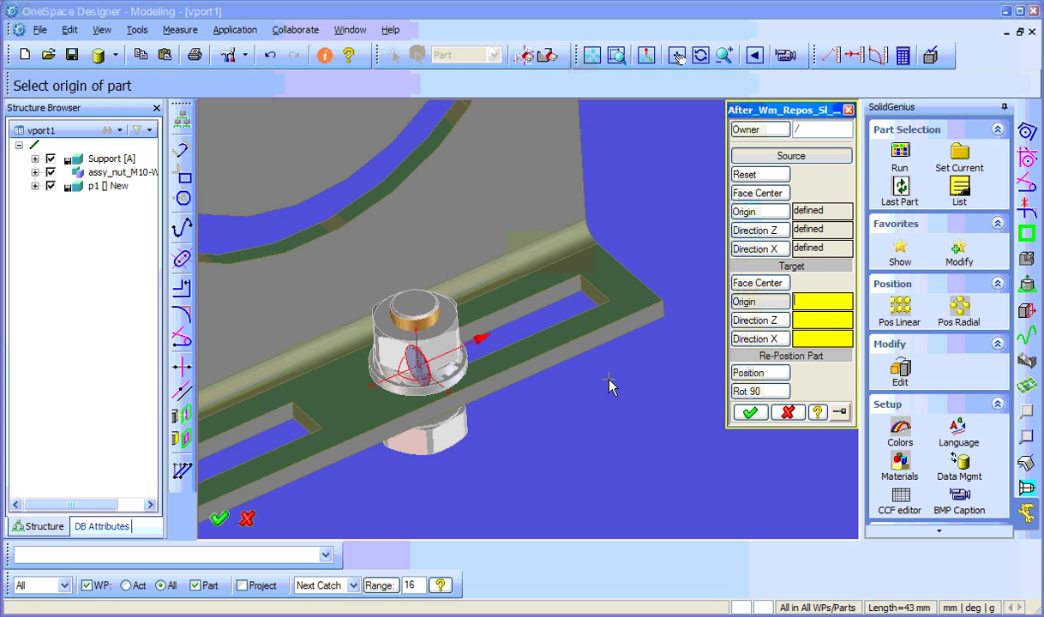
- Dynamically reposition the first screw assembly along the right-hand slot toward its outer end and accept the position
left_click(779, 376)
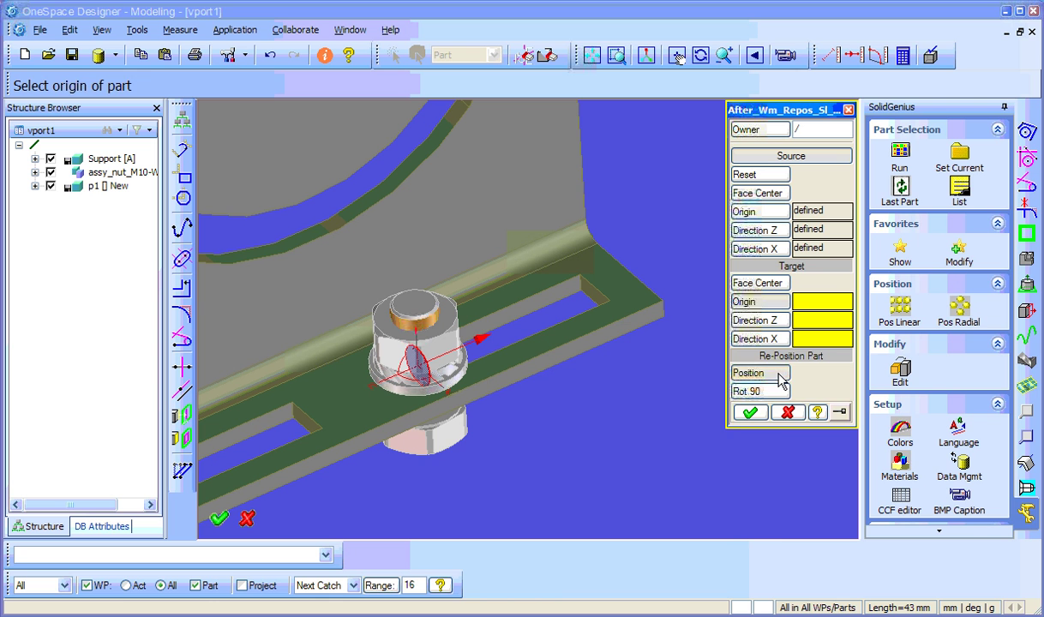
left_click(814, 436)
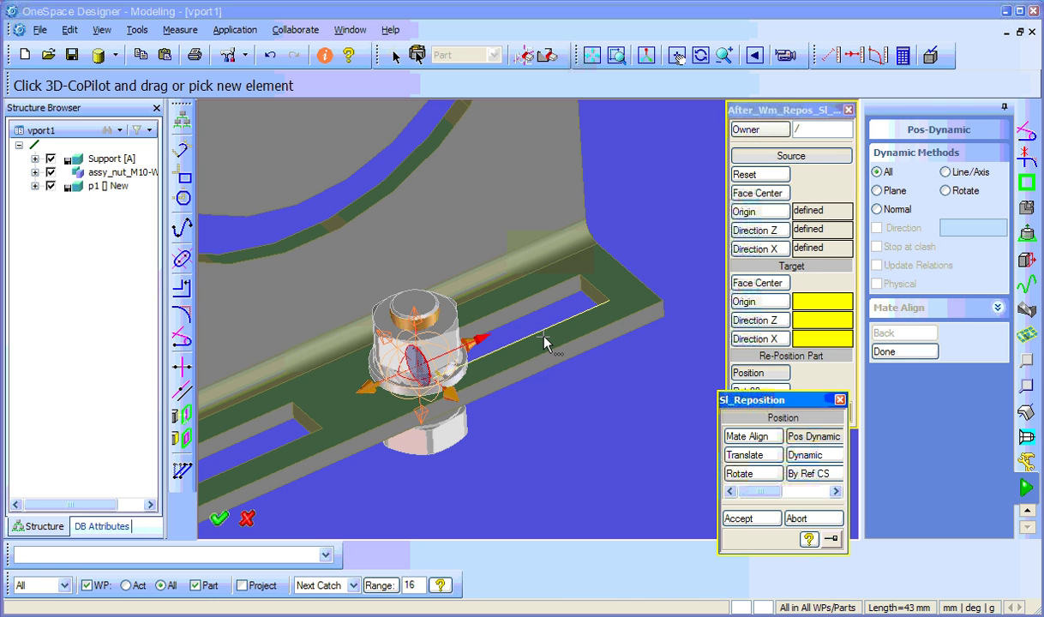
left_click_drag(524, 345, 582, 306)
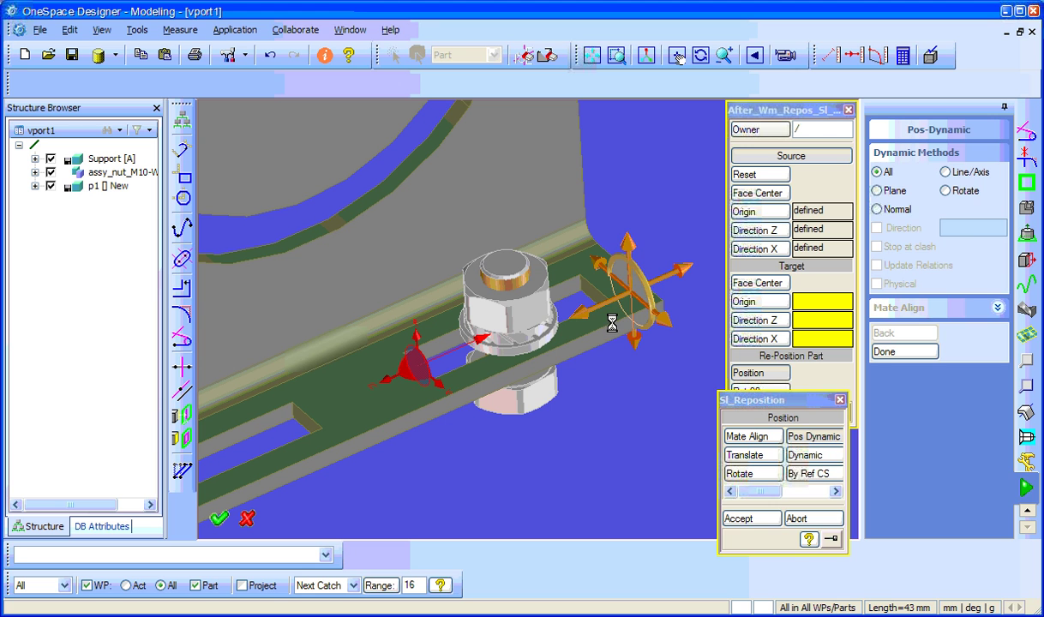
left_click(752, 517)
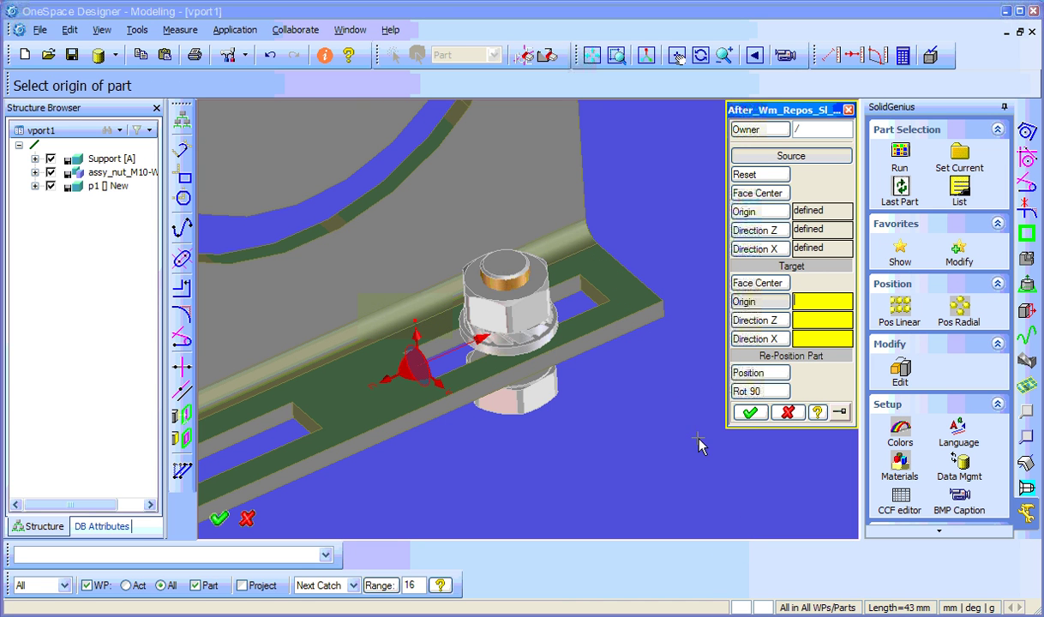
- Place a second screw assembly at the left-hand slot, defining the target origin and directions at the slot's inner end
scroll(600, 343, "down", 3)
scroll(647, 274, "up", 2)
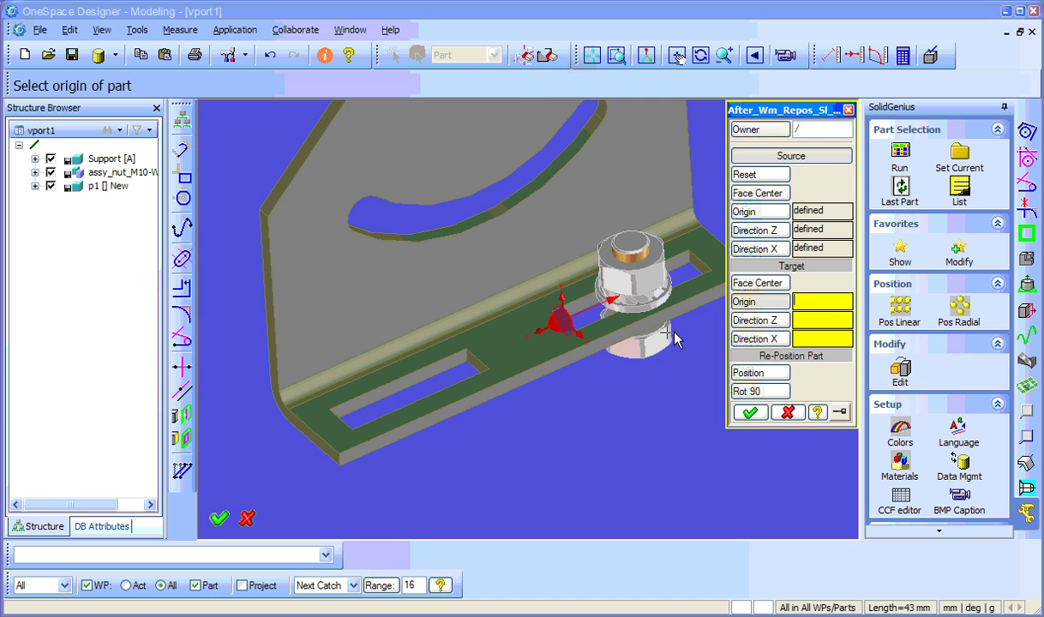
scroll(540, 313, "up", 2)
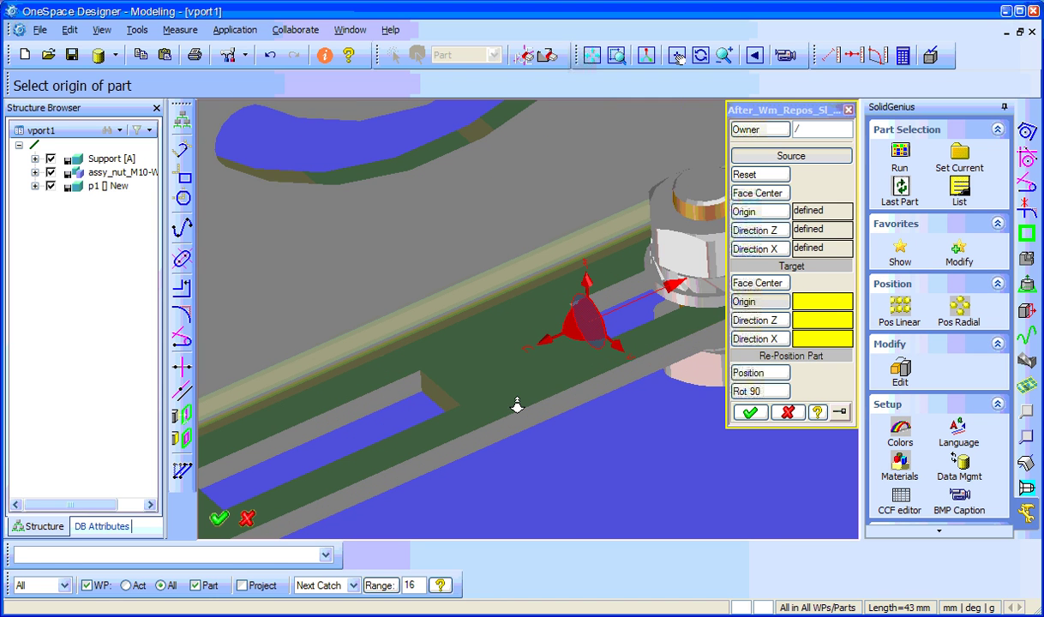
left_click(456, 397)
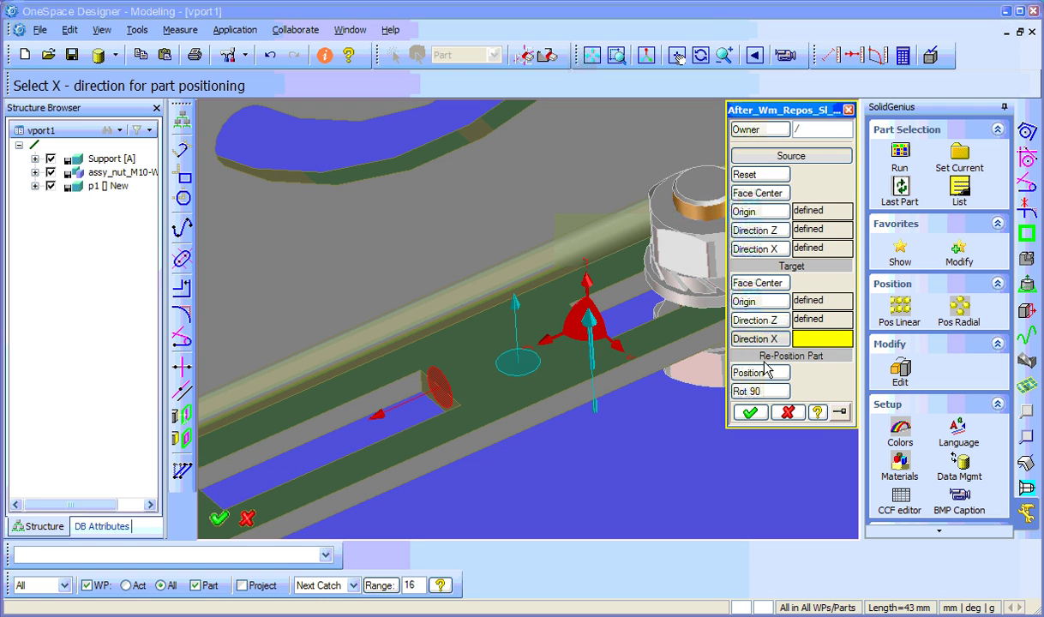
left_click(372, 389)
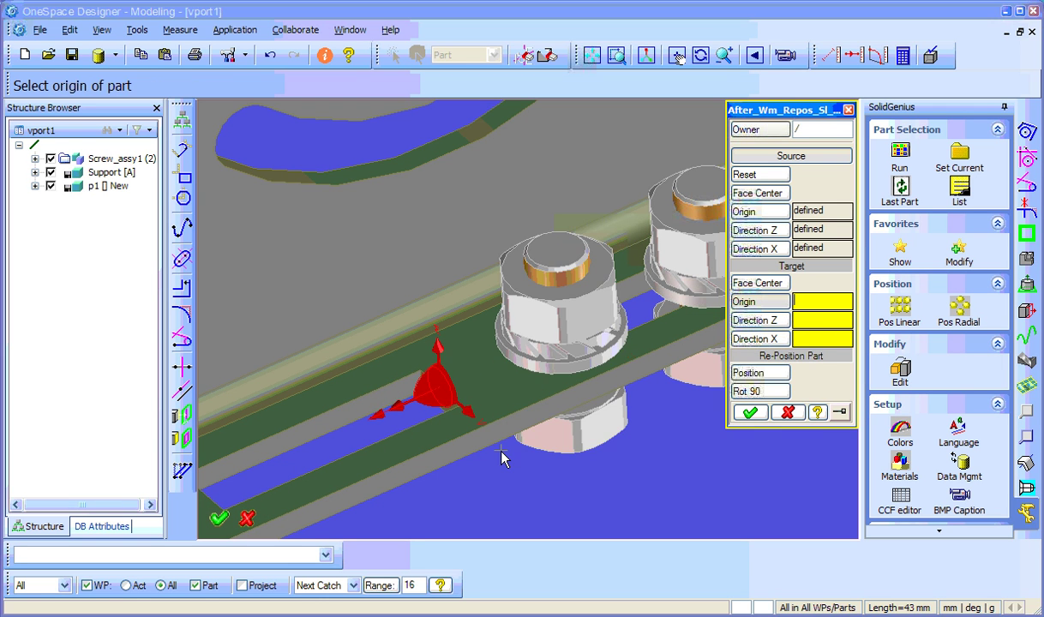
- Dynamically reposition the second screw assembly along the left-hand slot, accept the position and finish placing the Assy1 favorite
left_click(748, 373)
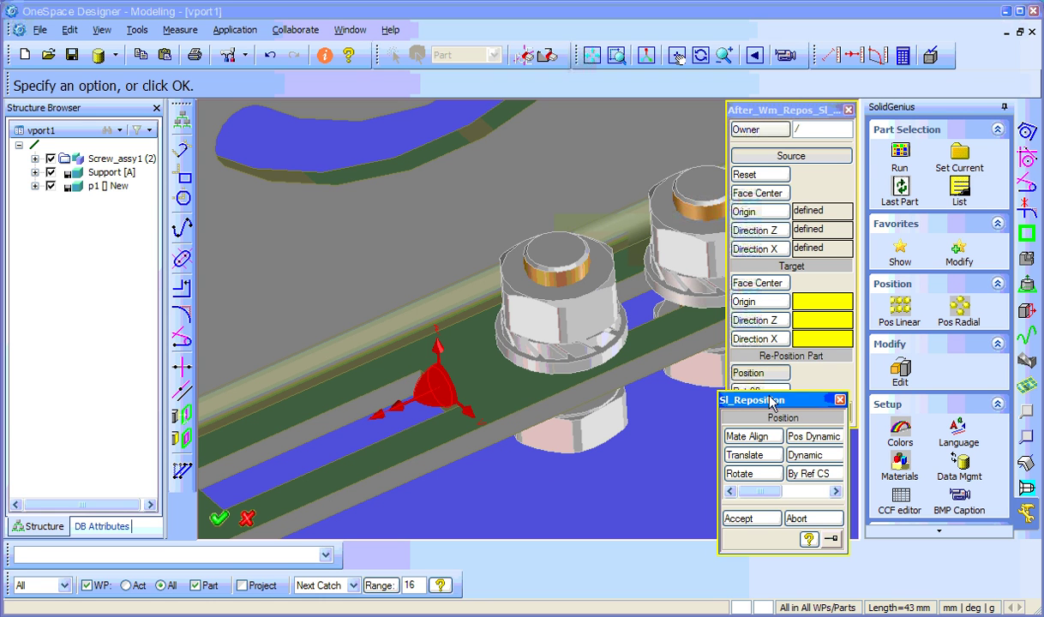
left_click(796, 435)
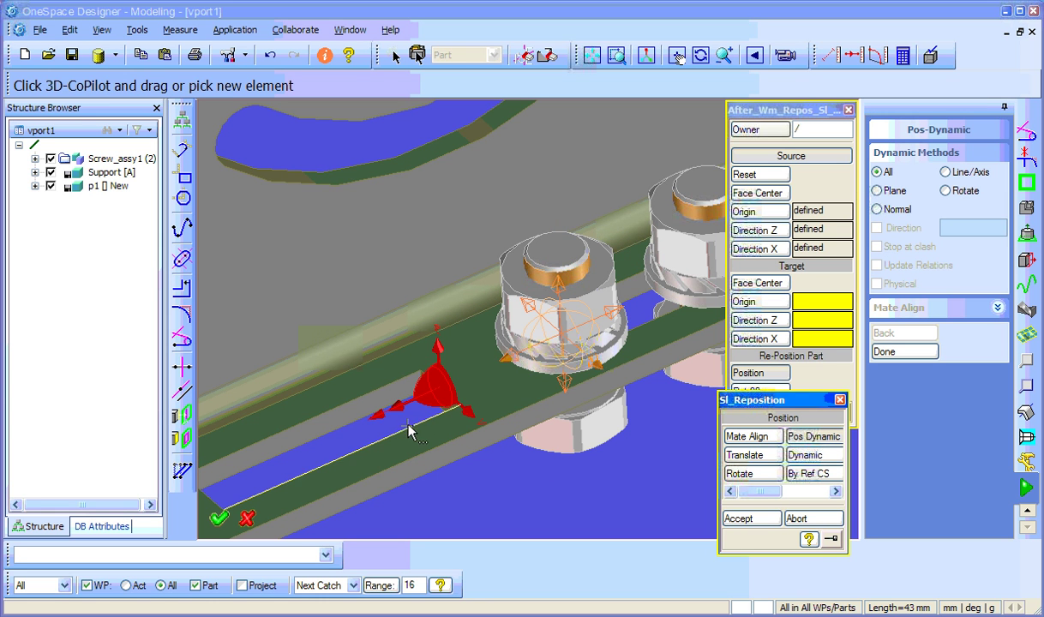
left_click_drag(514, 362, 424, 403)
left_click_drag(455, 360, 244, 561)
left_click(739, 518)
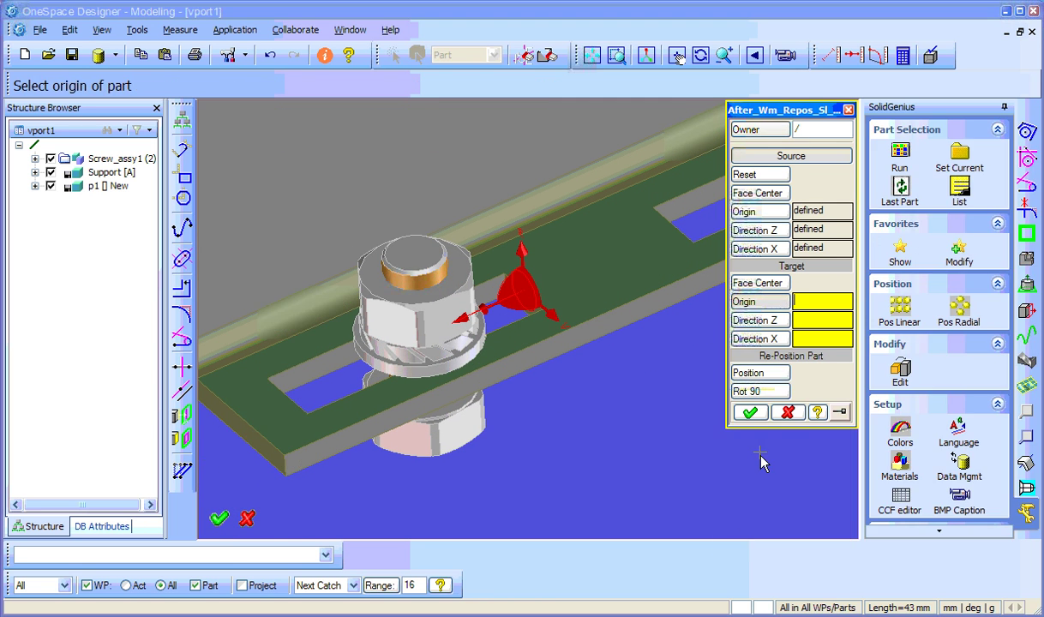
left_click(749, 413)
middle_click_drag(671, 429, 619, 428)
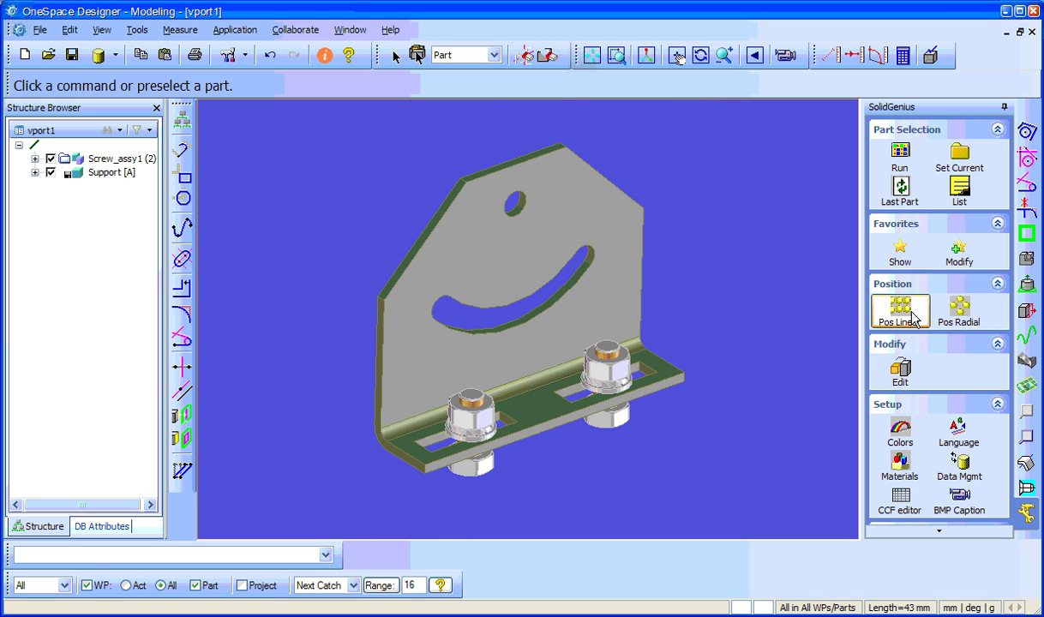
- Load the plate-with-screws favorite and define its source origin at the upper screw's washer centre
left_click(896, 250)
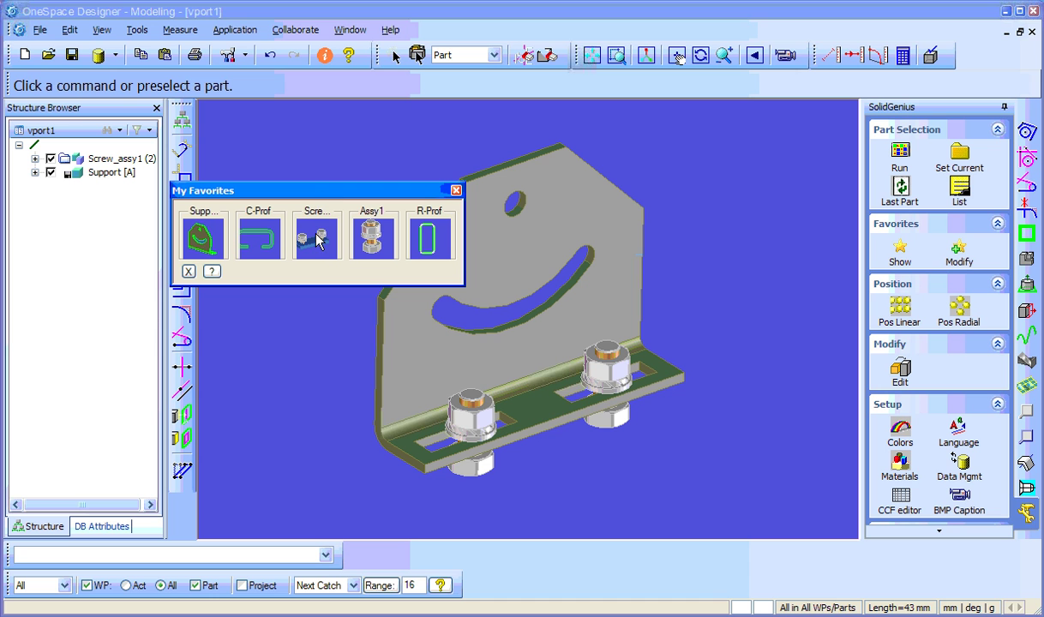
left_click(317, 239)
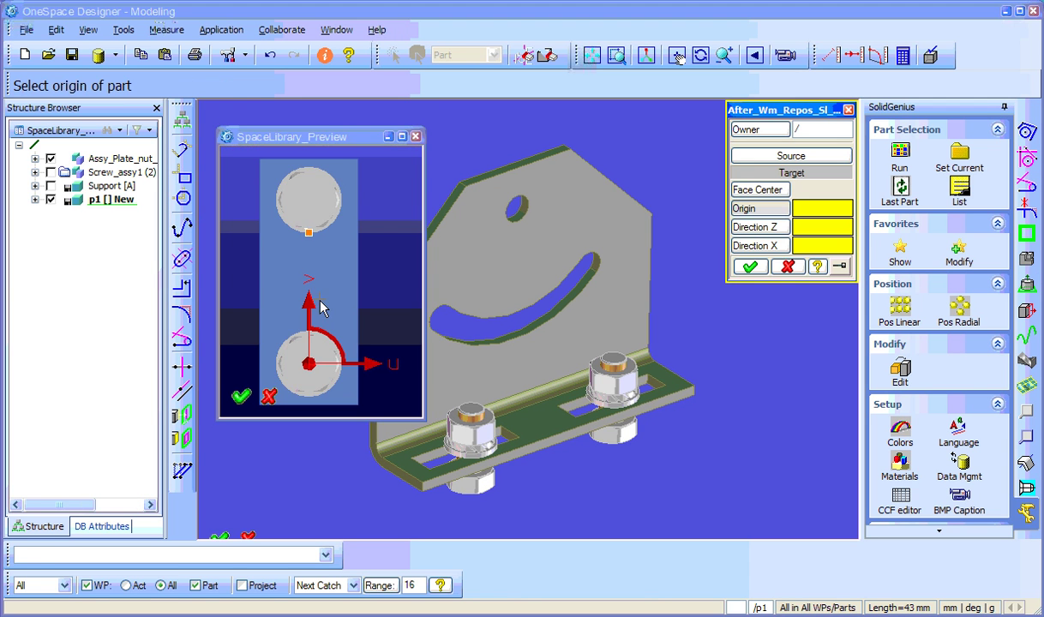
middle_click_drag(328, 244, 292, 296)
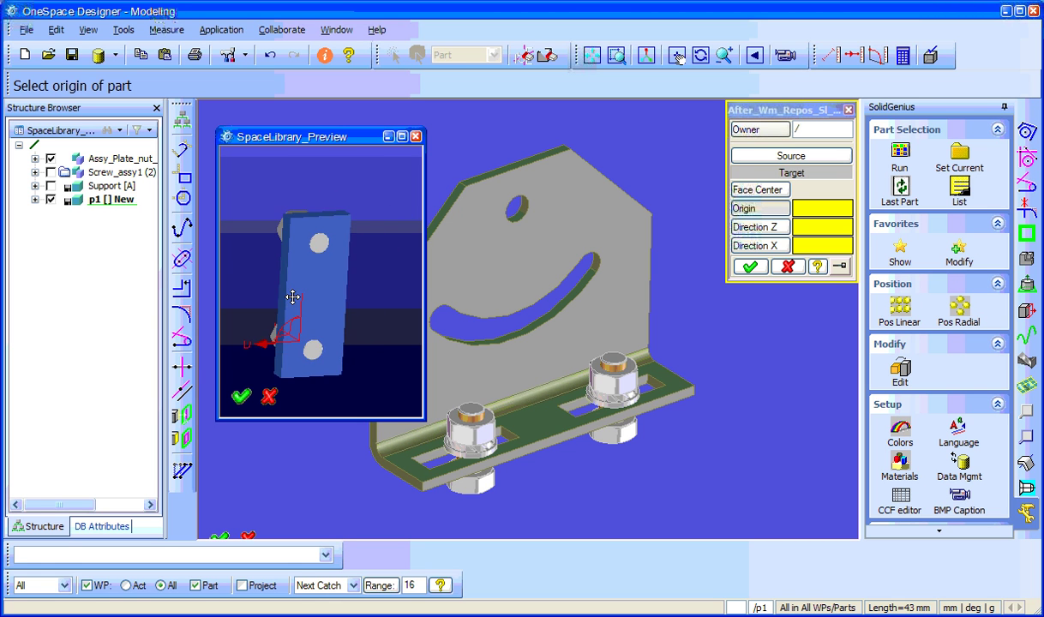
scroll(326, 317, "up", 3)
scroll(357, 361, "down", 2)
scroll(357, 238, "up", 4)
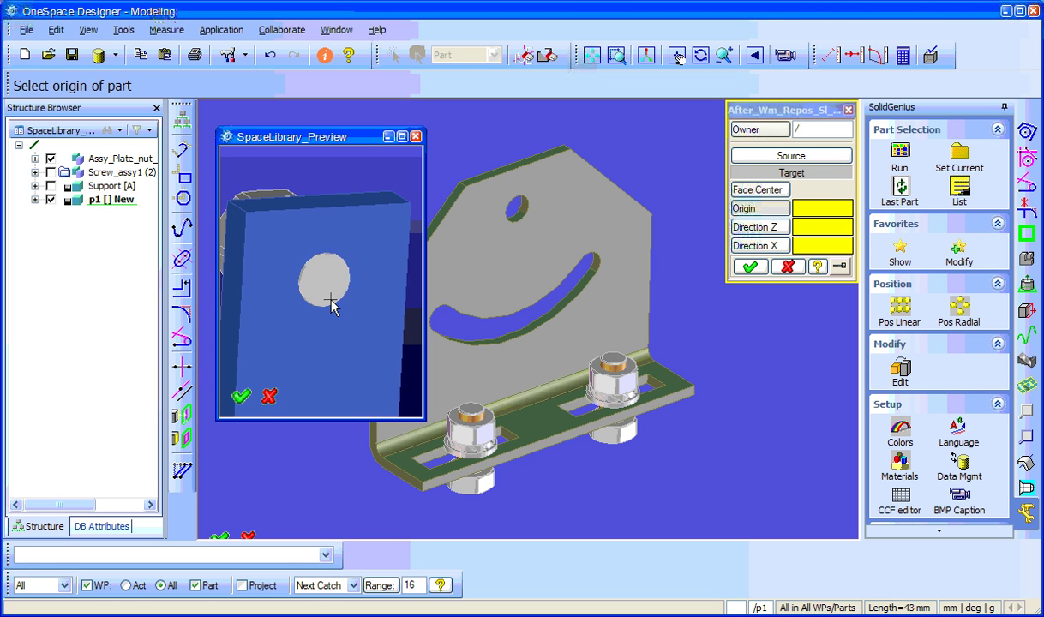
middle_click_drag(331, 306, 356, 316)
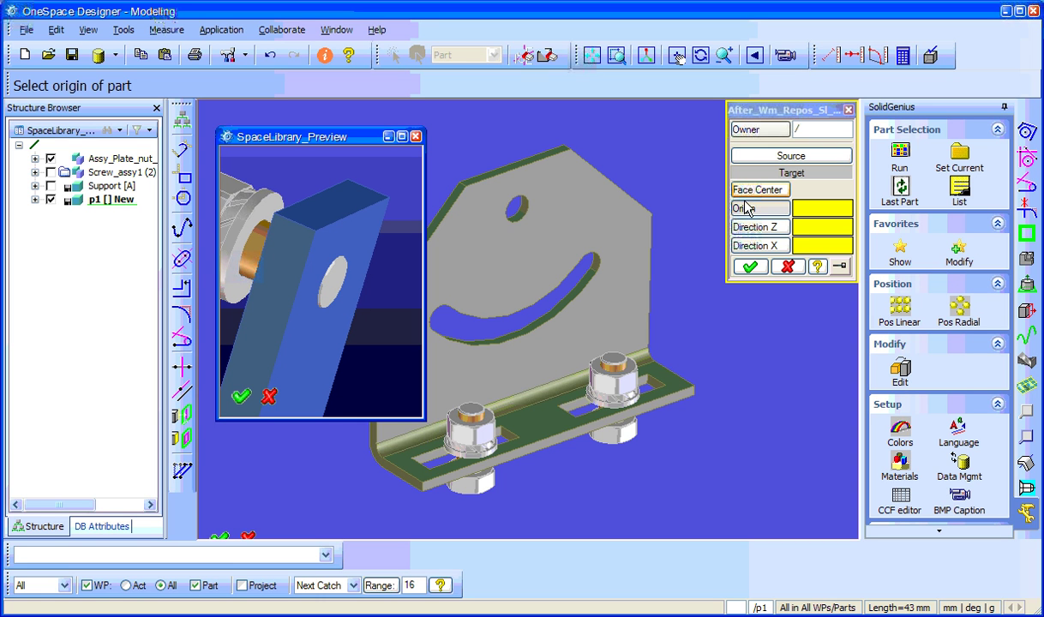
left_click(778, 171)
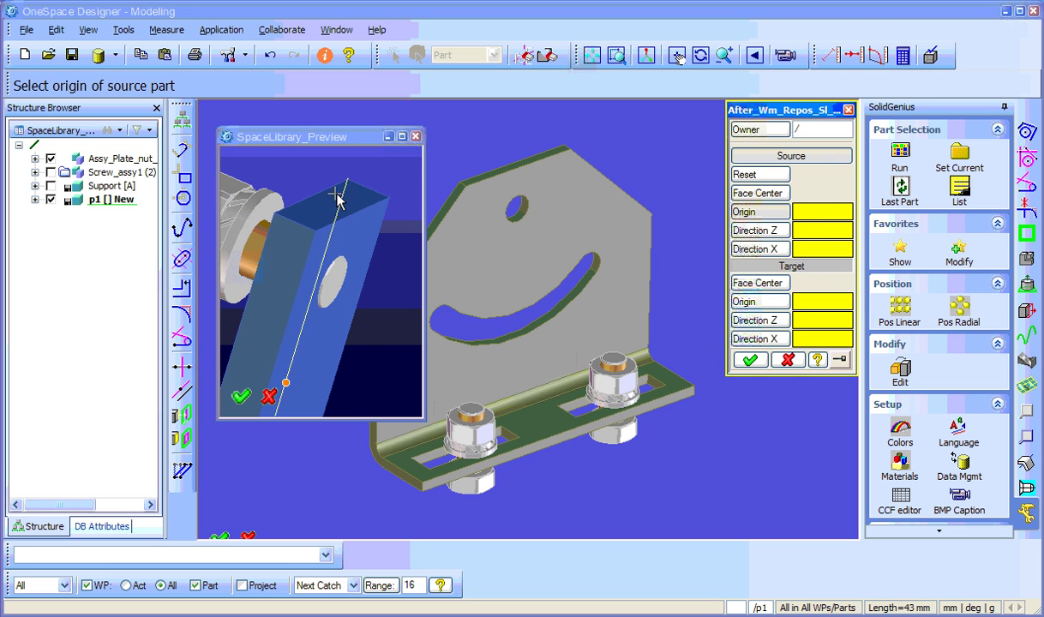
left_click(274, 200)
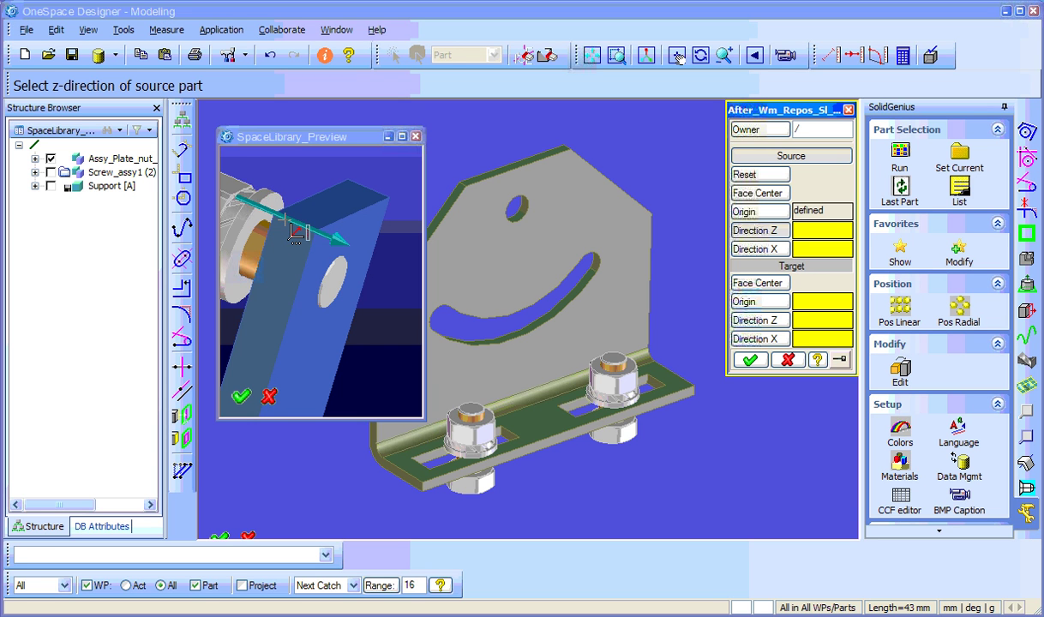
- Define the plate assembly's source Z direction along the screw axis and its X direction along the plate's edge
middle_click_drag(282, 226, 360, 238)
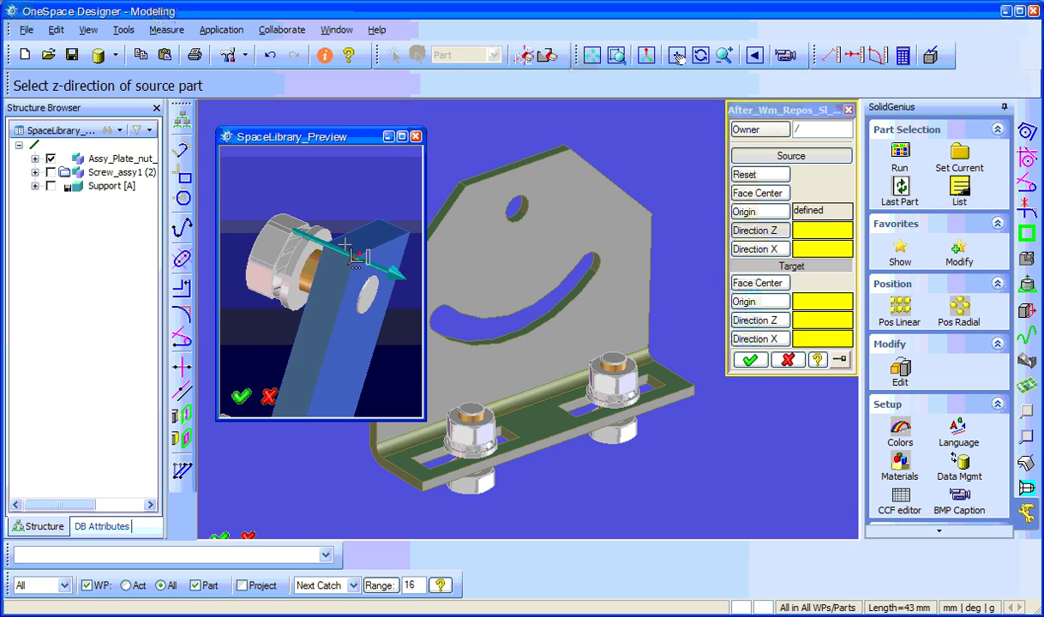
right_click(346, 245)
left_click(386, 272)
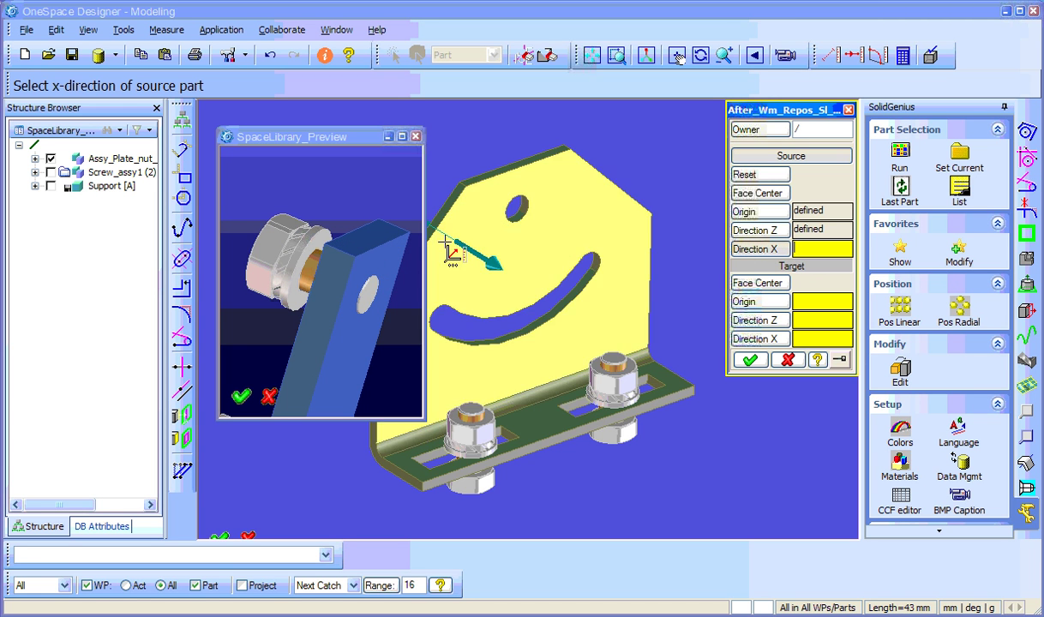
left_click(402, 251)
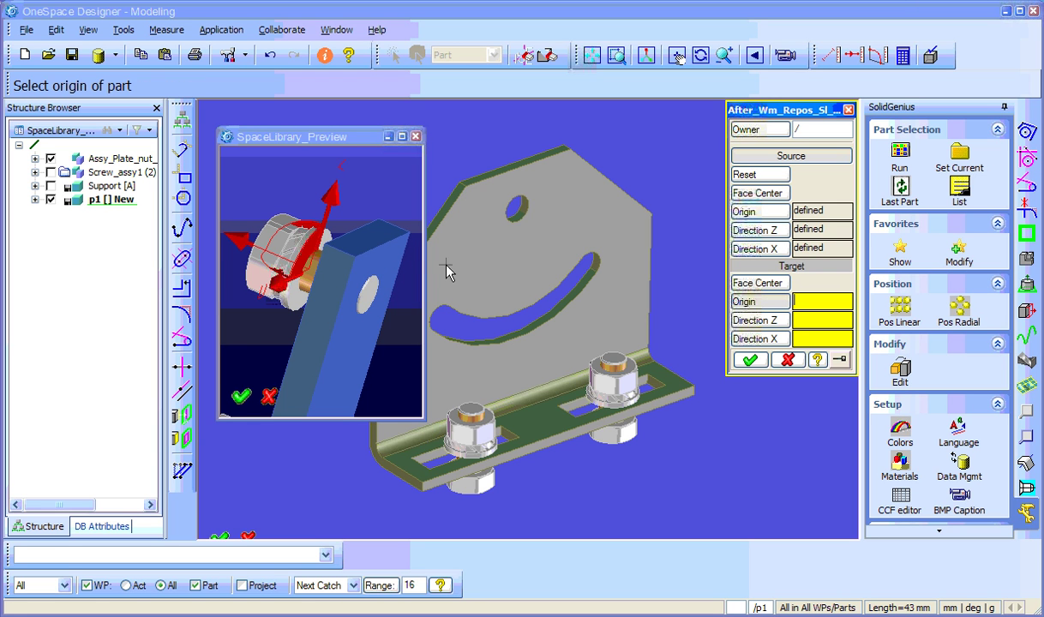
- Place the plate assembly at the support's round hole, defining the target origin, Z normal to the face and X along the side edge
left_click(767, 303)
middle_click_drag(527, 225, 613, 369)
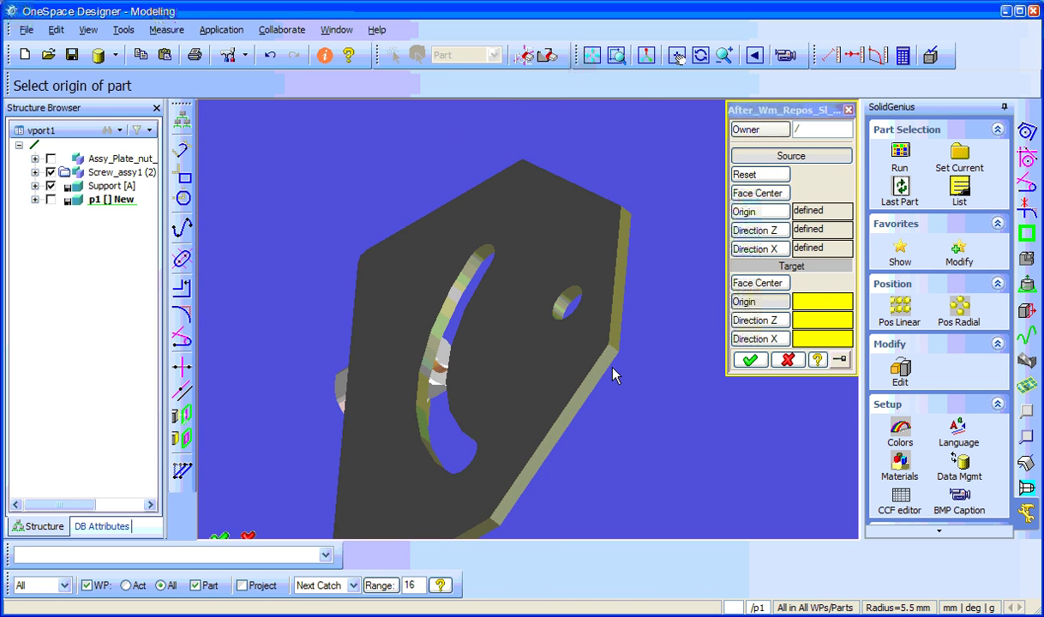
left_click(578, 323)
left_click(576, 258)
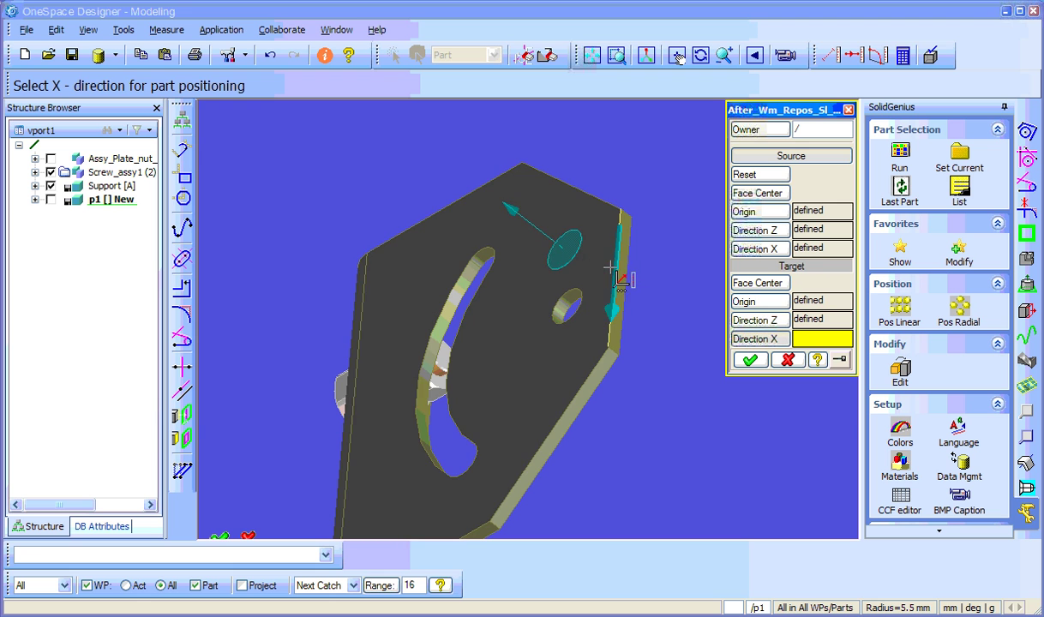
left_click(611, 268)
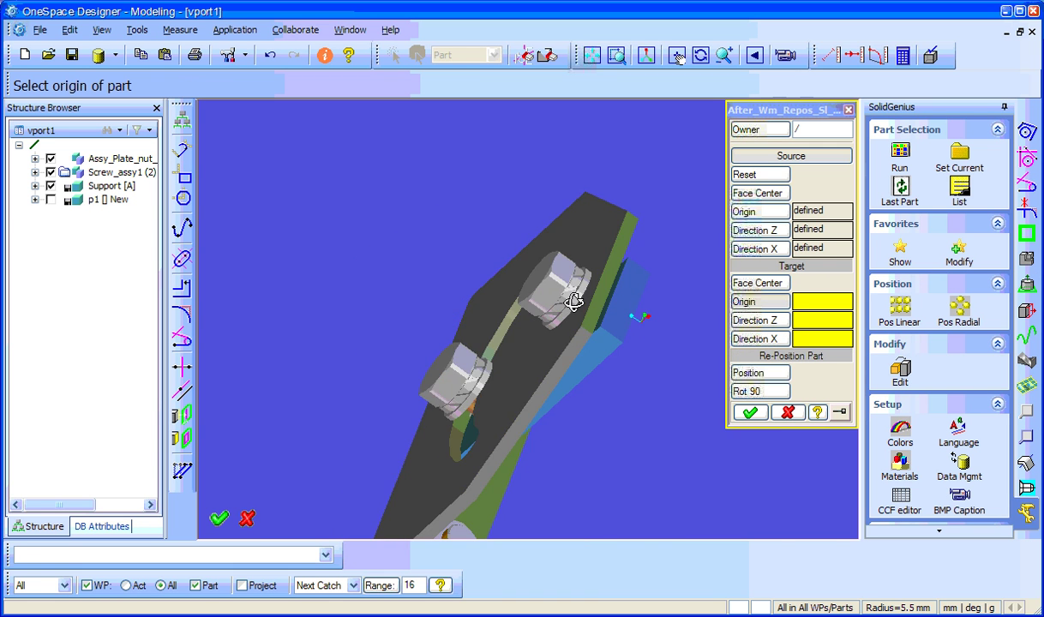
- Dynamically reposition the plate assembly along the curved slot so its second screw moves toward the slot's end, accept and finish the placement
middle_click_drag(574, 302, 597, 294)
left_click(751, 375)
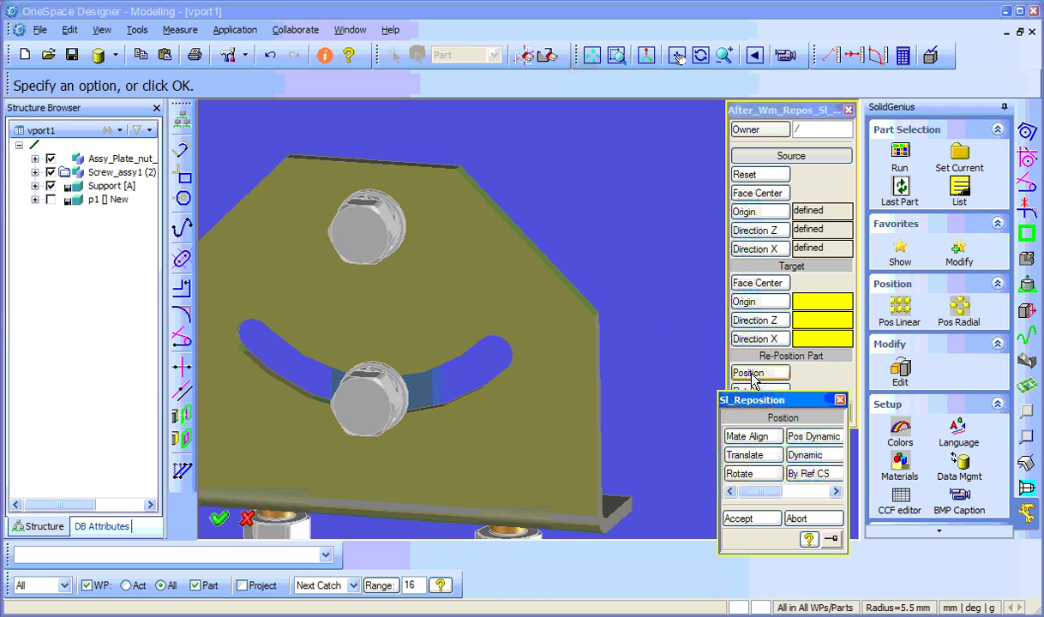
left_click(812, 437)
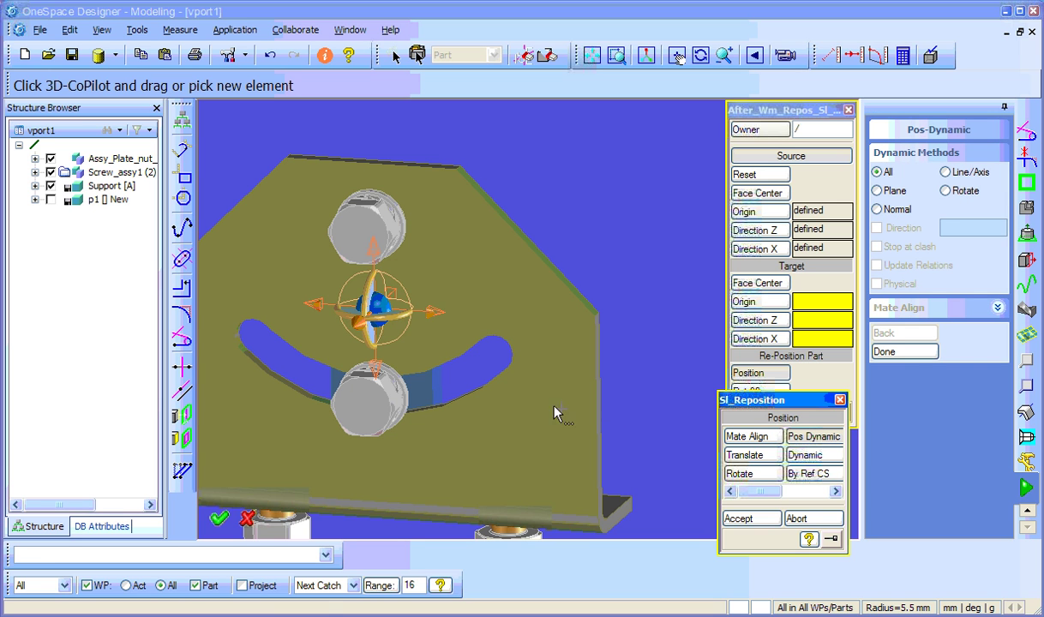
left_click(454, 365)
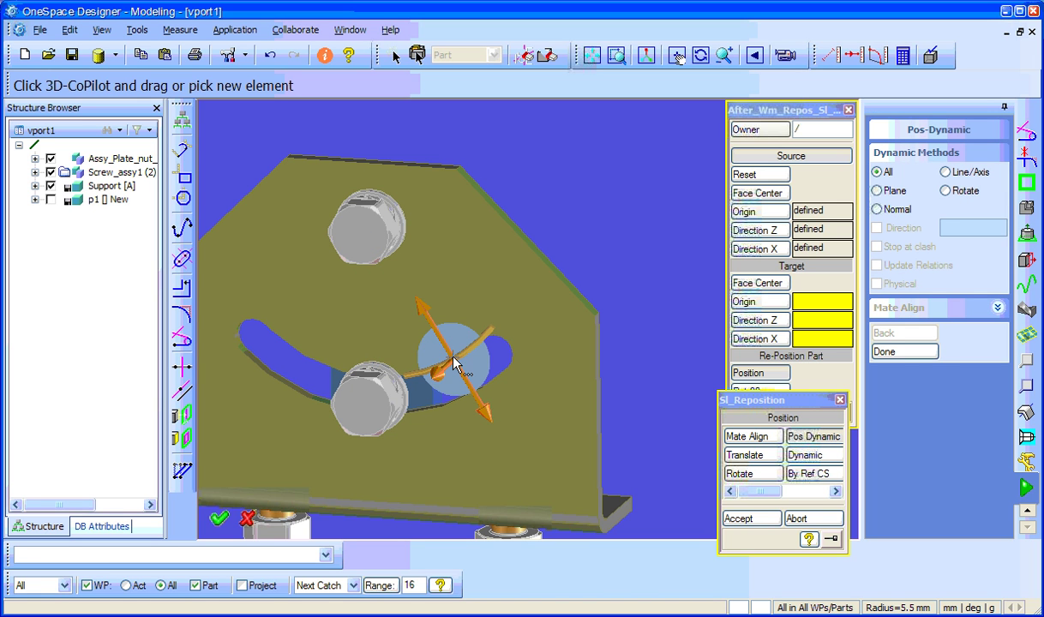
left_click_drag(466, 354, 565, 304)
left_click(739, 518)
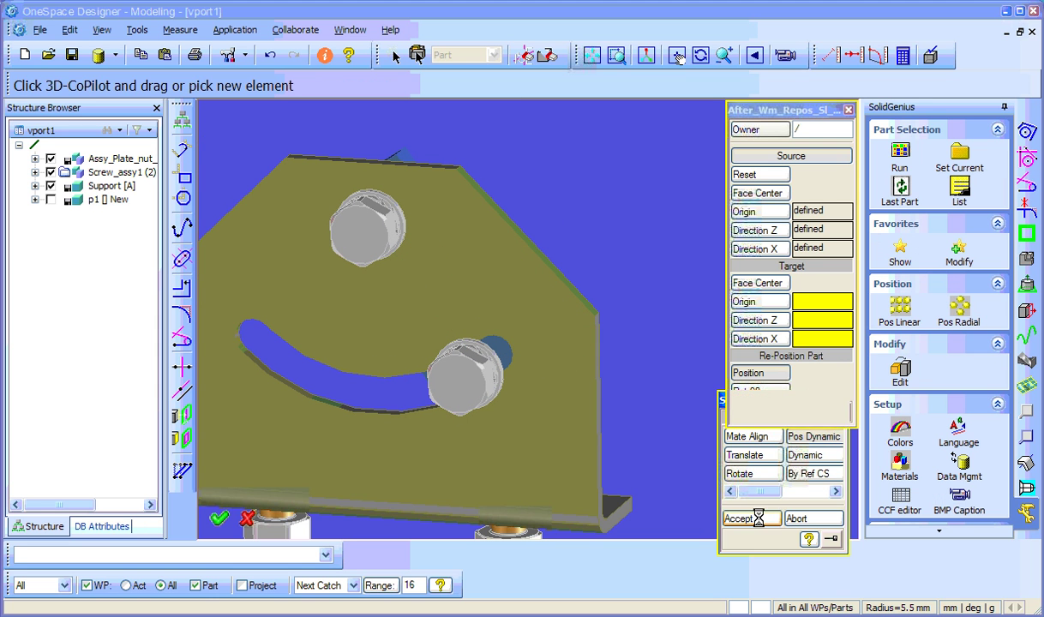
left_click(750, 414)
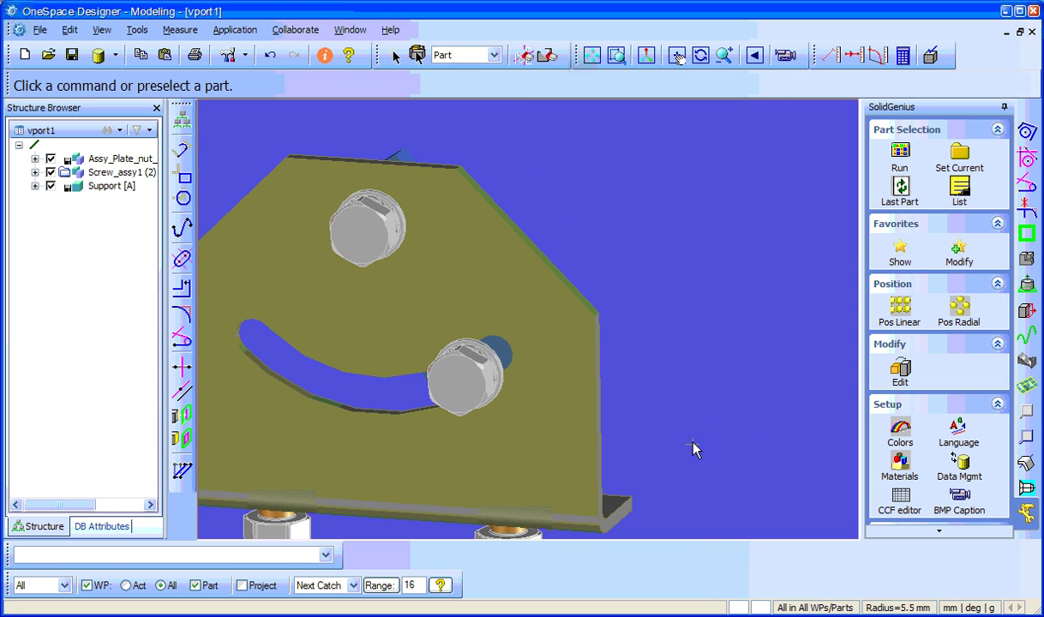
- Load the C-Prof favorite and define its source by the profile's end-face centre, with direction X along the back edge
scroll(659, 420, "down", 5)
middle_click_drag(564, 281, 323, 324)
scroll(628, 324, "up", 2)
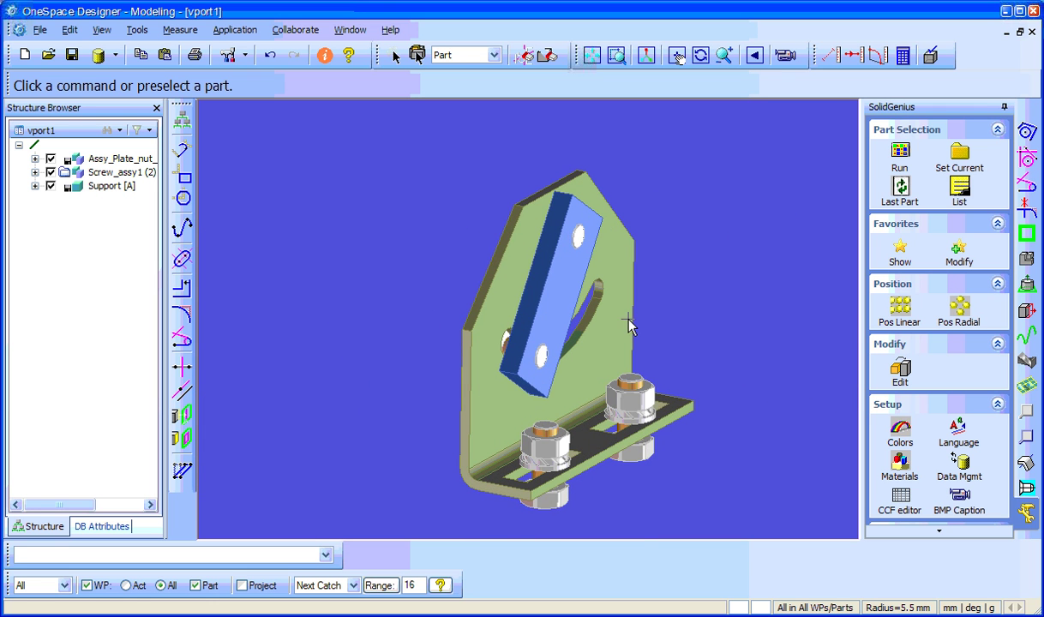
left_click(902, 258)
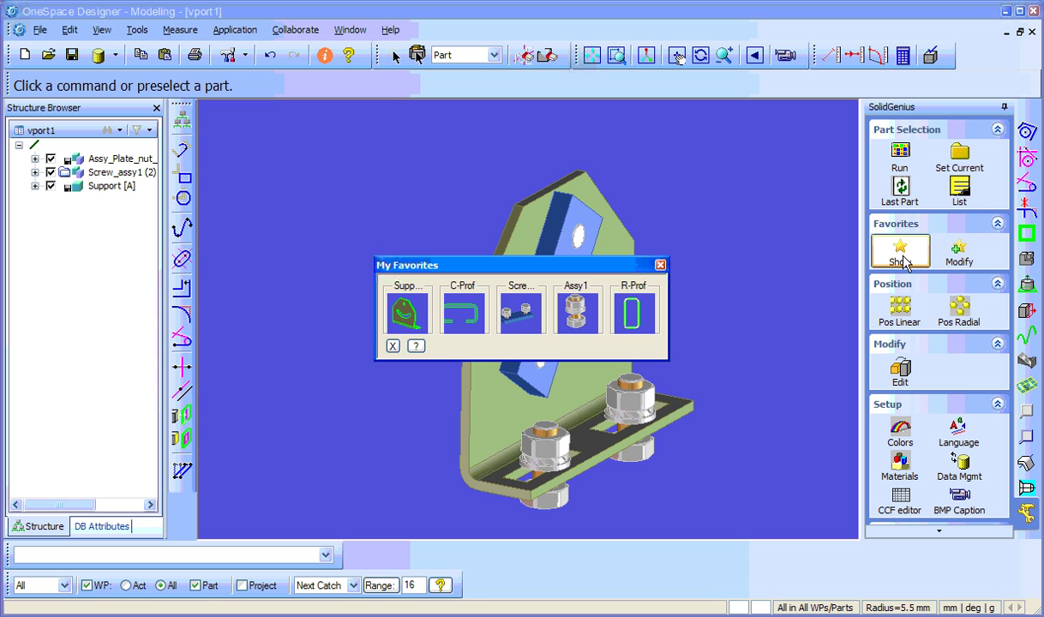
left_click(463, 312)
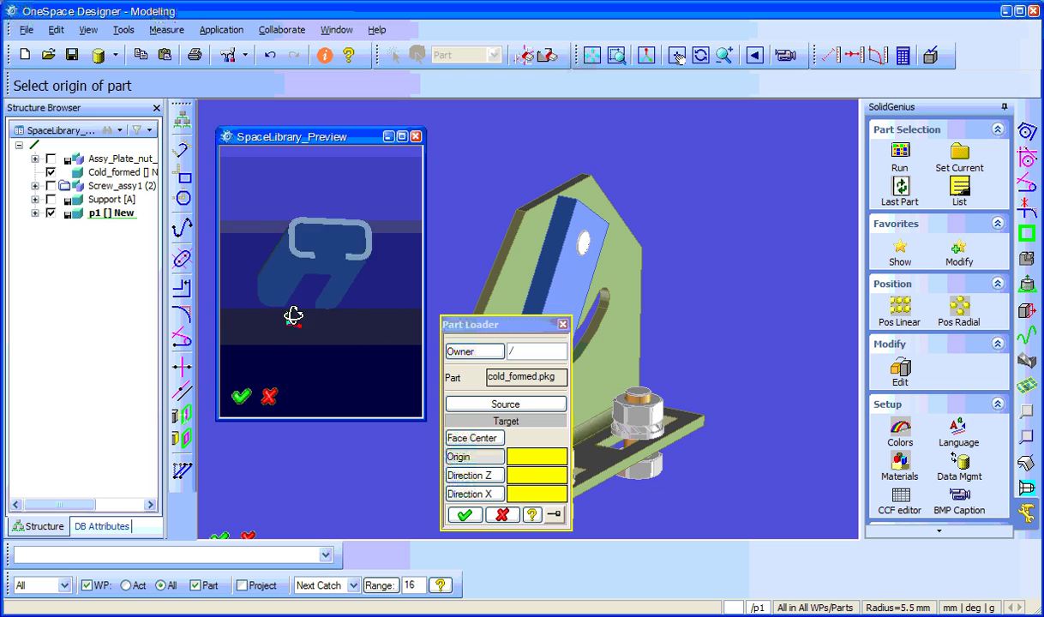
left_click(508, 406)
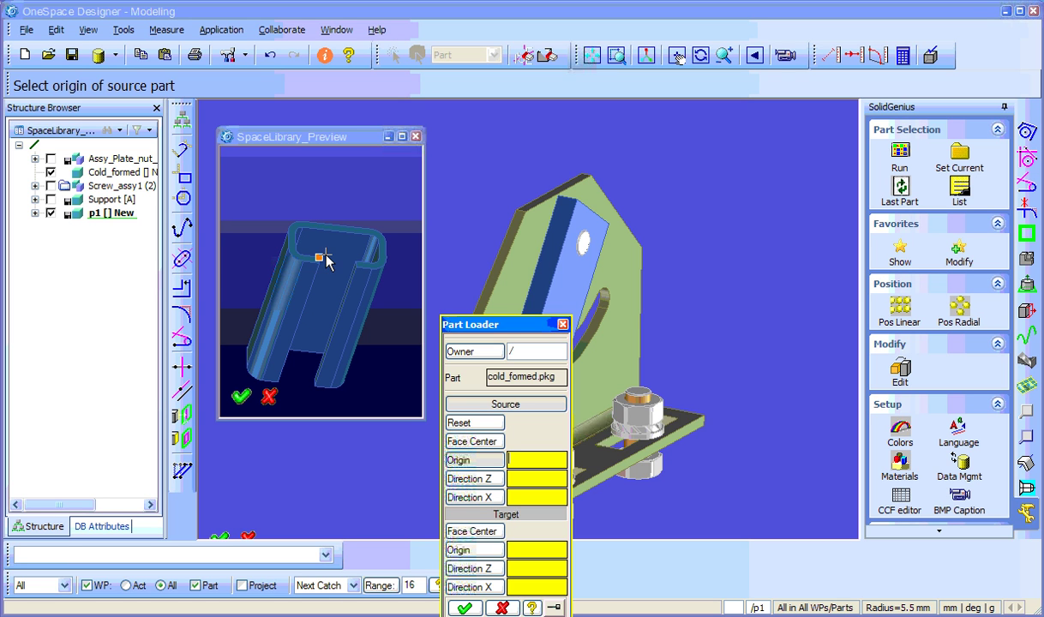
left_click(456, 439)
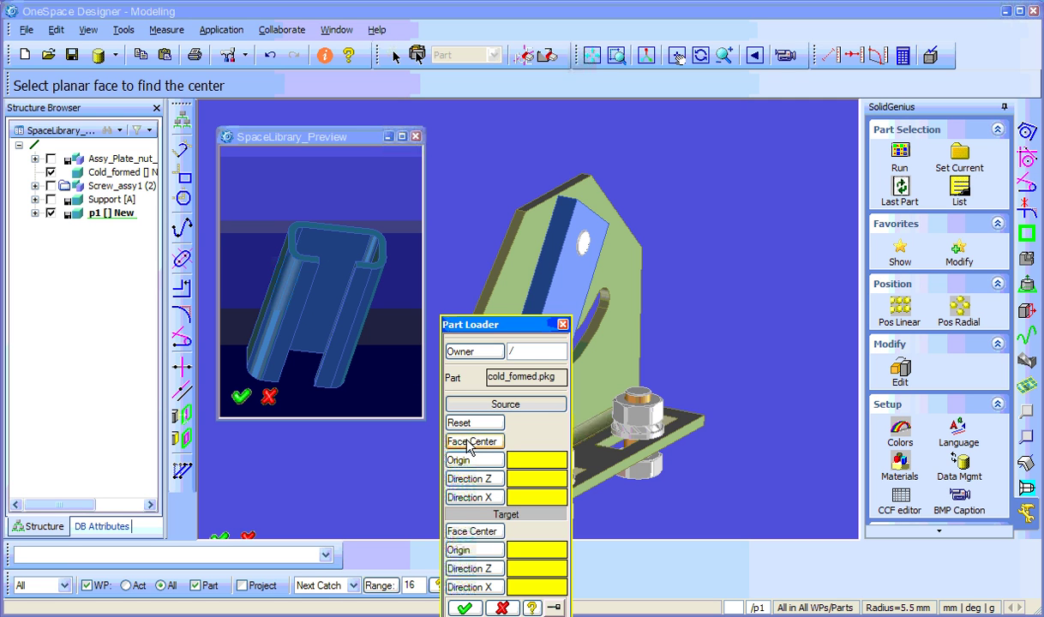
left_click(381, 250)
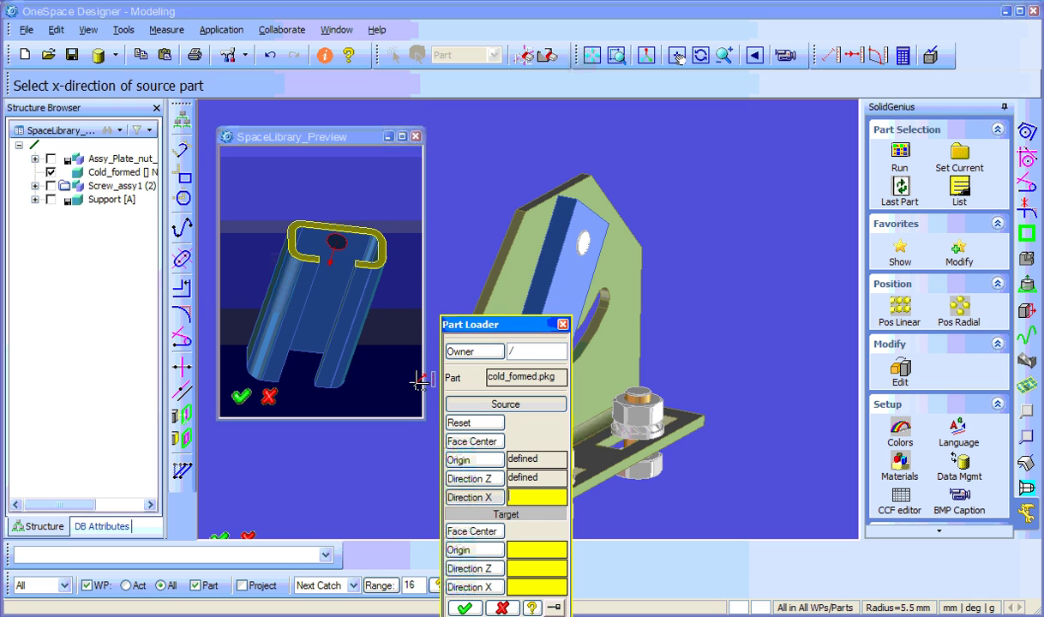
left_click(349, 225)
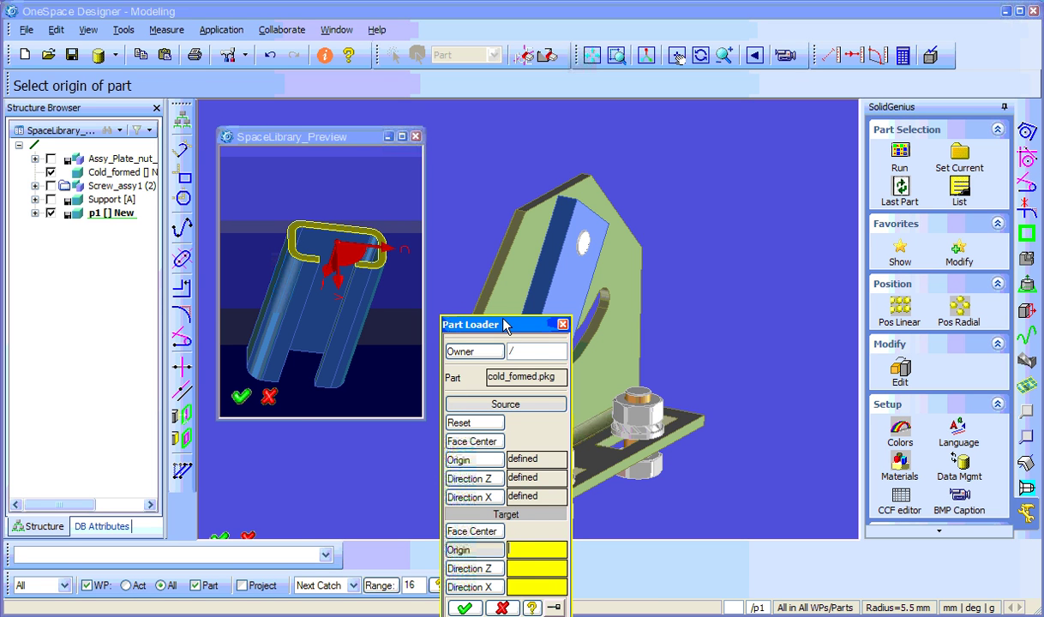
- Place the C-profile at the face centre of the blue plate's end face, with direction X along that face's long edge
left_click_drag(504, 334, 380, 333)
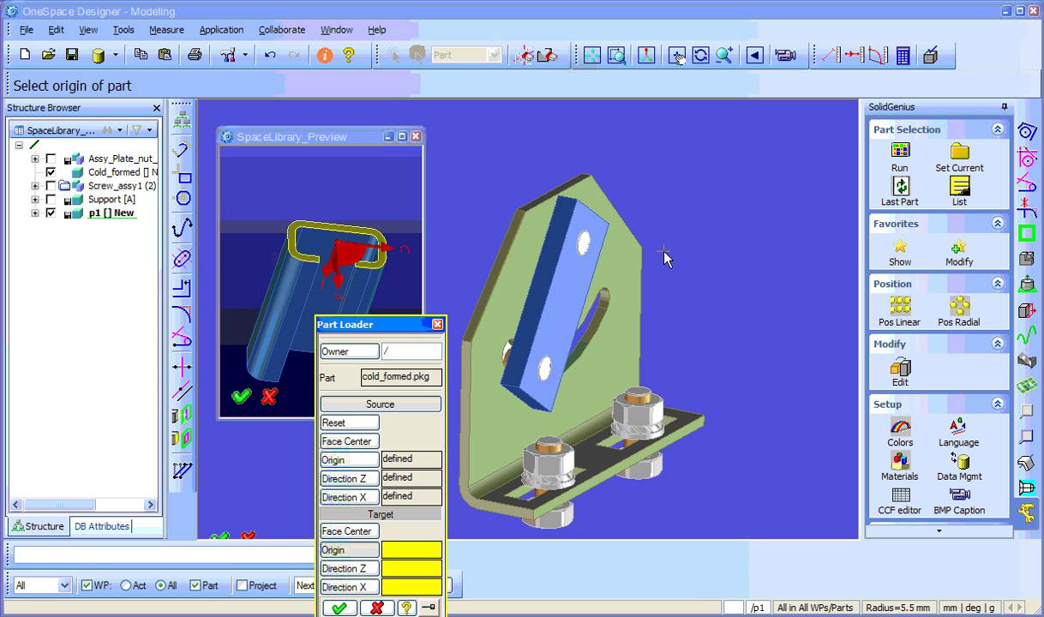
middle_click_drag(658, 247, 668, 334)
scroll(719, 354, "up", 3)
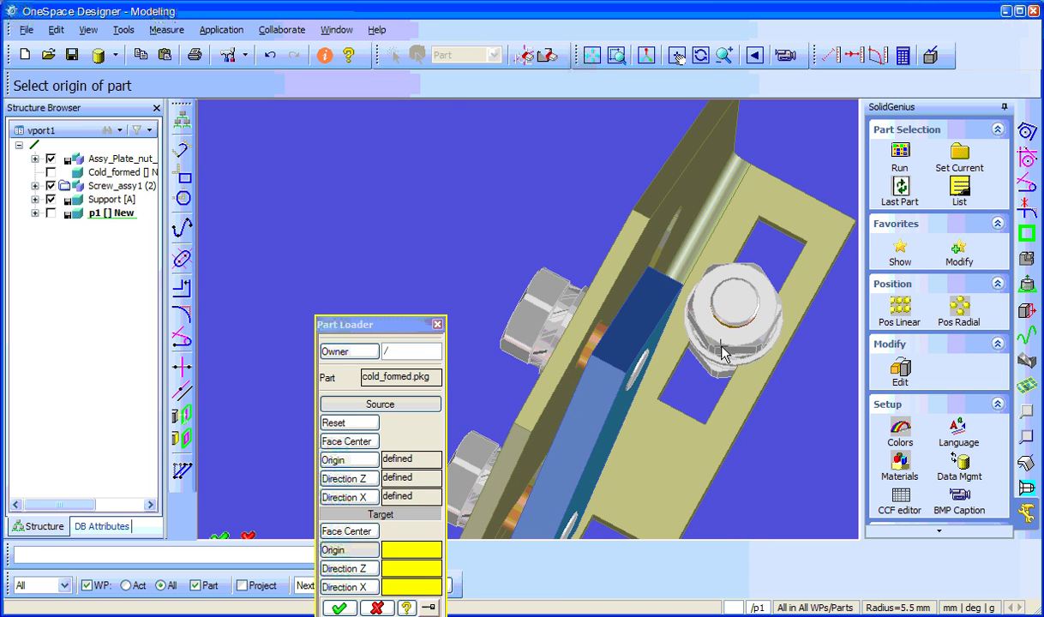
left_click(359, 552)
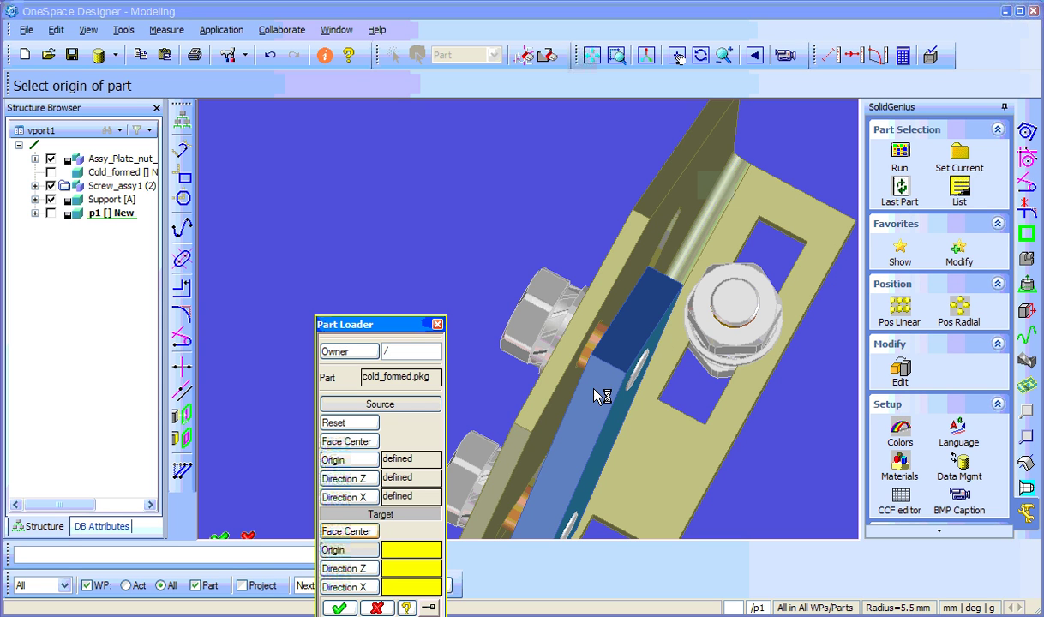
left_click(351, 530)
left_click(616, 337)
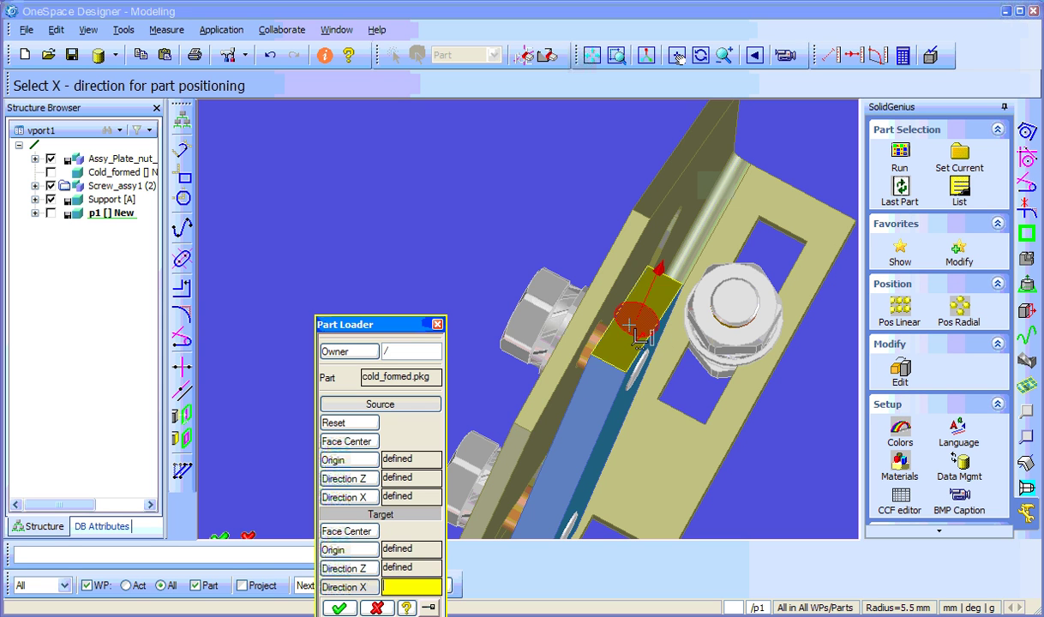
left_click(678, 382)
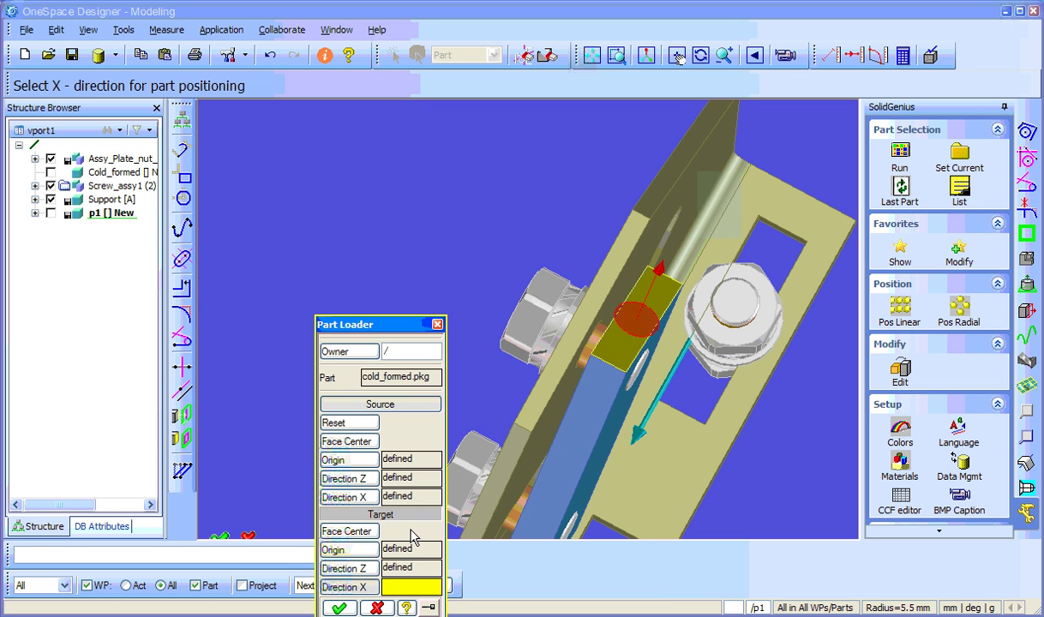
left_click(343, 568)
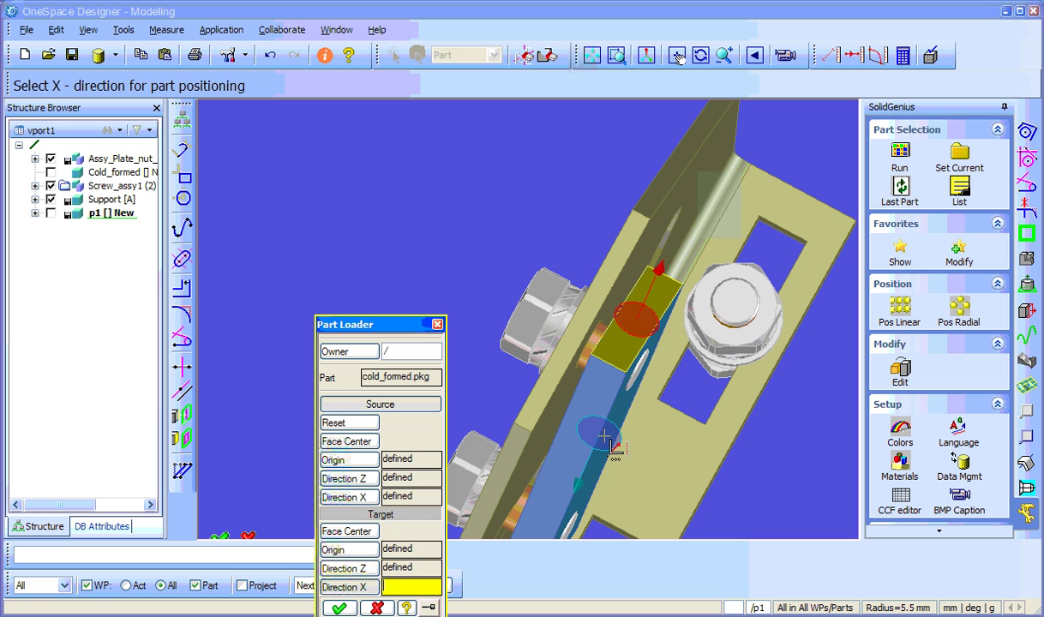
left_click(651, 330)
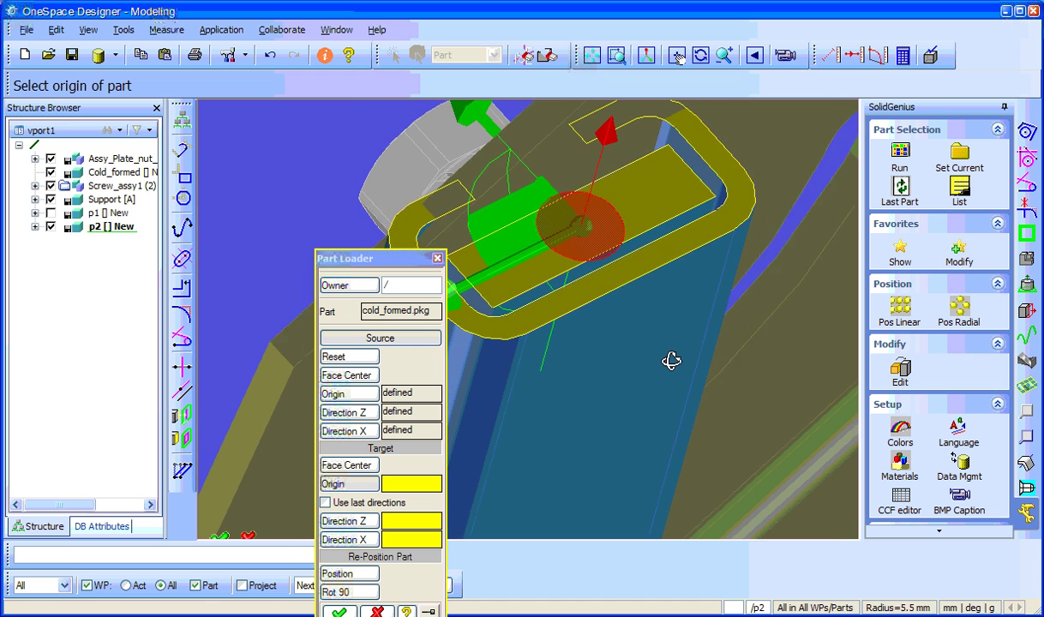
- Hide the support and mate the inner face of the C-profile's lip against the adjacent face of the blue plate
left_click_drag(379, 271, 218, 178)
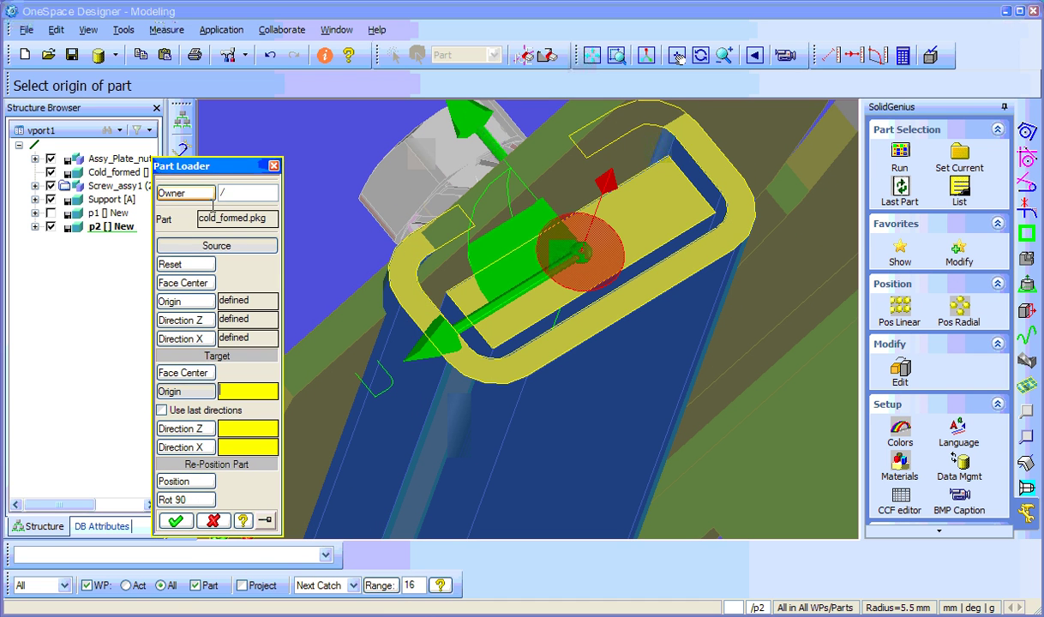
left_click(184, 482)
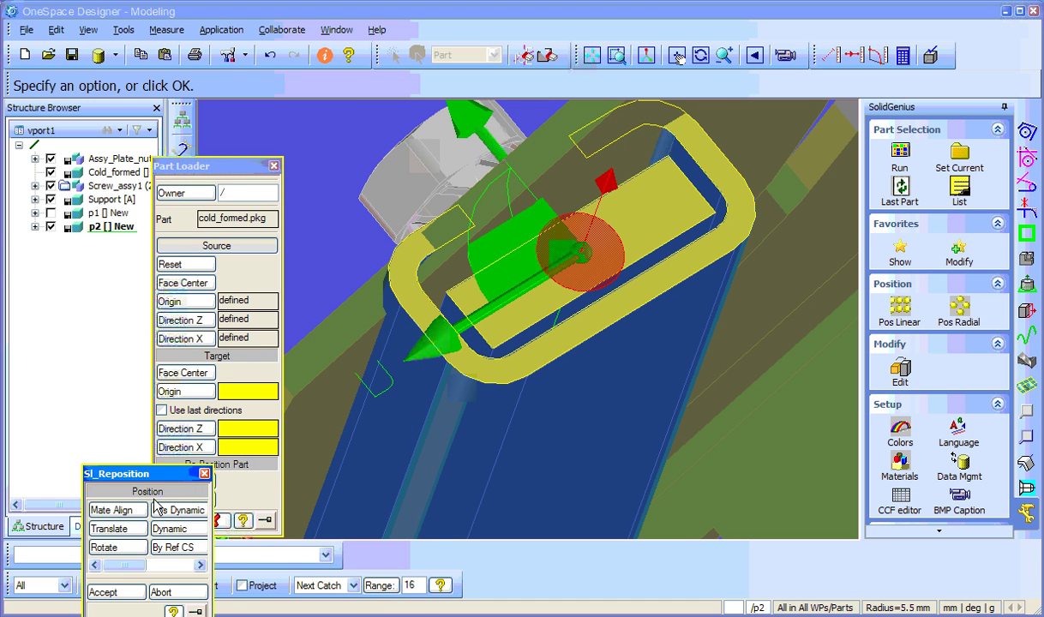
left_click(117, 510)
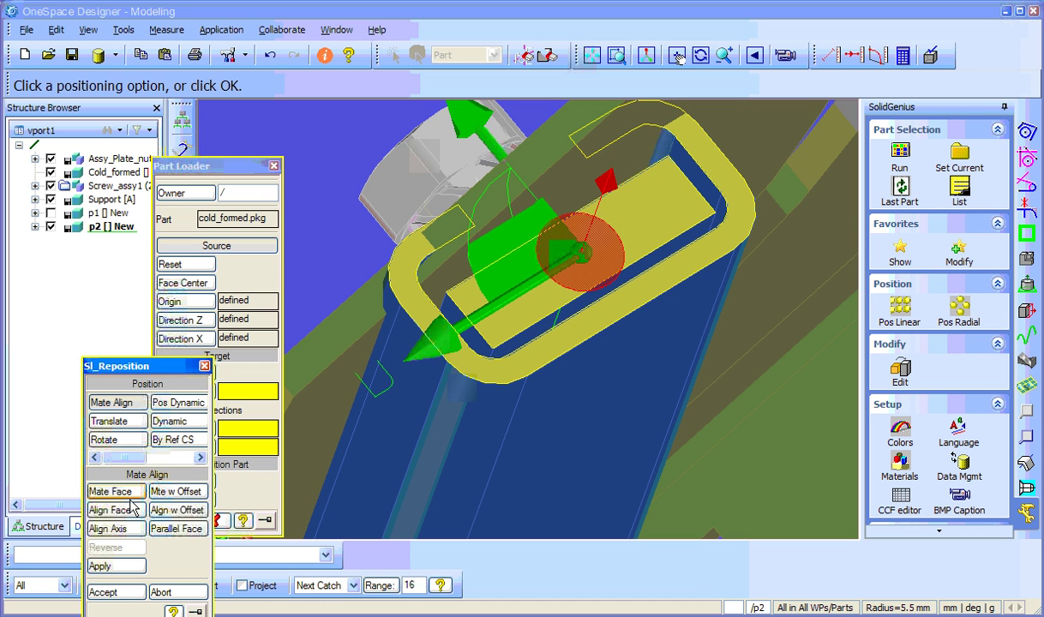
left_click(124, 491)
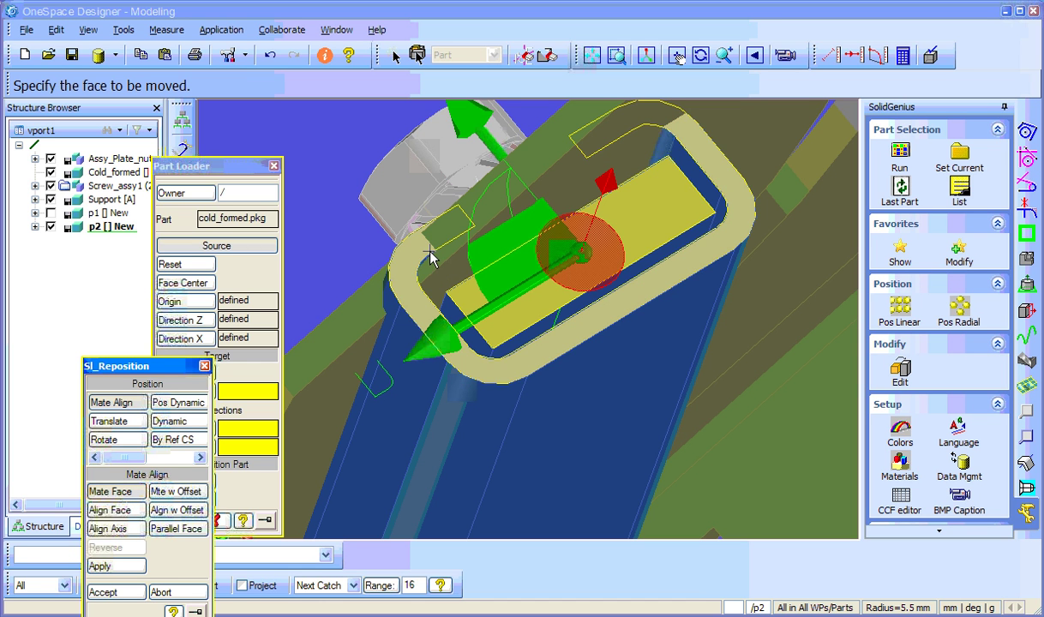
middle_click_drag(431, 259, 592, 189)
scroll(602, 328, "up", 3)
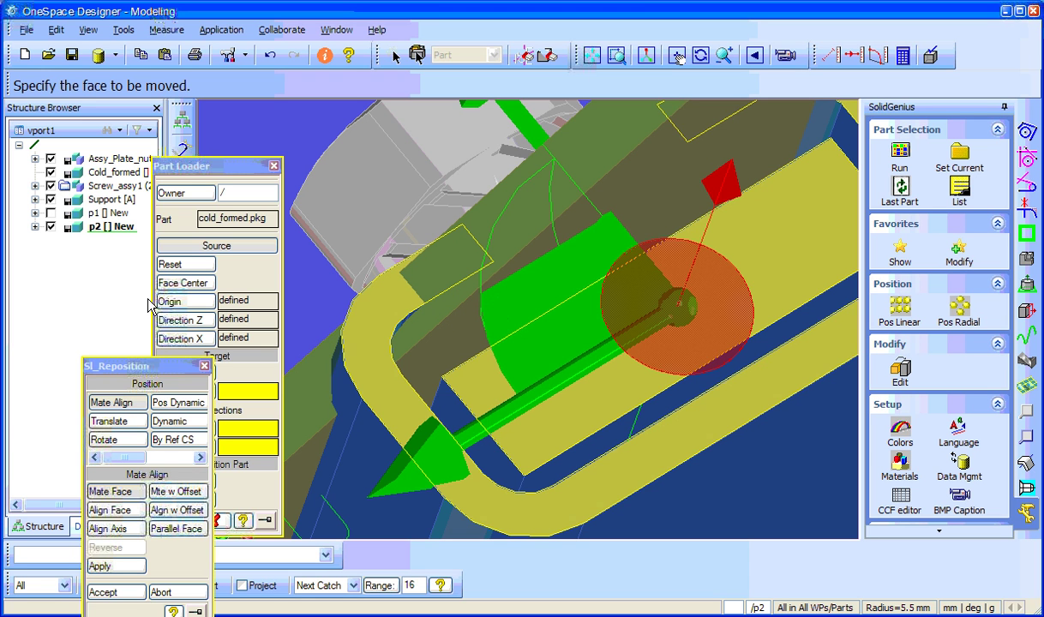
left_click(50, 199)
left_click(50, 213)
left_click(454, 317)
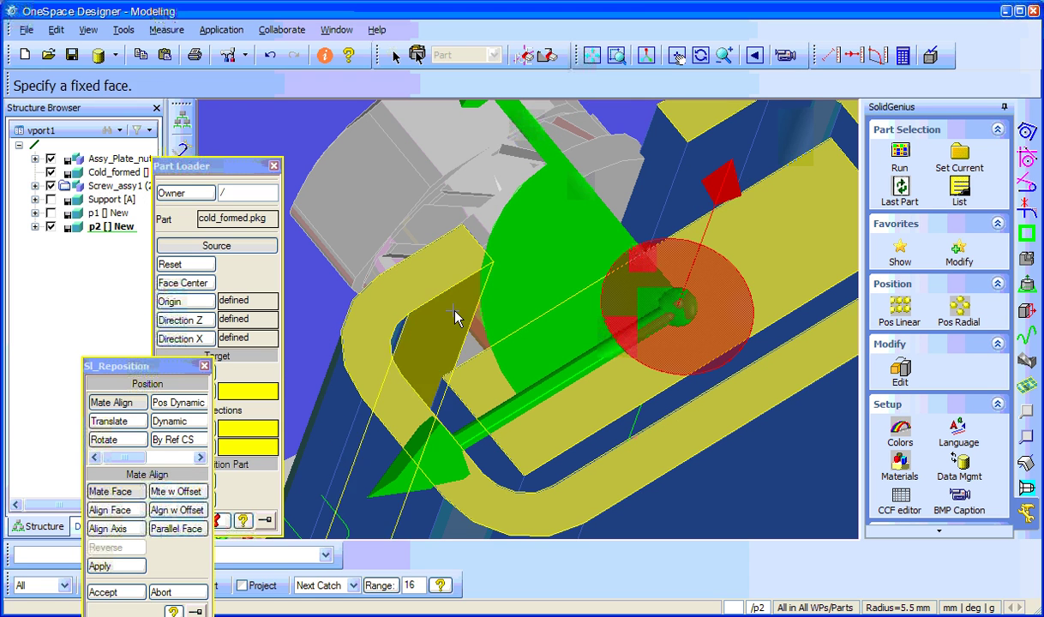
middle_click_drag(573, 325, 600, 338)
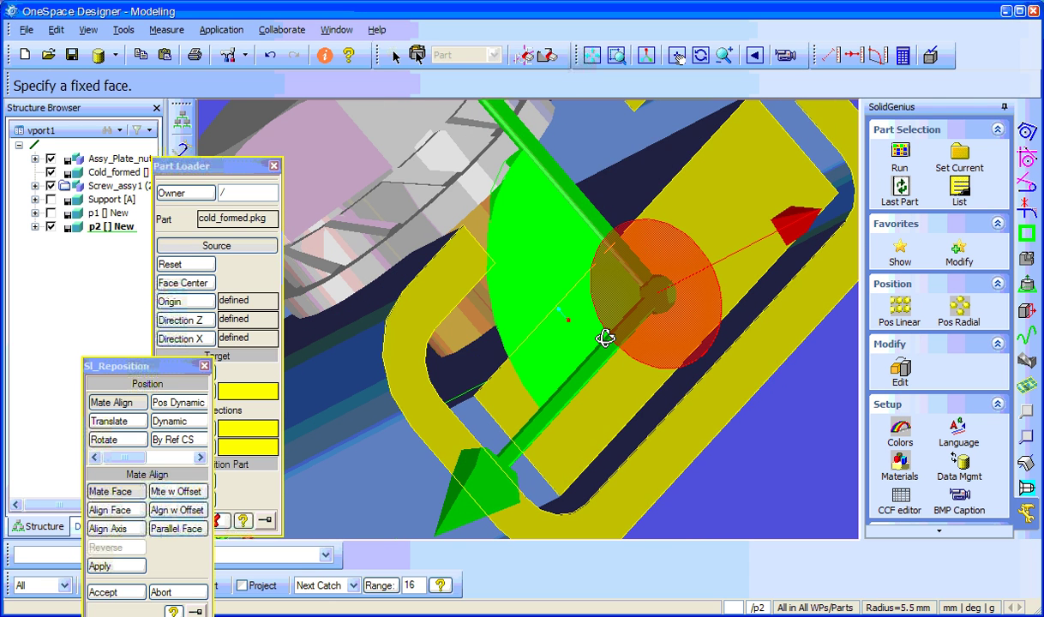
left_click(463, 375)
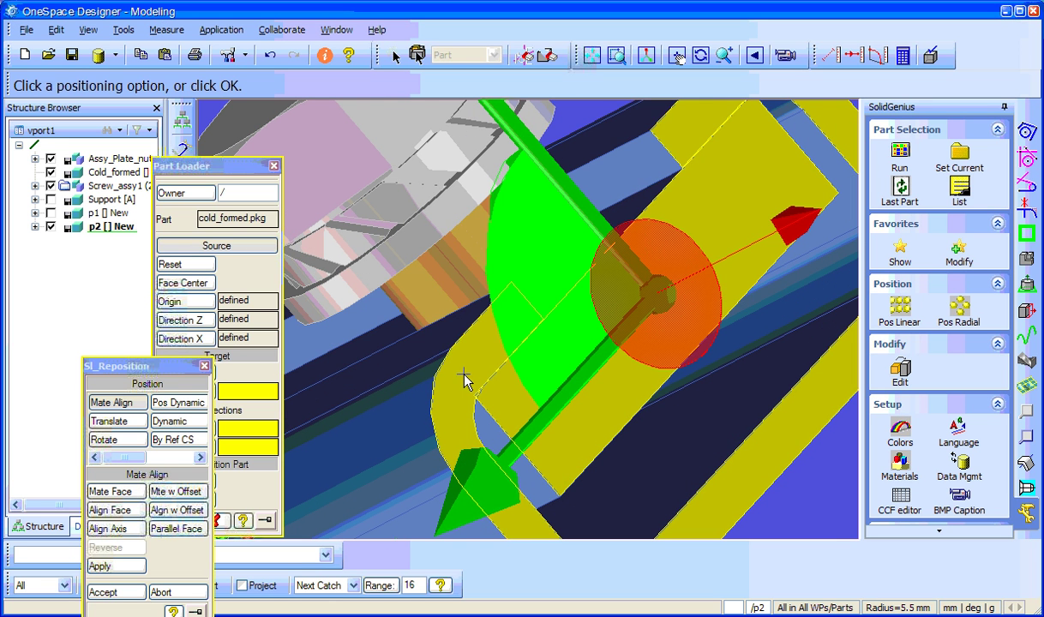
- Show the support again and accept the C-profile's mated position
left_click(50, 200)
middle_click_drag(549, 393, 660, 310)
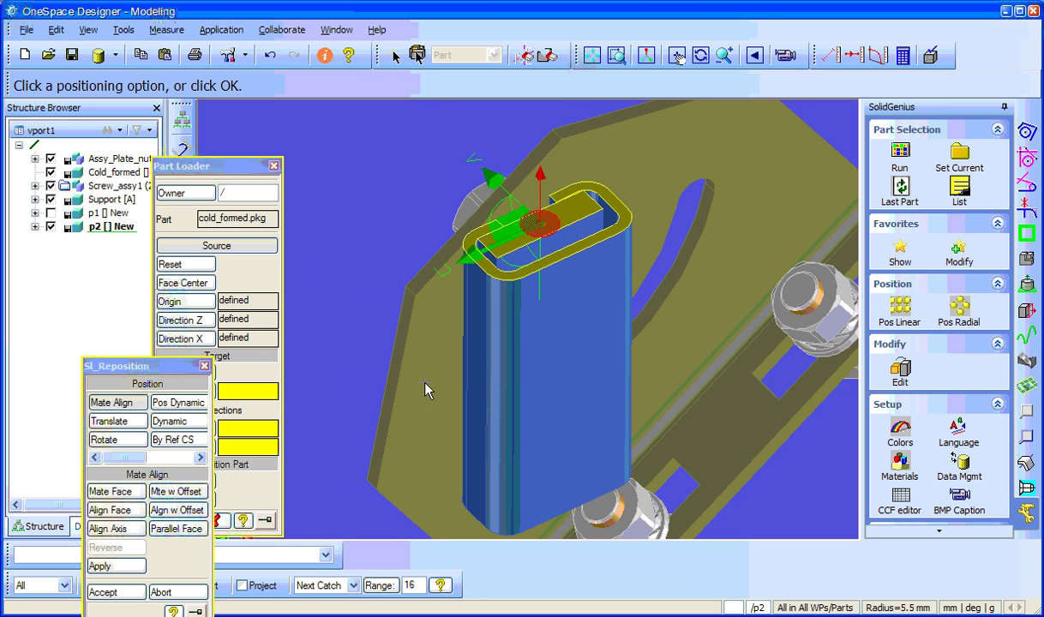
left_click(125, 593)
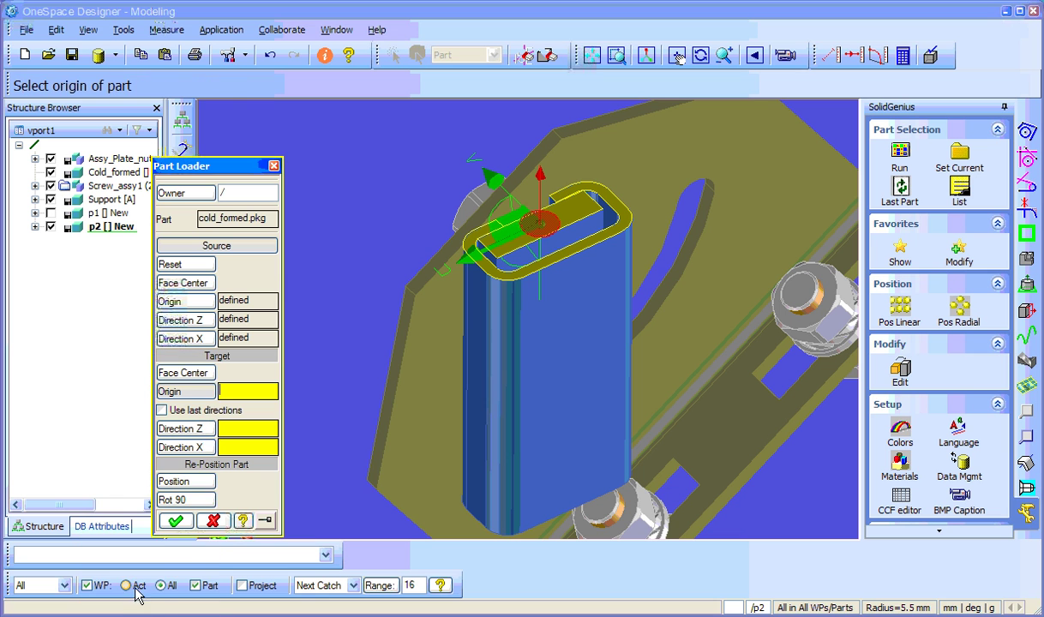
- Dynamically move the C-profile lengthwise so it extends beyond the blue plate, accept the position and finish the placement
left_click(184, 480)
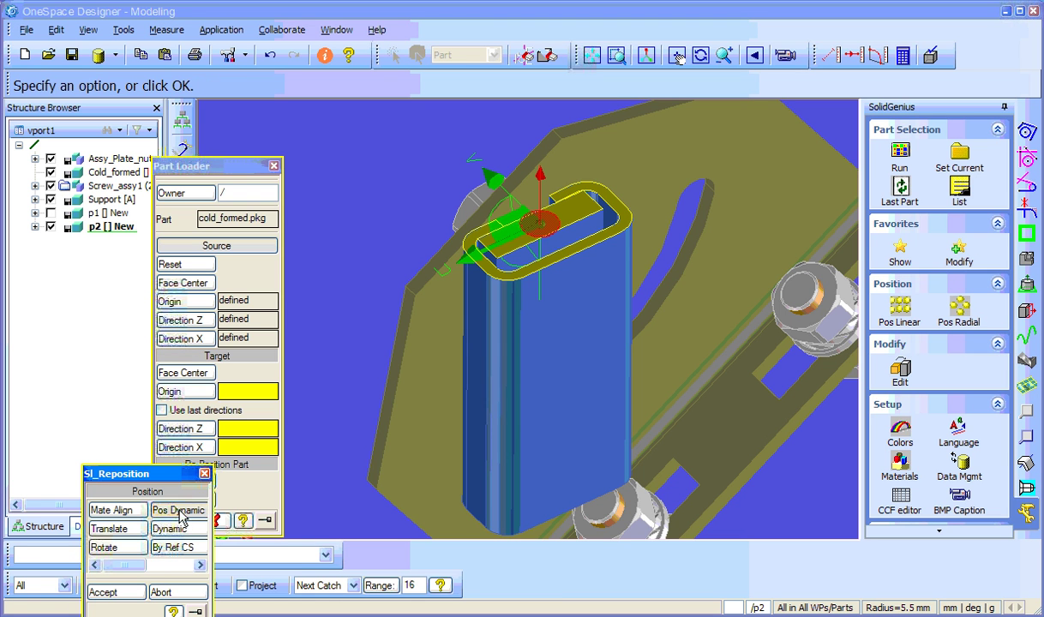
left_click(178, 510)
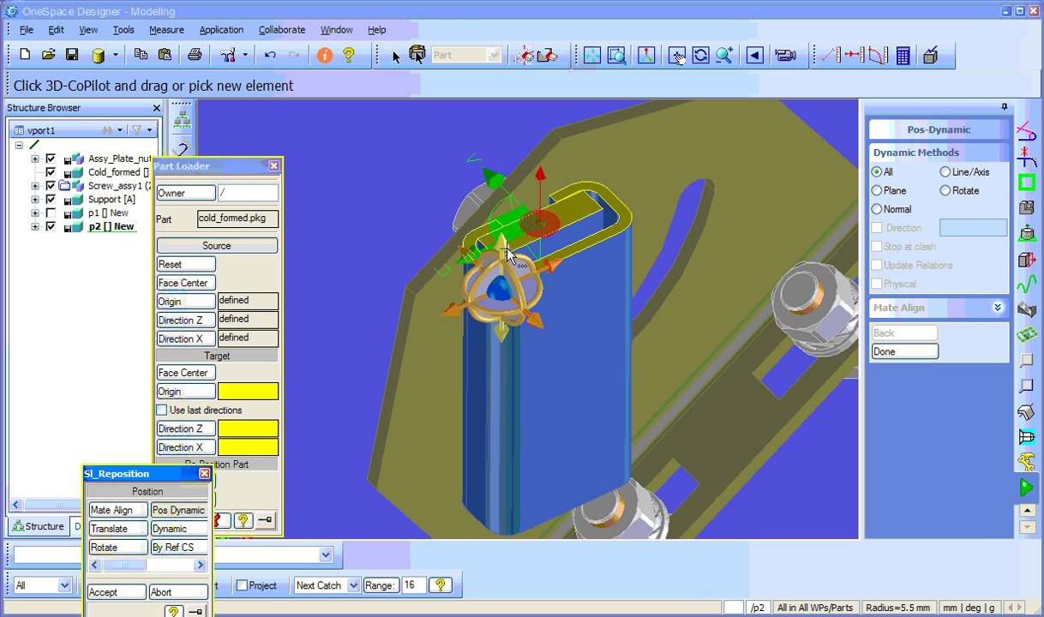
mouse_move(521, 263)
left_mouse_down()
mouse_move(506, 140)
mouse_move(513, 219)
mouse_move(463, 248)
mouse_move(515, 257)
left_mouse_up()
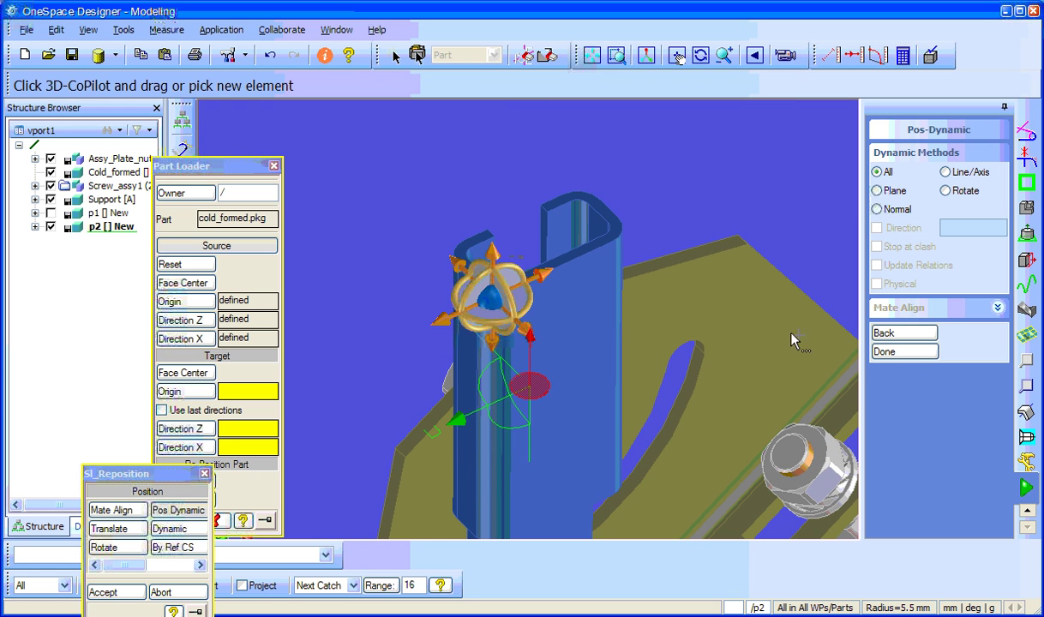
left_click(891, 353)
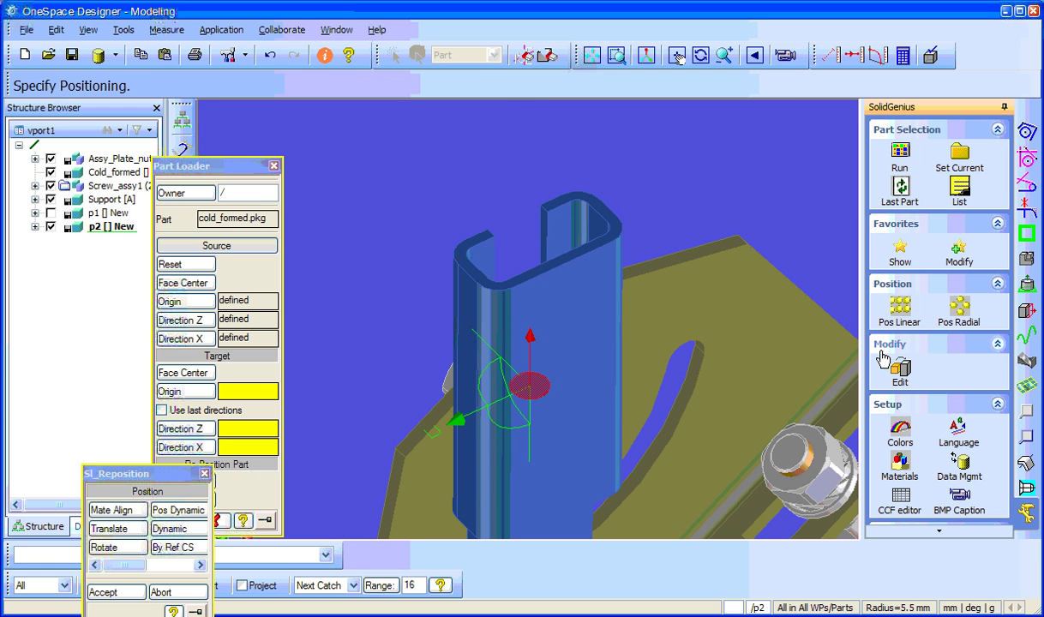
left_click(102, 592)
left_click(172, 588)
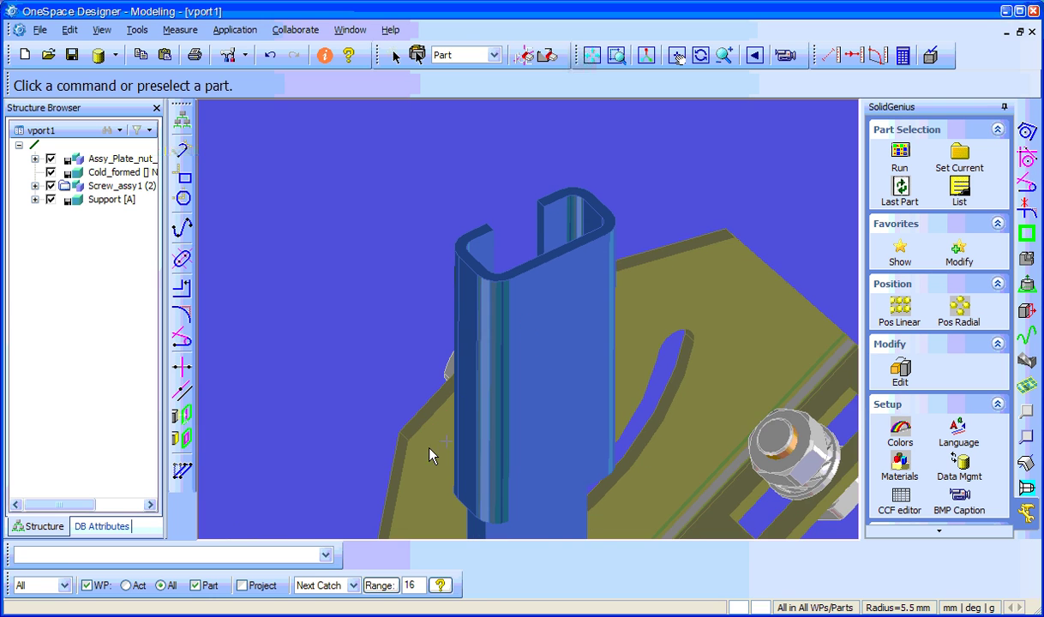
- Load the R-Prof favorite and define its source by a side face centre, with direction X along an edge of the profile's end
middle_click_drag(431, 457, 645, 292)
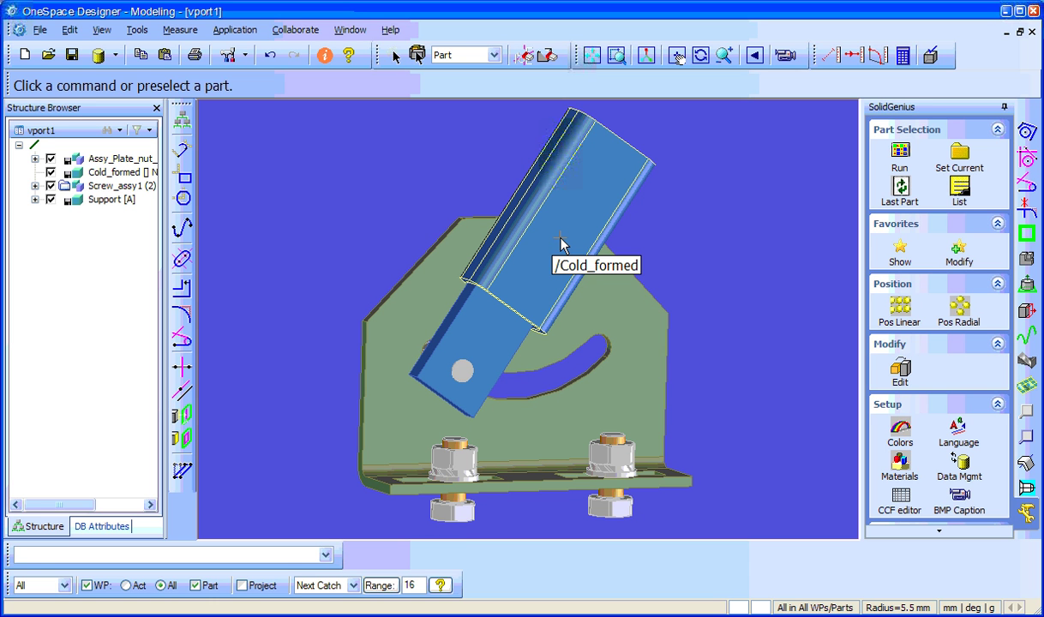
left_click(904, 250)
left_click(640, 317)
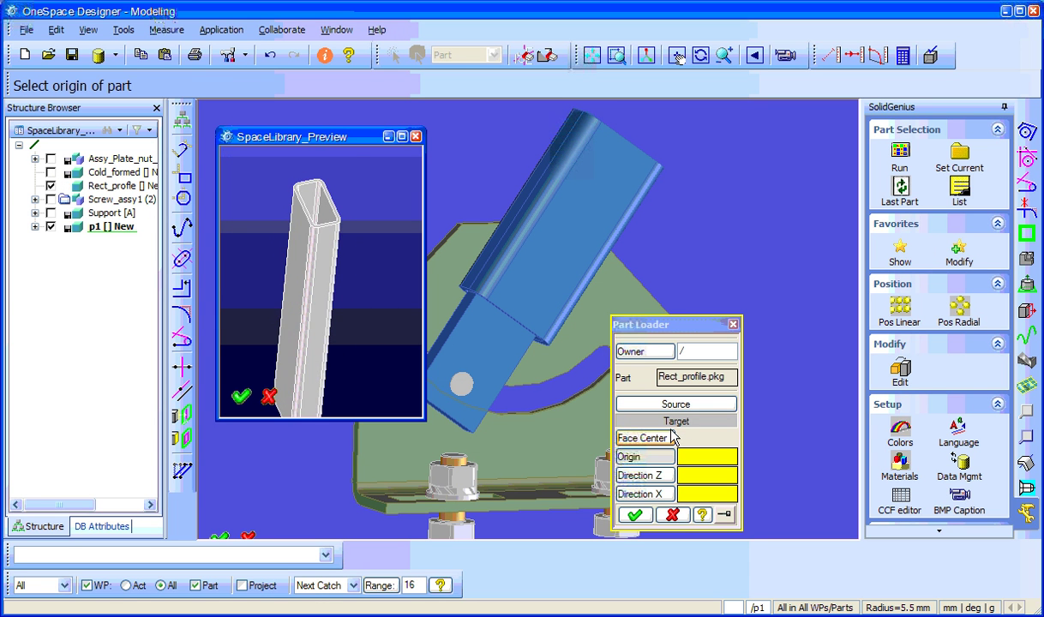
left_click(675, 404)
left_click(644, 441)
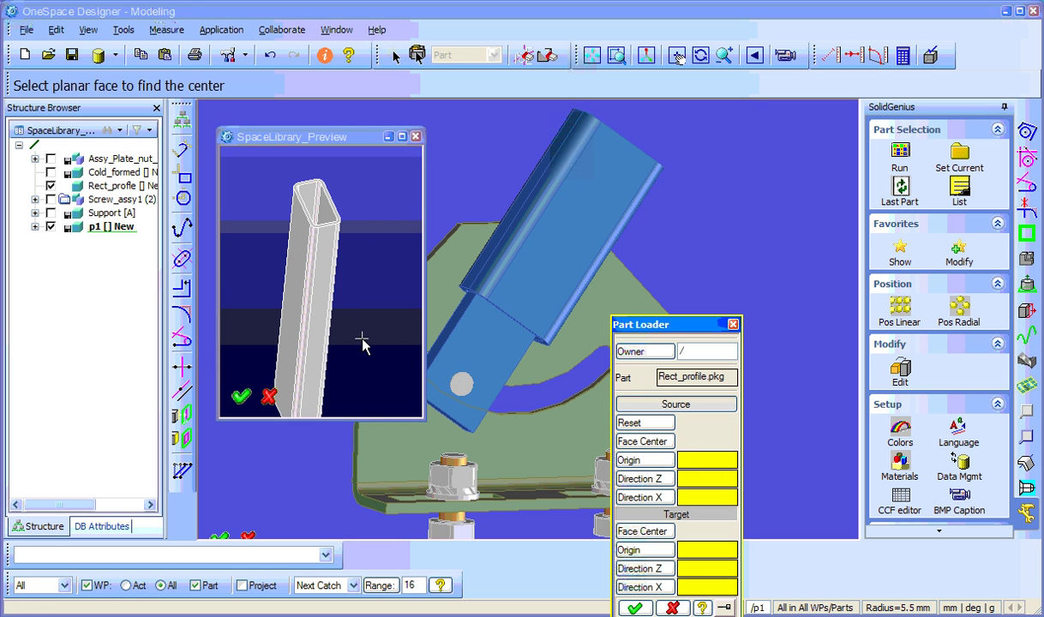
left_click(291, 263)
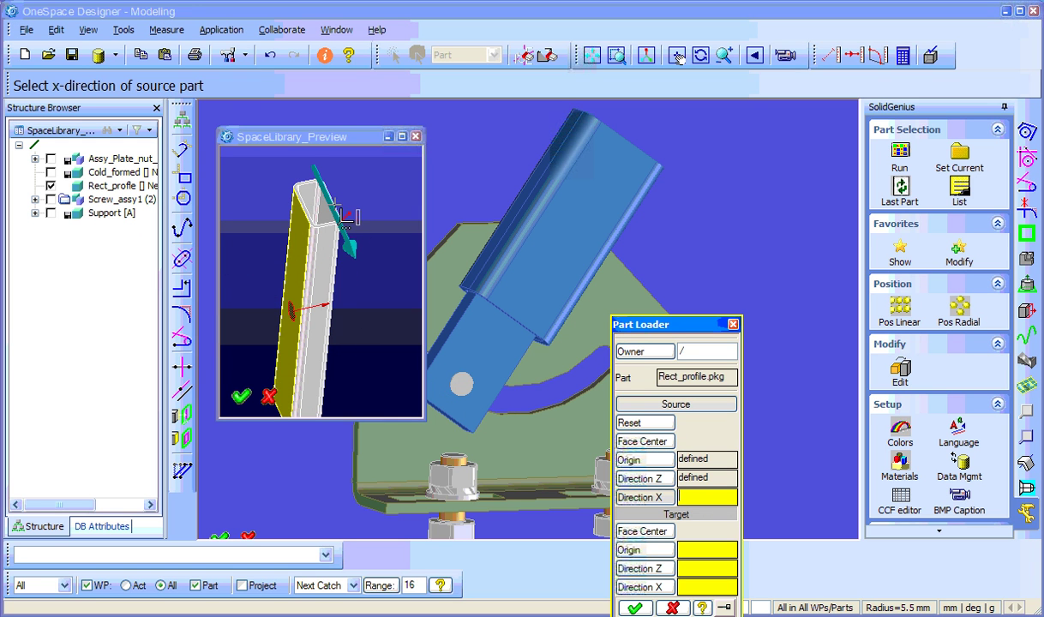
left_click(344, 217)
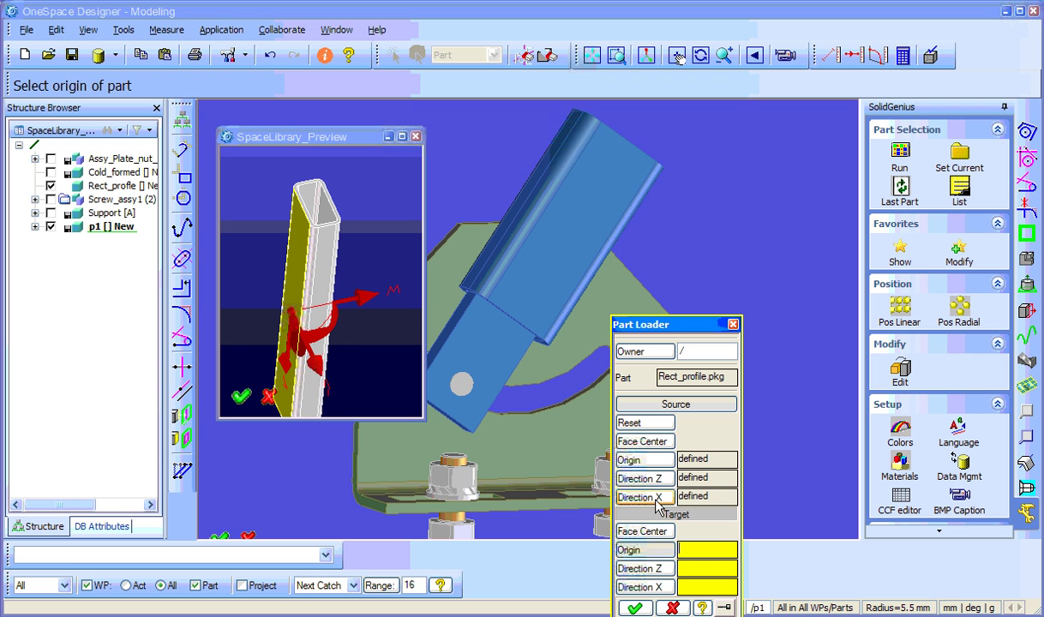
- Place the rectangular profile at the centre of the C-profile's broad flat face, with direction X along that face's upper end edge
left_click(642, 530)
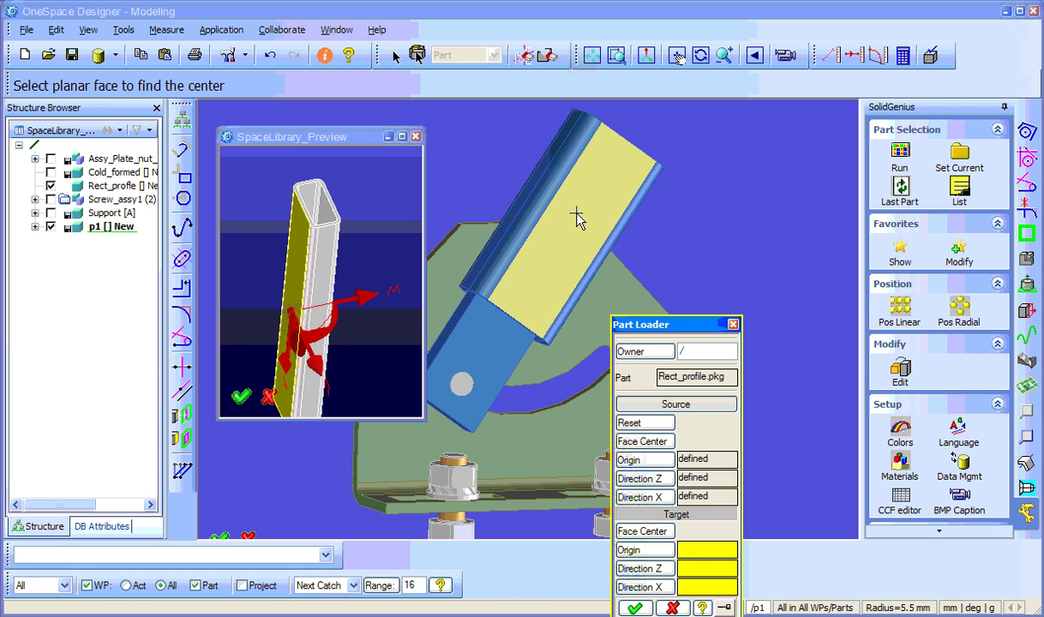
left_click(643, 219)
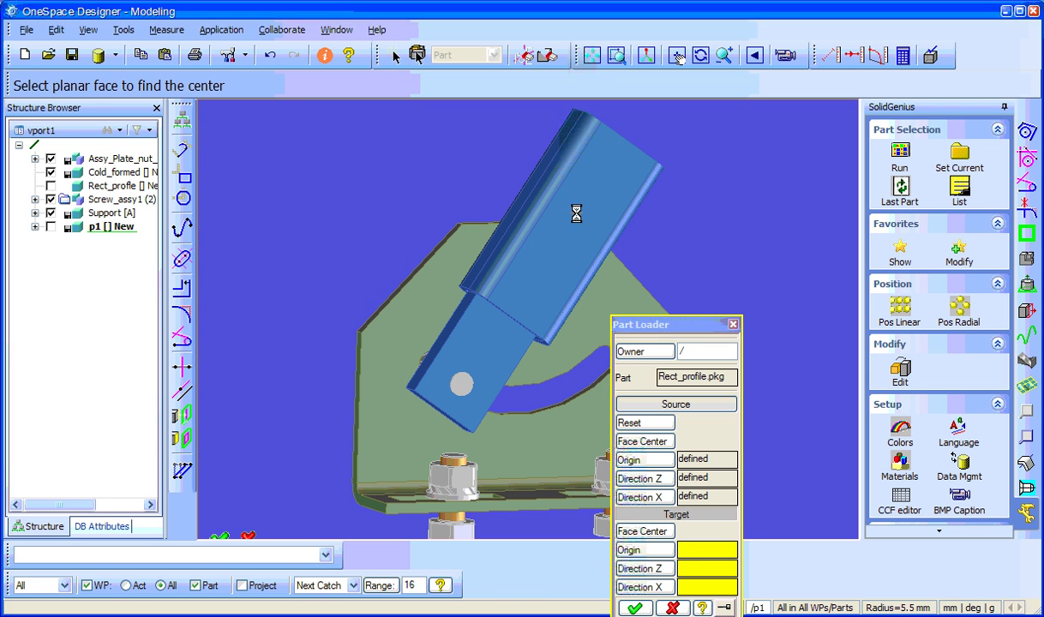
left_click(629, 144)
- Dynamically move the rectangular profile lengthwise so it extends away from the support, accept the position and finish the placement
scroll(575, 365, "down", 3)
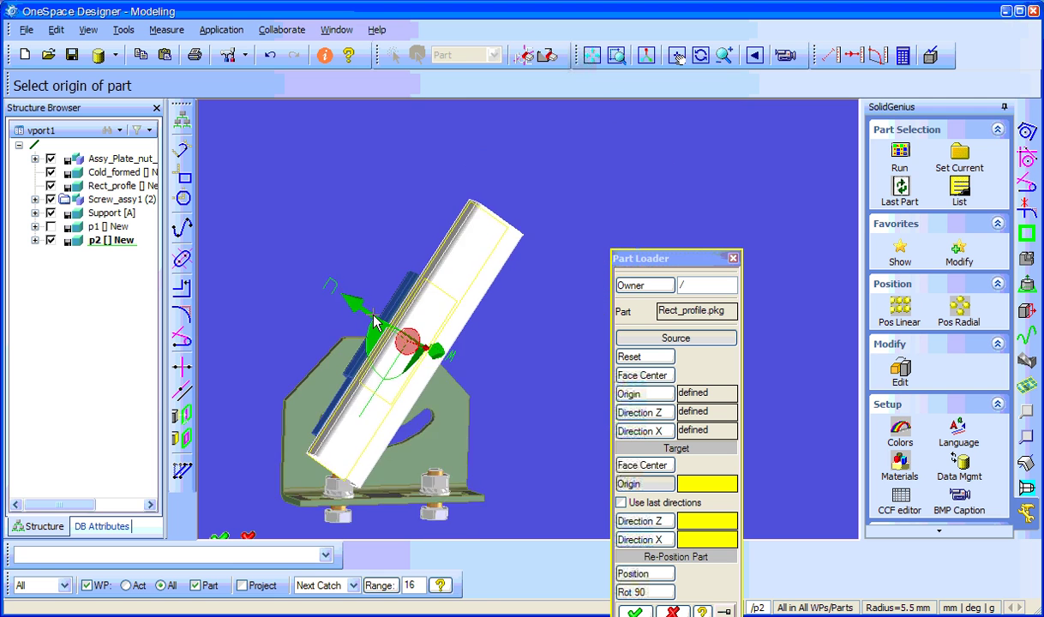
middle_click_drag(442, 355, 542, 490)
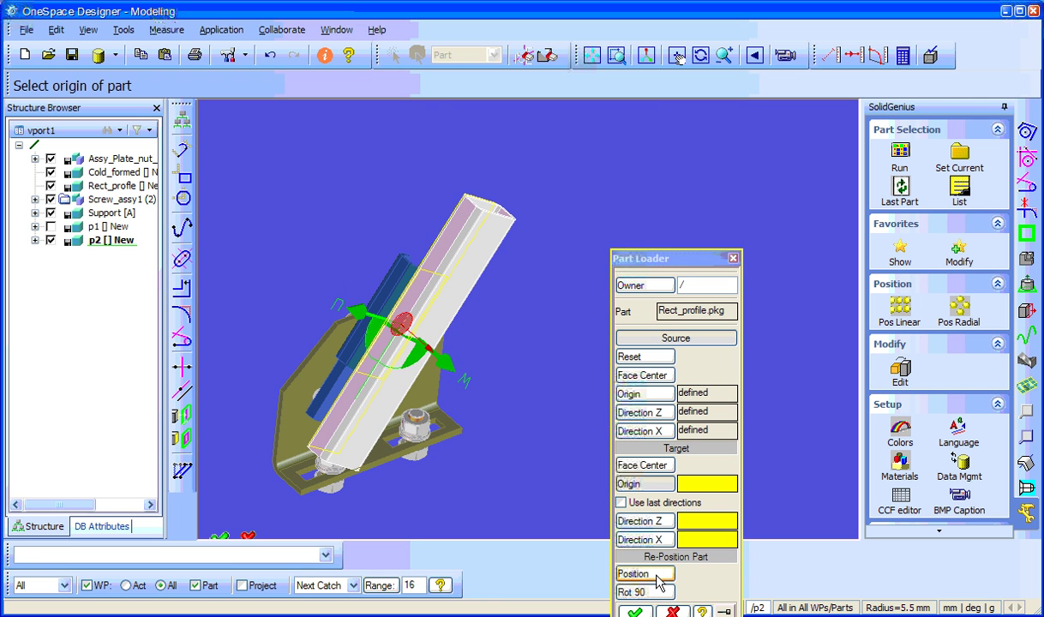
left_click(659, 582)
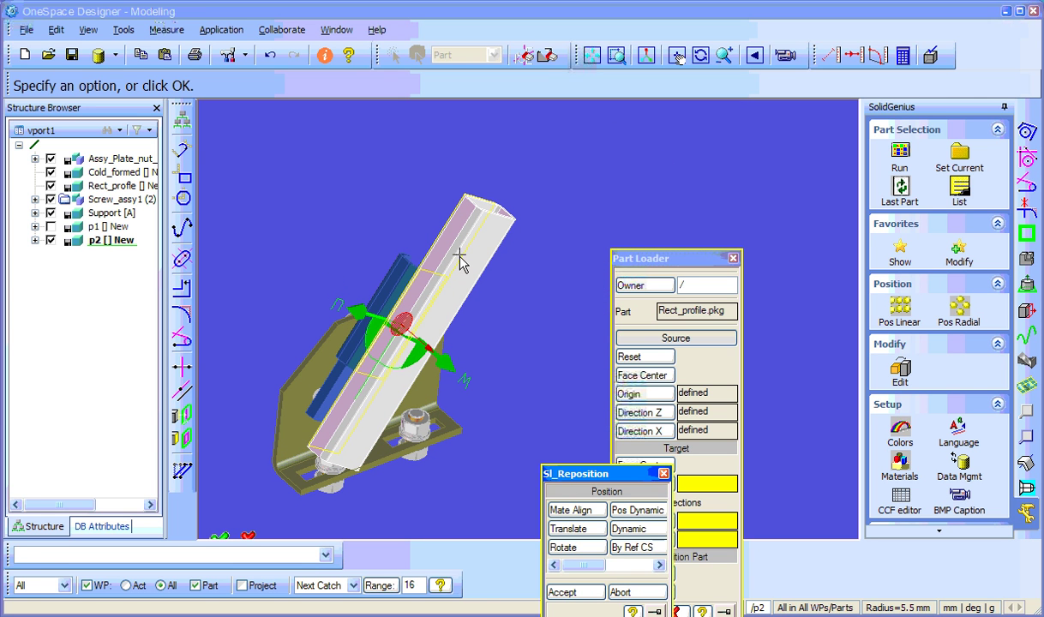
left_click(630, 511)
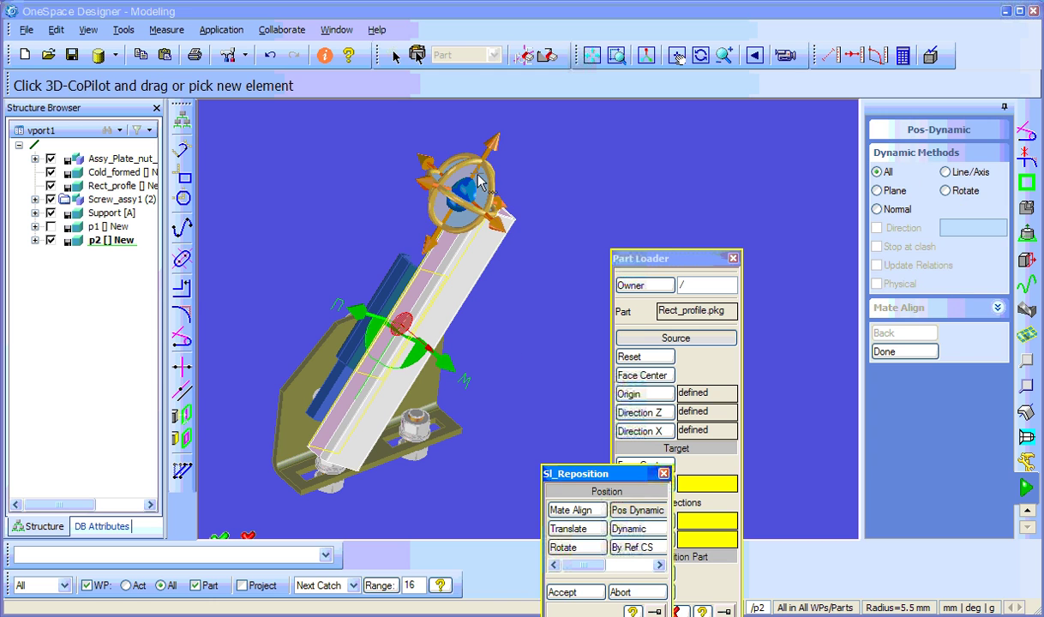
left_click_drag(466, 227, 568, 184)
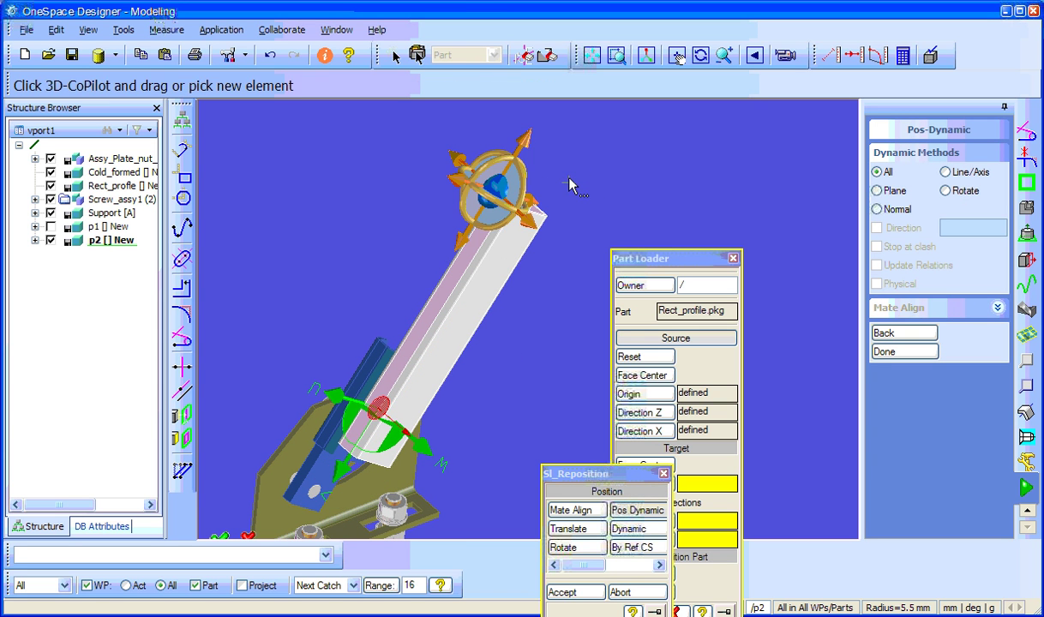
middle_click_drag(480, 407, 466, 366)
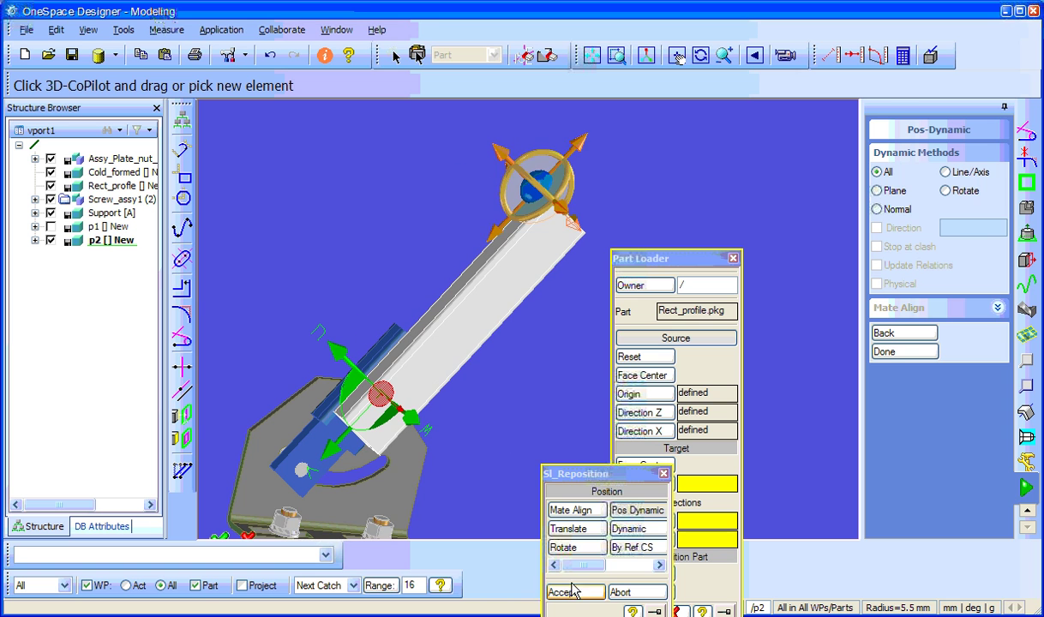
left_click(566, 591)
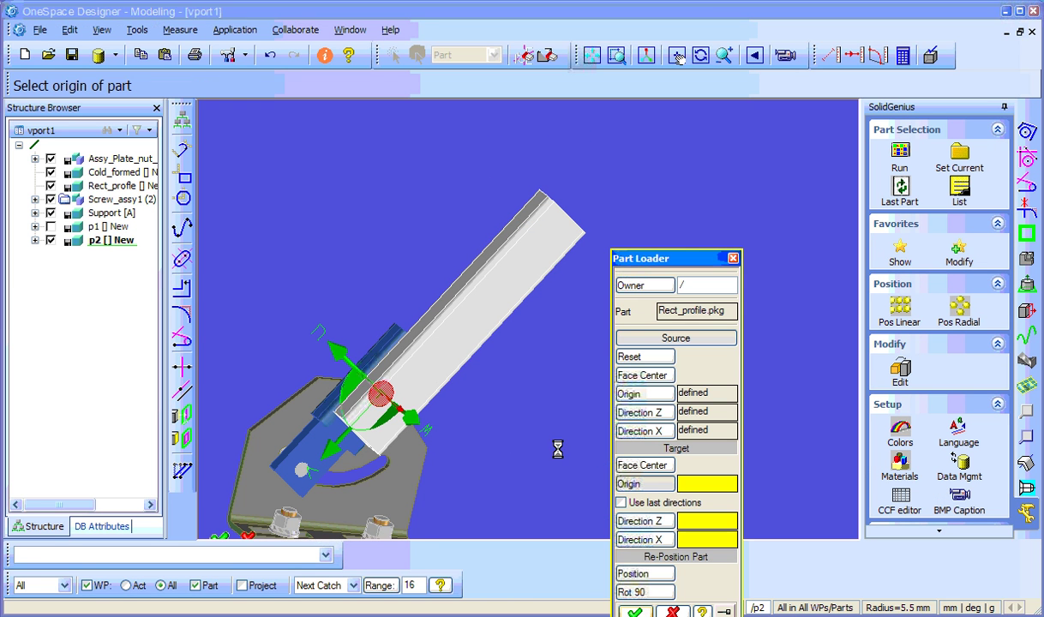
middle_click_drag(561, 424, 647, 382)
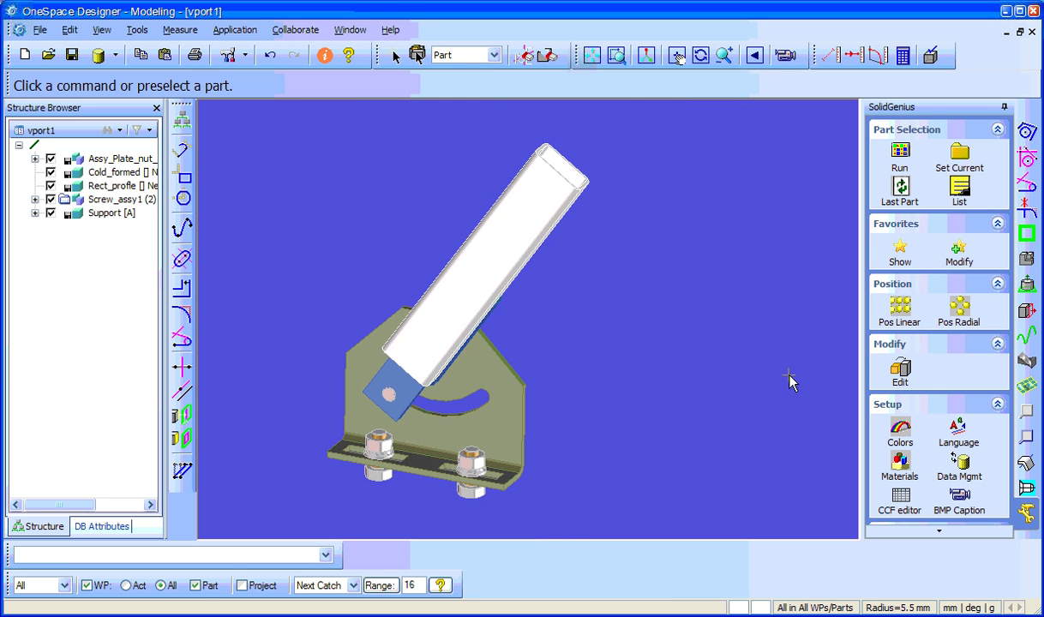
- Load the R-Prof favorite for another rectangular profile and open the definition of its source position
left_click(896, 251)
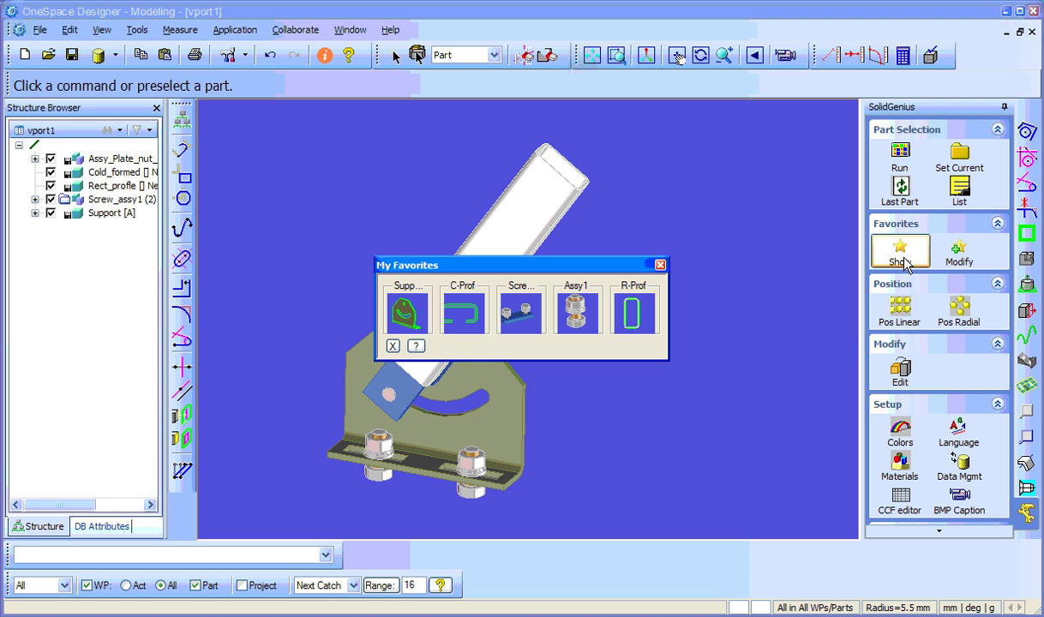
left_click(632, 313)
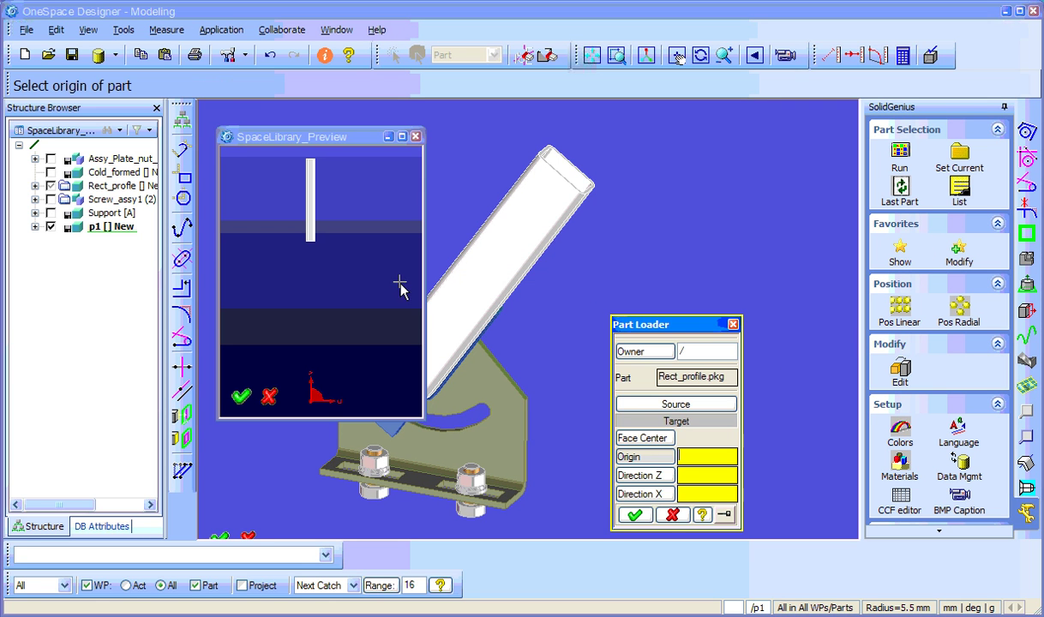
left_click(675, 403)
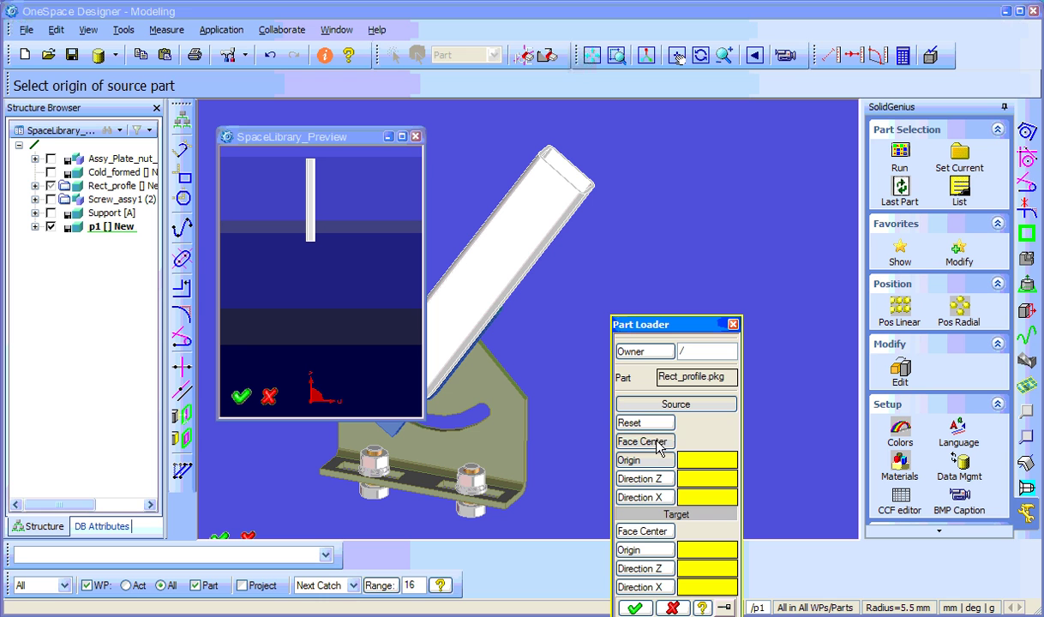
- Try to define the source at the narrow side face centre, with direction X along the broad face's upper end edge
left_click(641, 441)
left_click(312, 217)
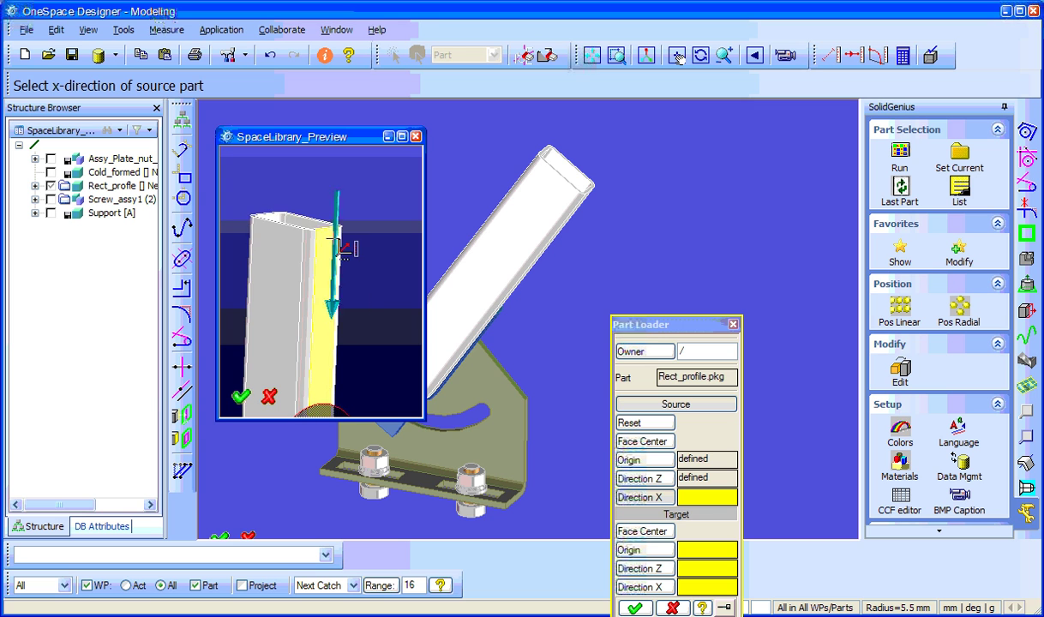
left_click(281, 225)
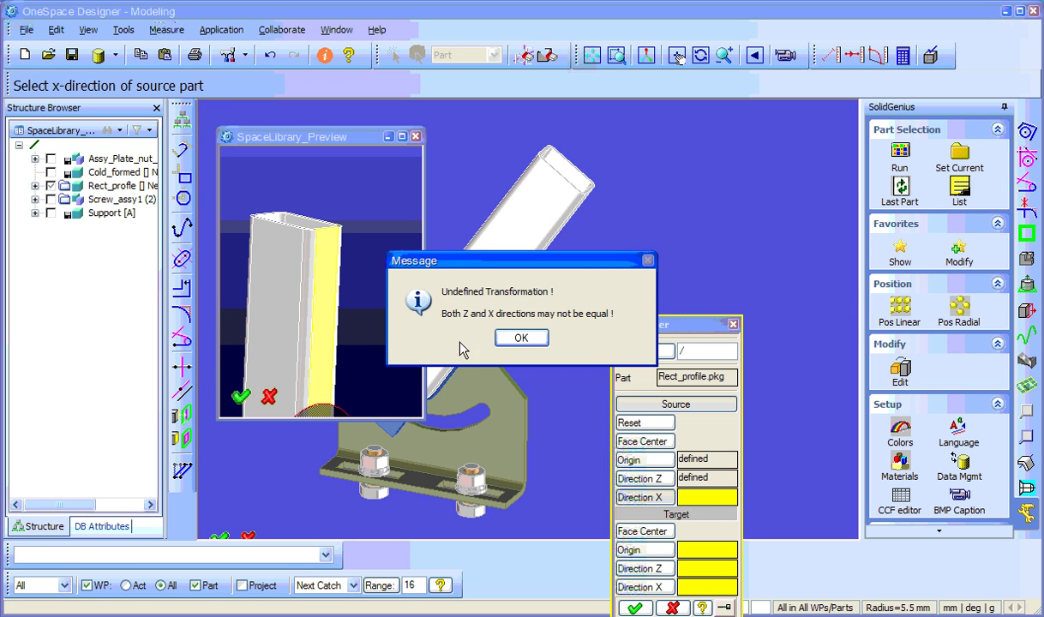
left_click(521, 339)
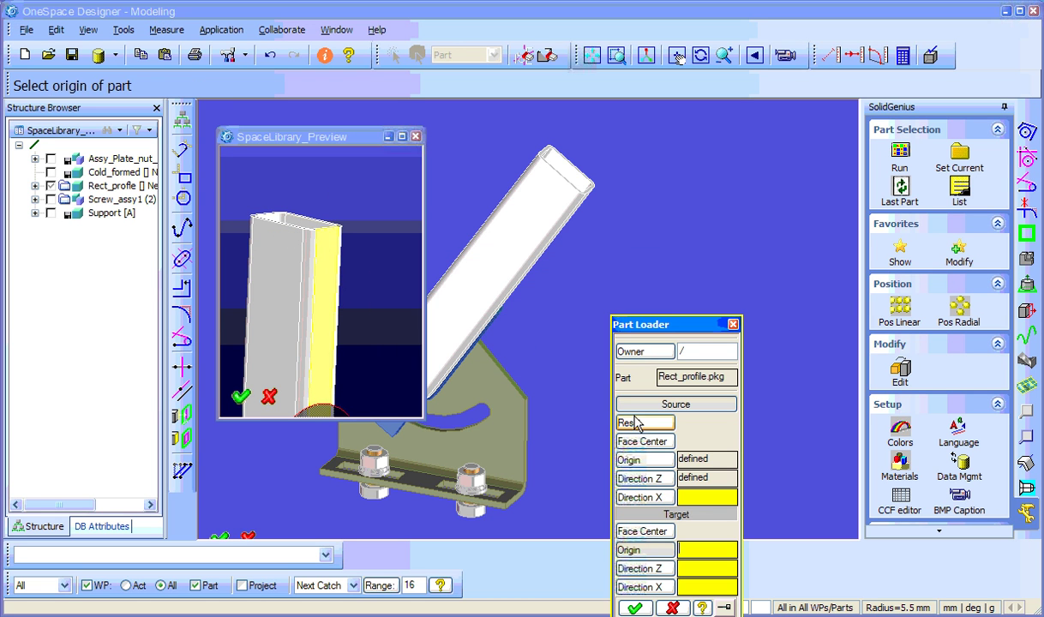
- Define the source at the centre of the profile's broad side face, with direction X along that face's upper end edge
left_click(660, 439)
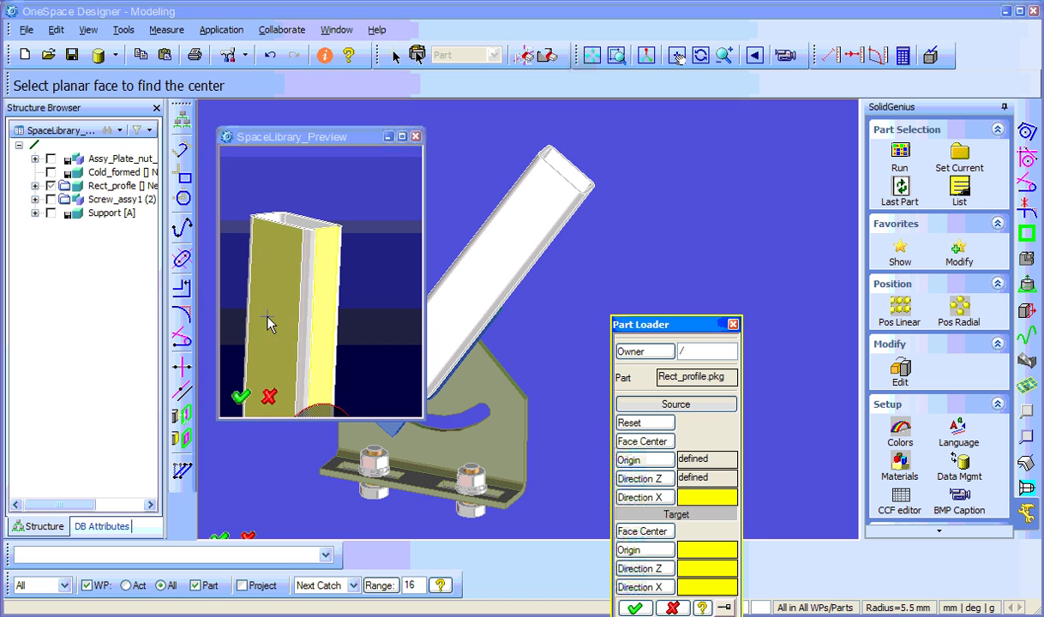
left_click(270, 322)
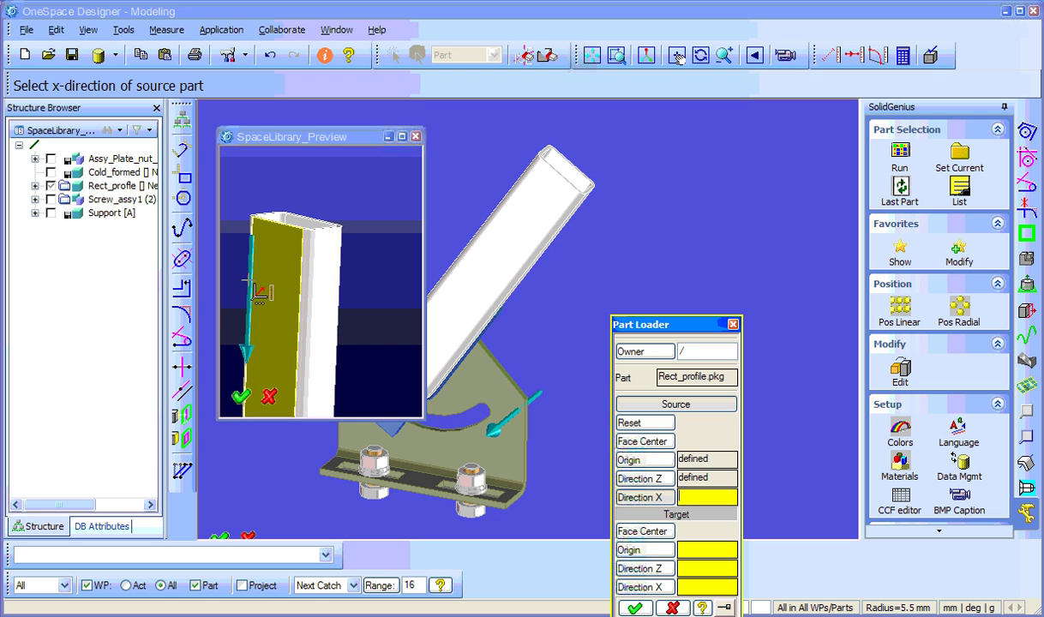
left_click(280, 240)
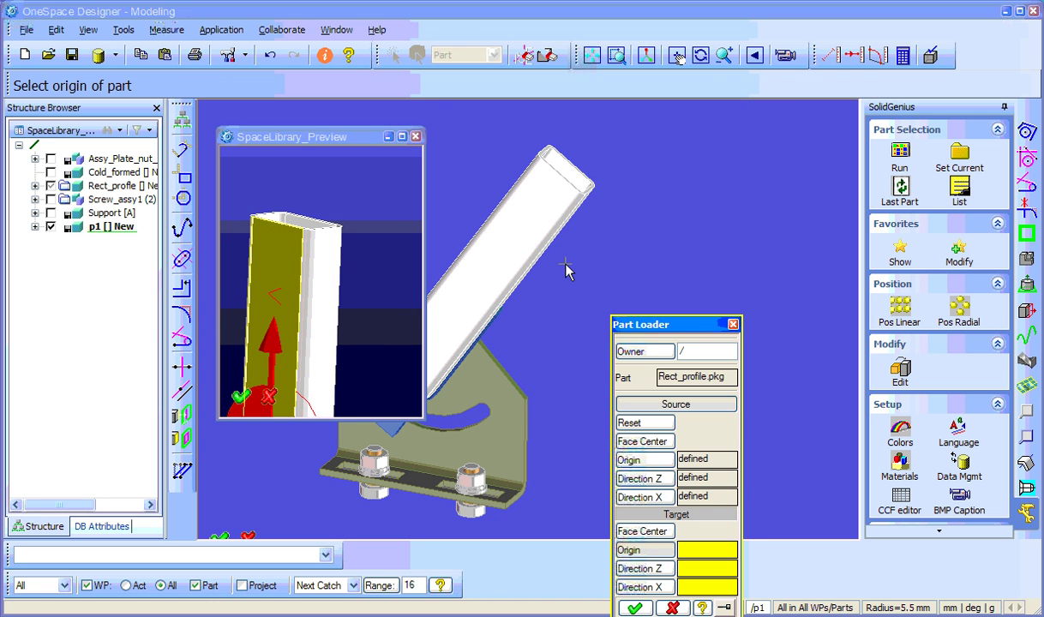
- Place the new profile at the centre of the existing rectangular profile's broad face, with direction X along that face's upper end edge
left_click(642, 531)
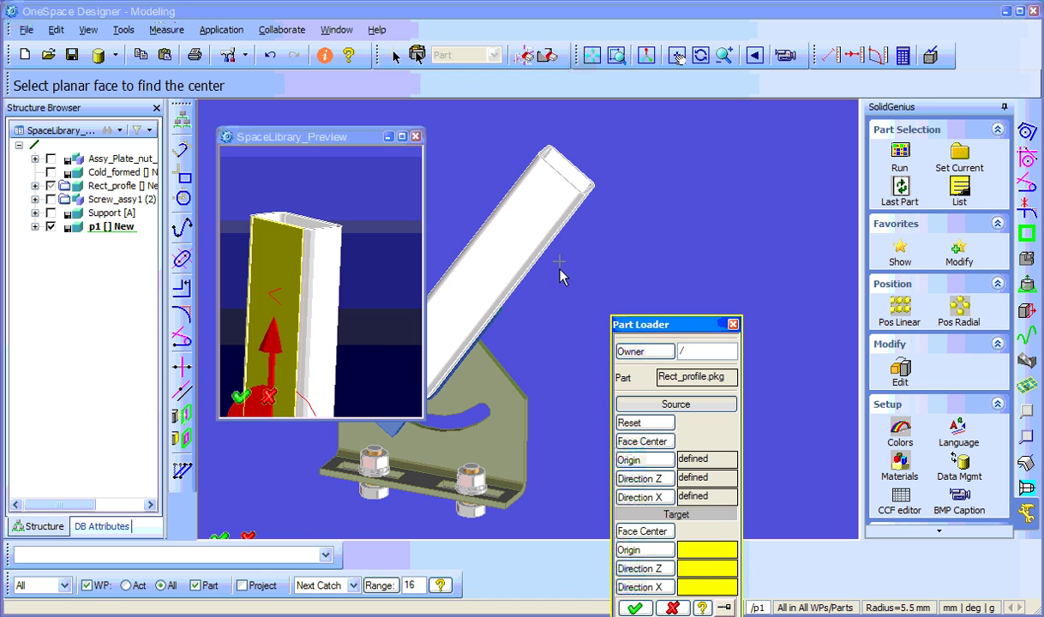
left_click(534, 228)
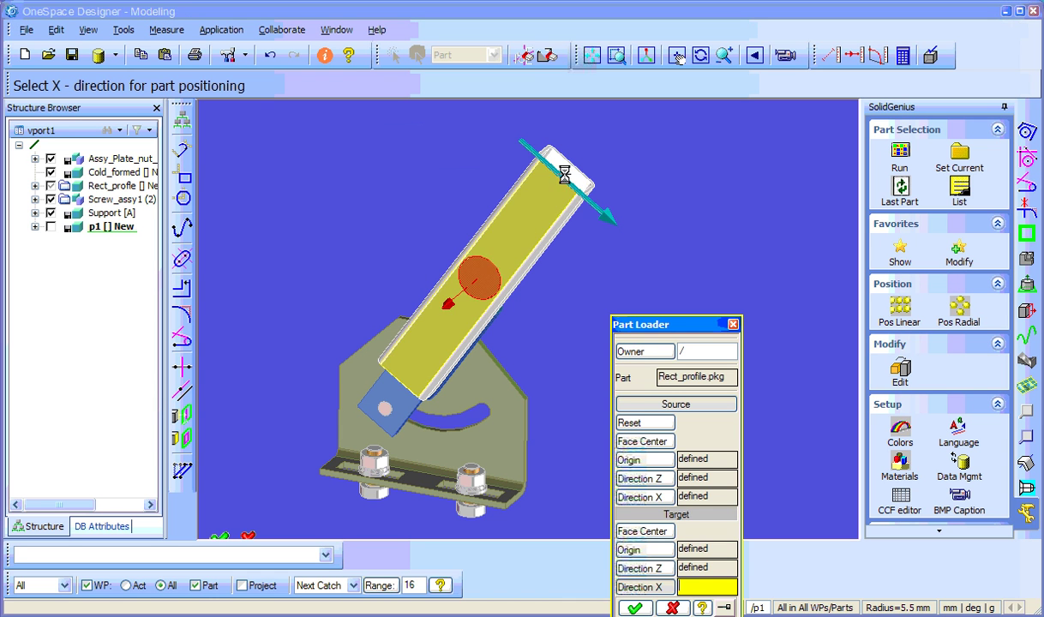
left_click(559, 216)
middle_click_drag(532, 324, 531, 372)
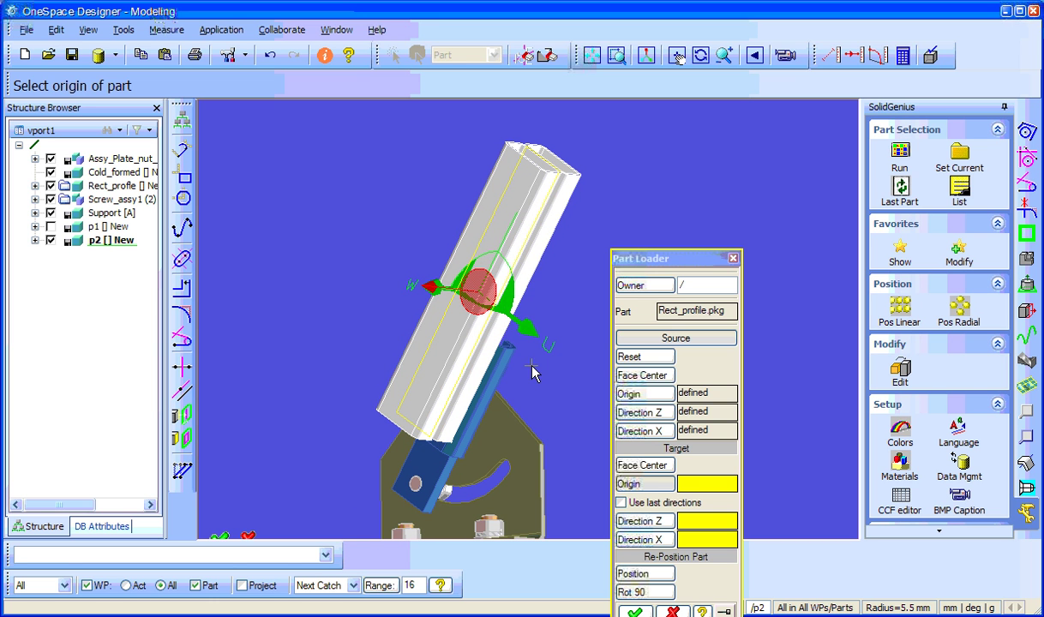
- Rotate the placed rectangular profile through four successive 90-degree turns and finish the placement
left_click(656, 595)
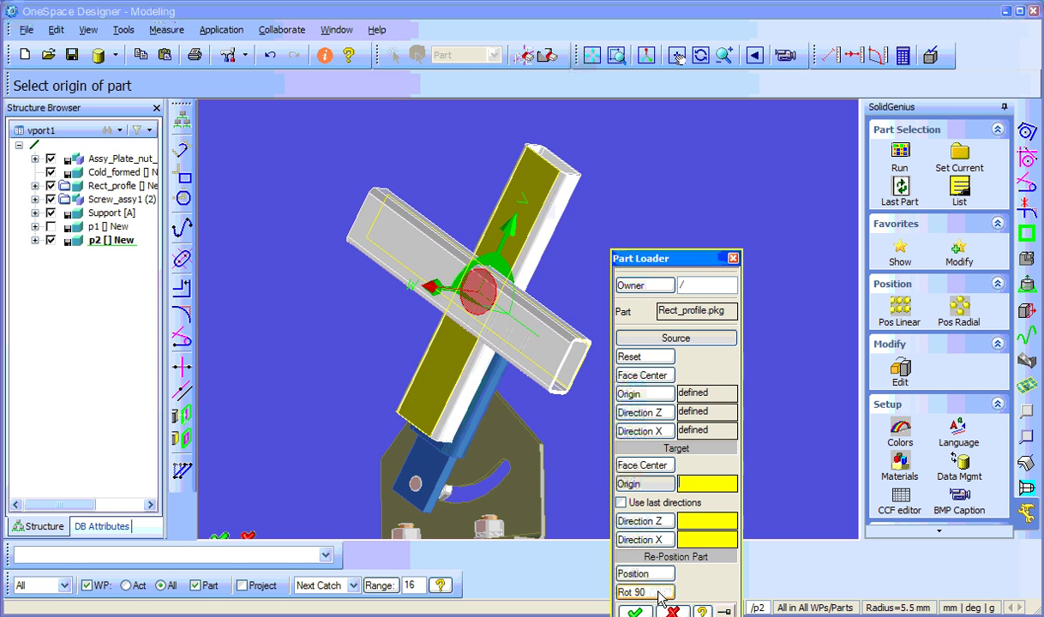
left_click(656, 595)
left_click(656, 594)
left_click(656, 595)
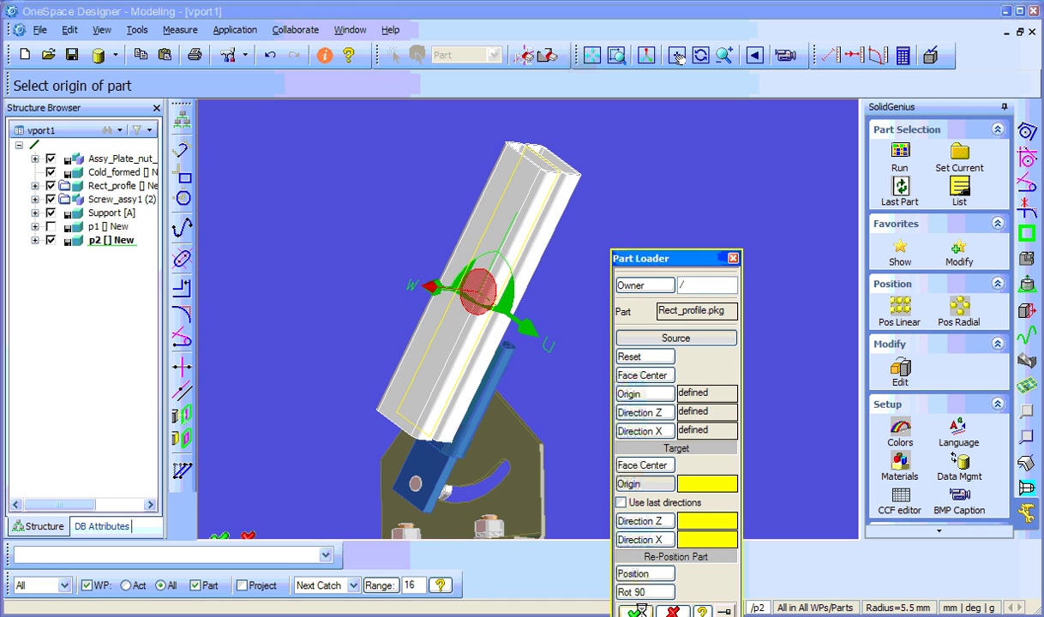
left_click(634, 610)
middle_click_drag(600, 330, 634, 362)
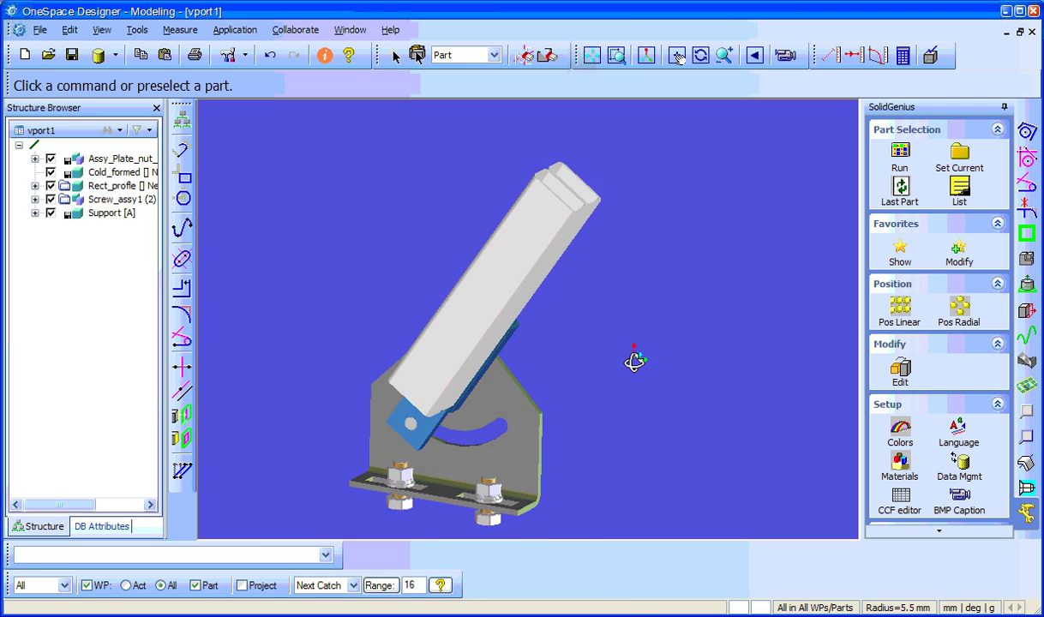
- Show the favorites collection to review its entries, then close it
left_click(899, 250)
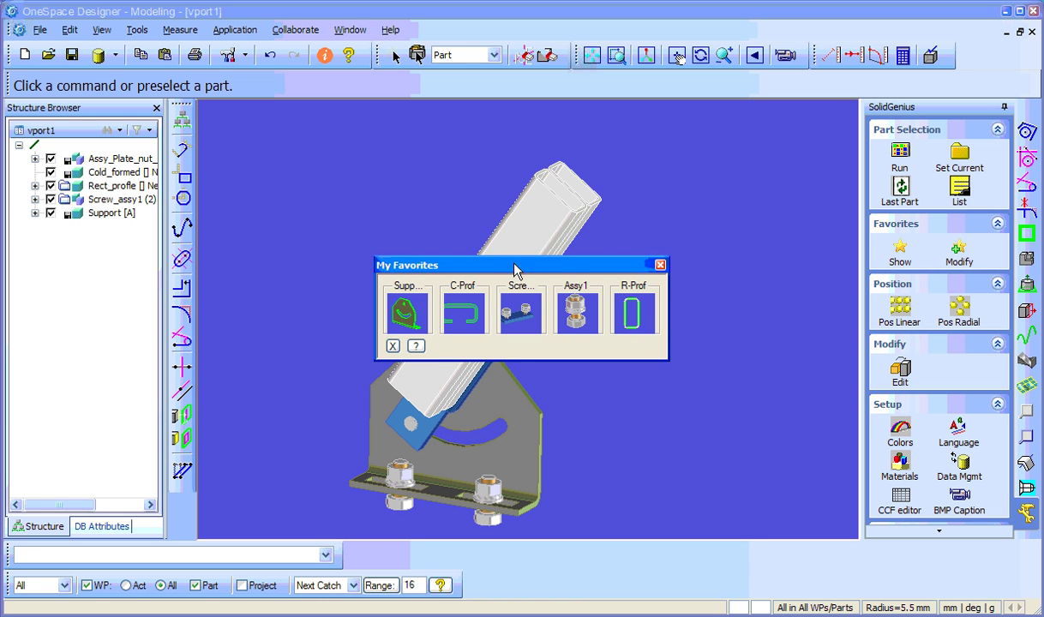
left_click_drag(514, 271, 413, 184)
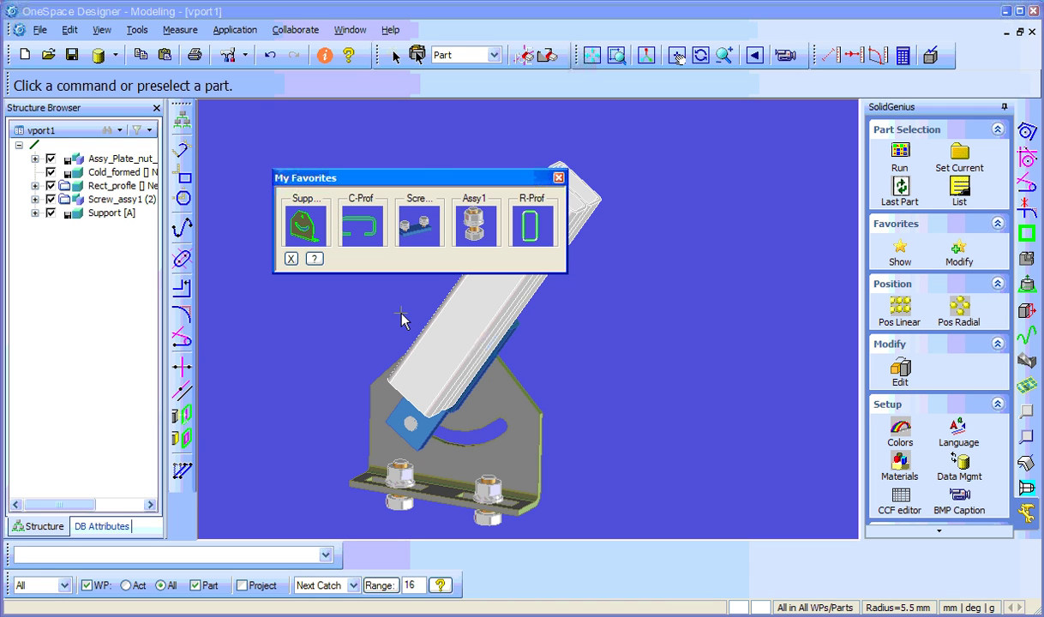
left_click(558, 177)
- In the favorites tree view, add a submenu named profiles under Top Menu and move C-PROF and R-PROF into it
left_click(952, 261)
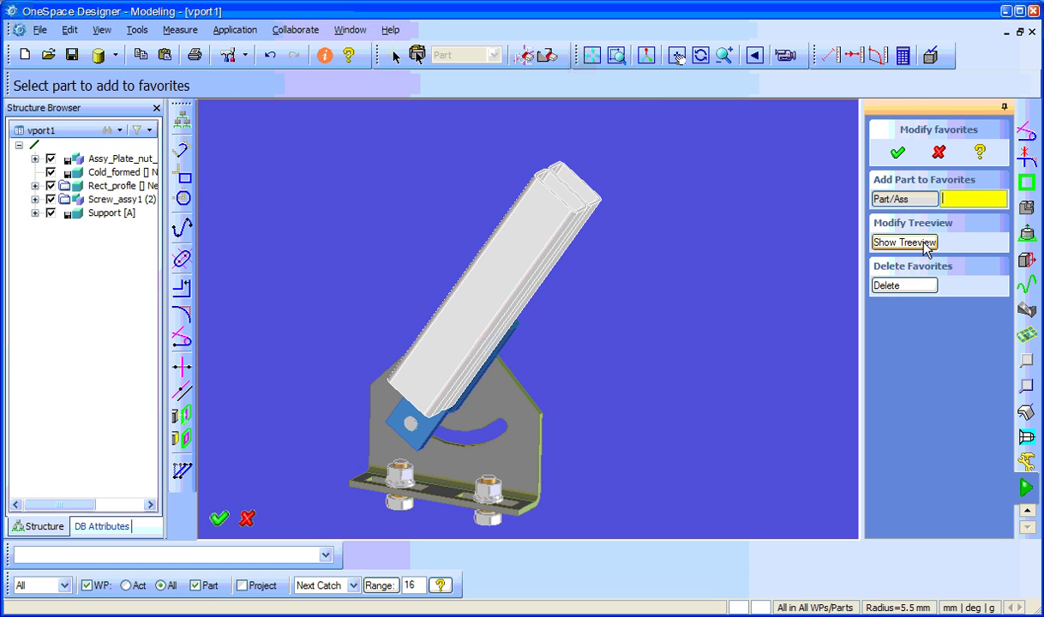
left_click(928, 244)
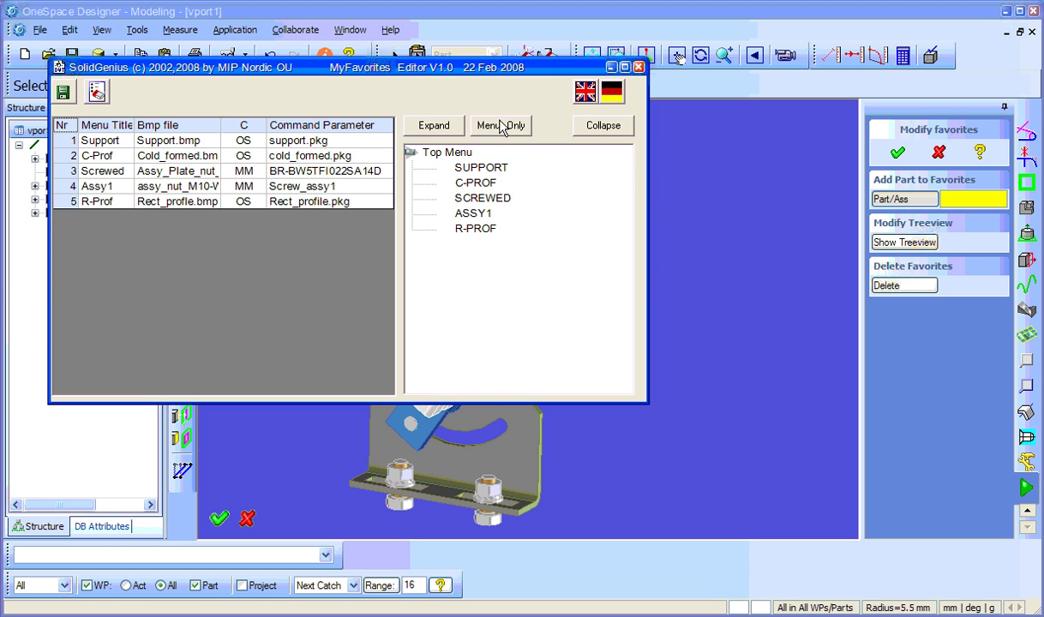
left_click_drag(474, 75, 594, 142)
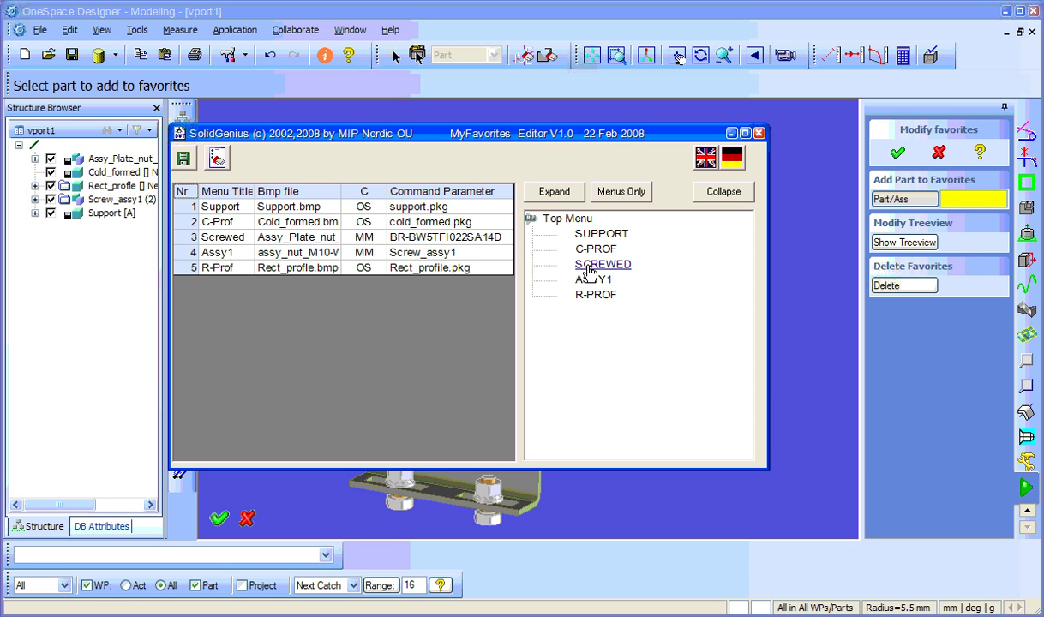
right_click(580, 225)
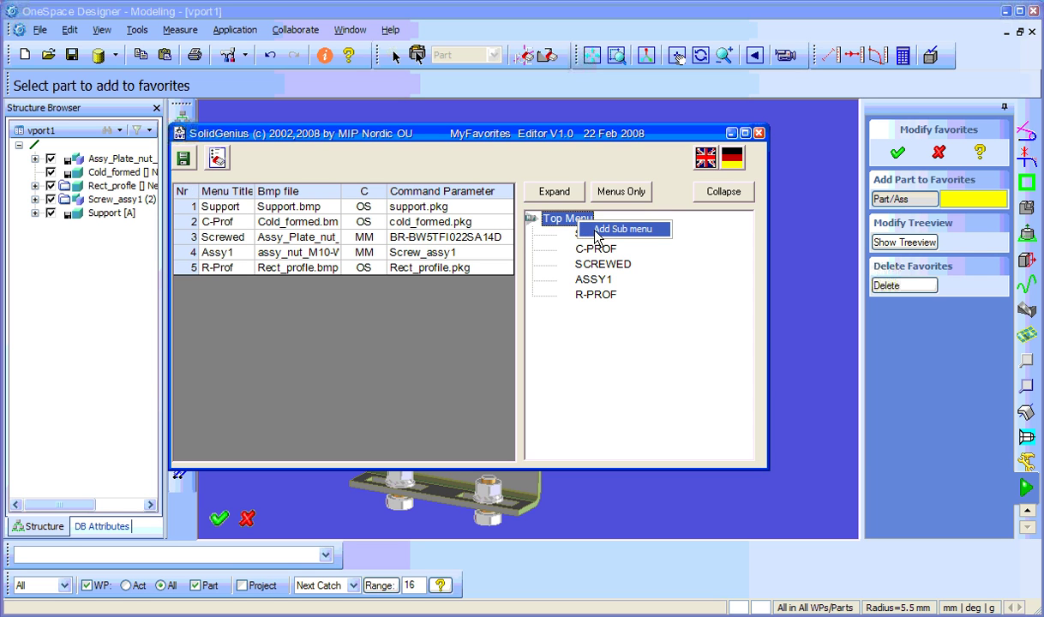
left_click(613, 230)
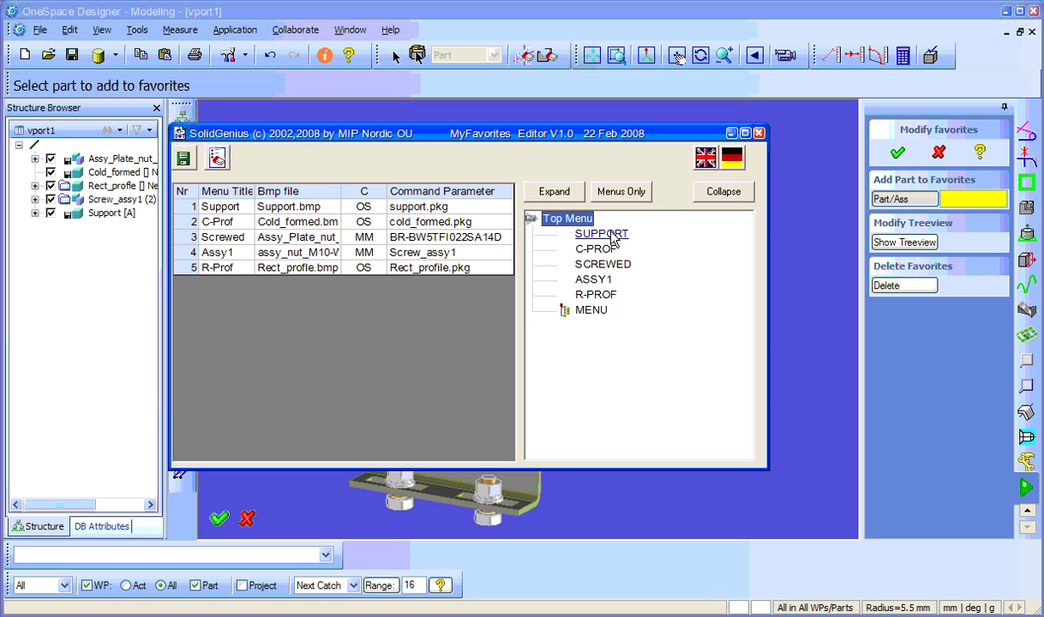
left_click(592, 310)
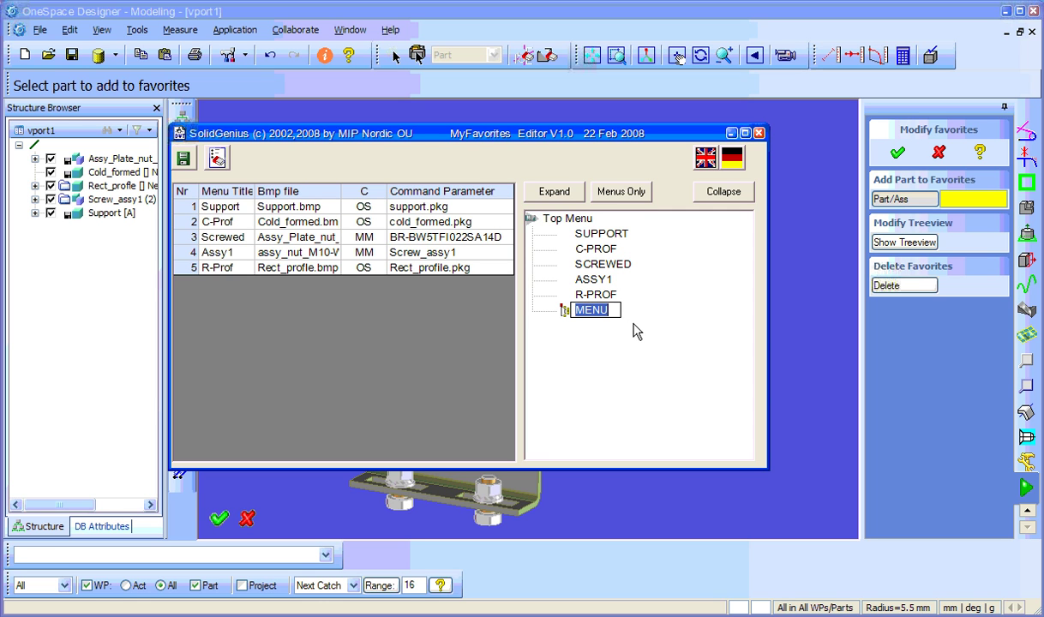
type("profiles")
key("Return")
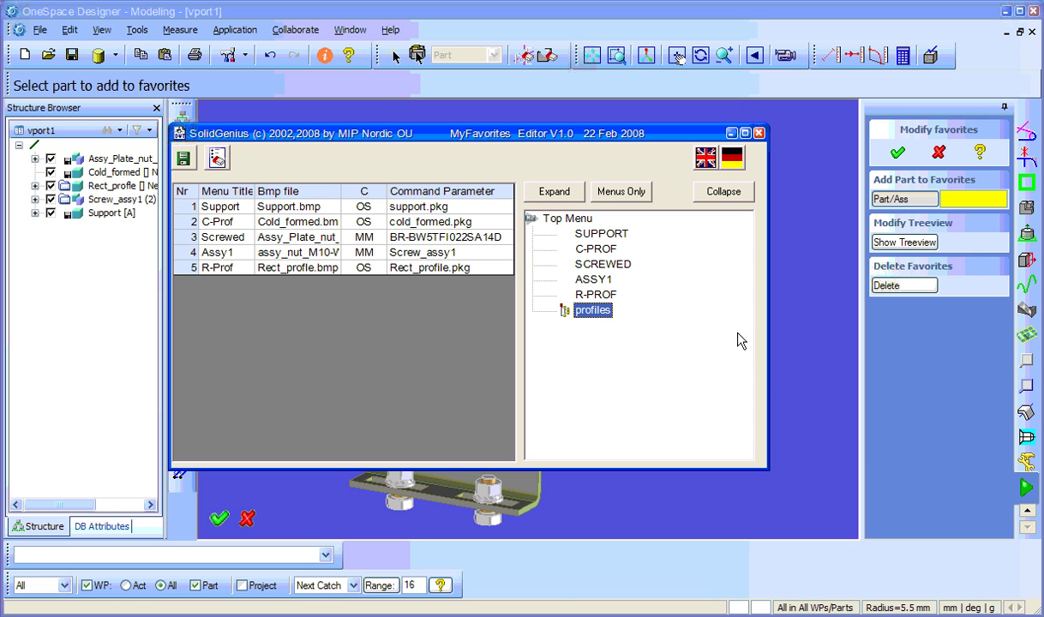
mouse_move(595, 293)
left_mouse_down()
mouse_move(620, 295)
mouse_move(582, 310)
mouse_move(610, 257)
mouse_move(629, 264)
mouse_move(609, 302)
left_mouse_up()
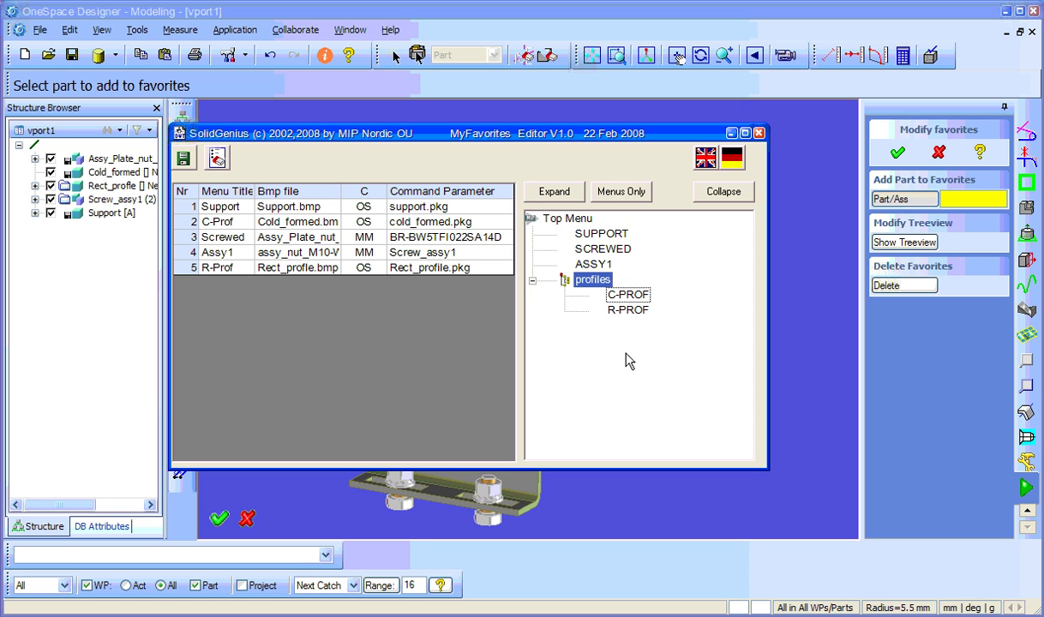
- Add a submenu named Screws under Top Menu with SCREWED and ASSY1 moved into it, and save the favorites
right_click(561, 218)
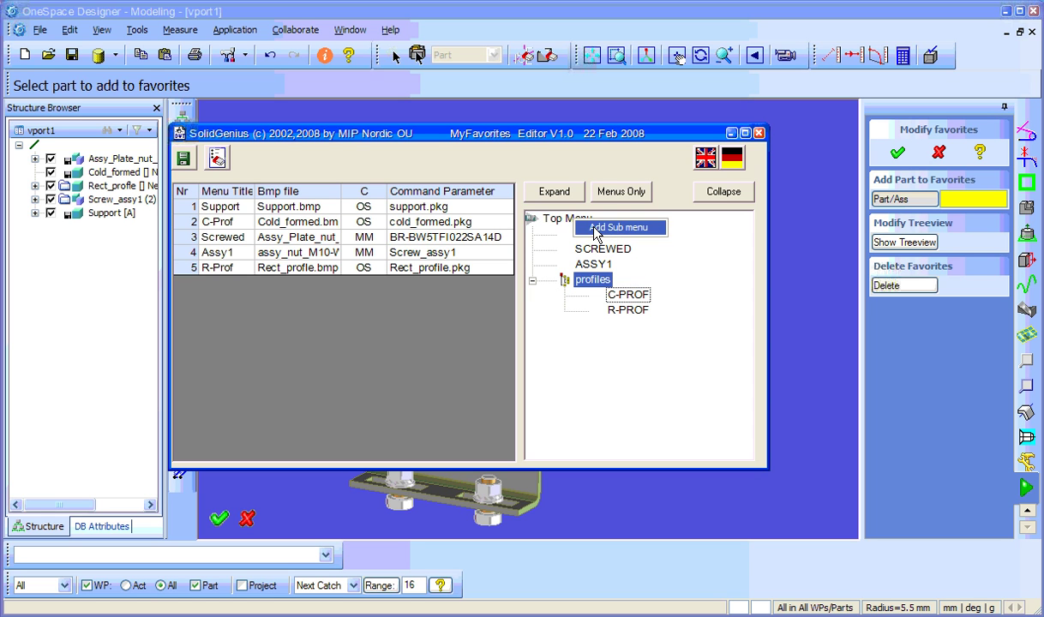
left_click(598, 232)
left_click(600, 328)
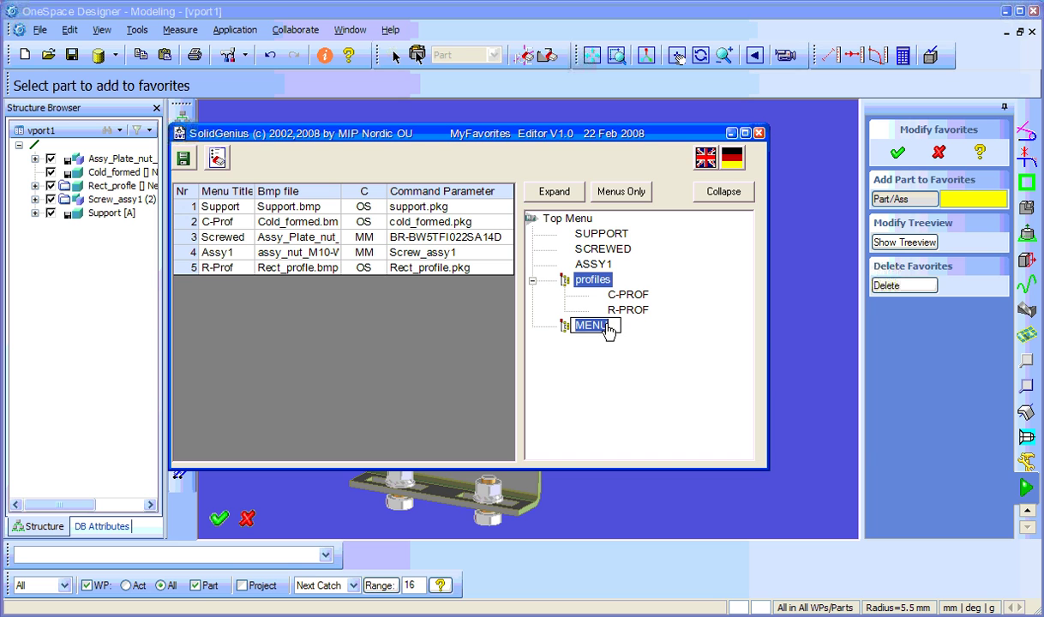
type("Screws")
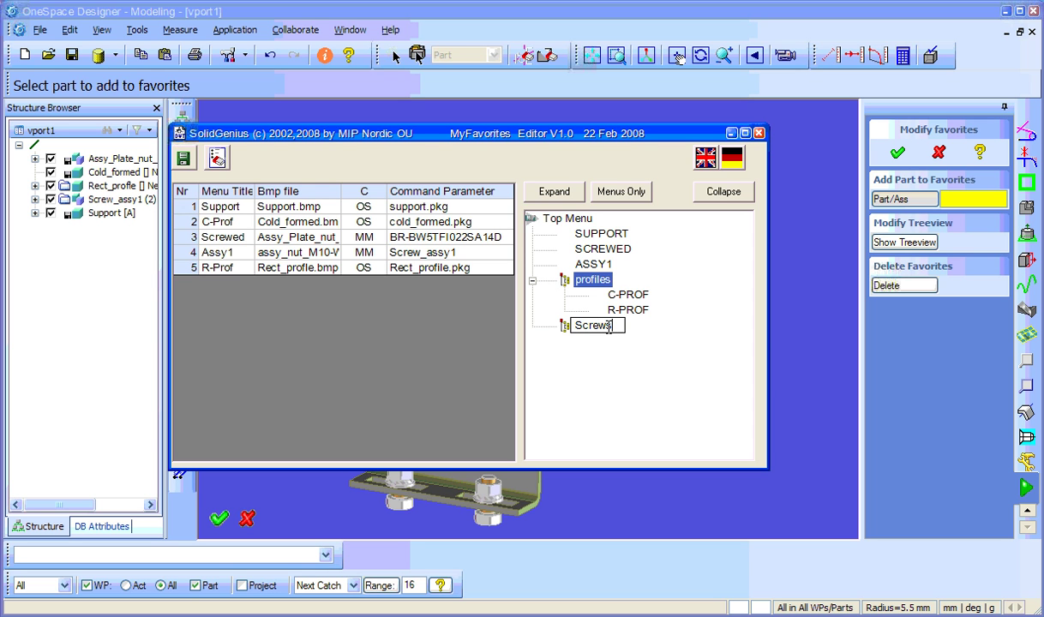
key("Return")
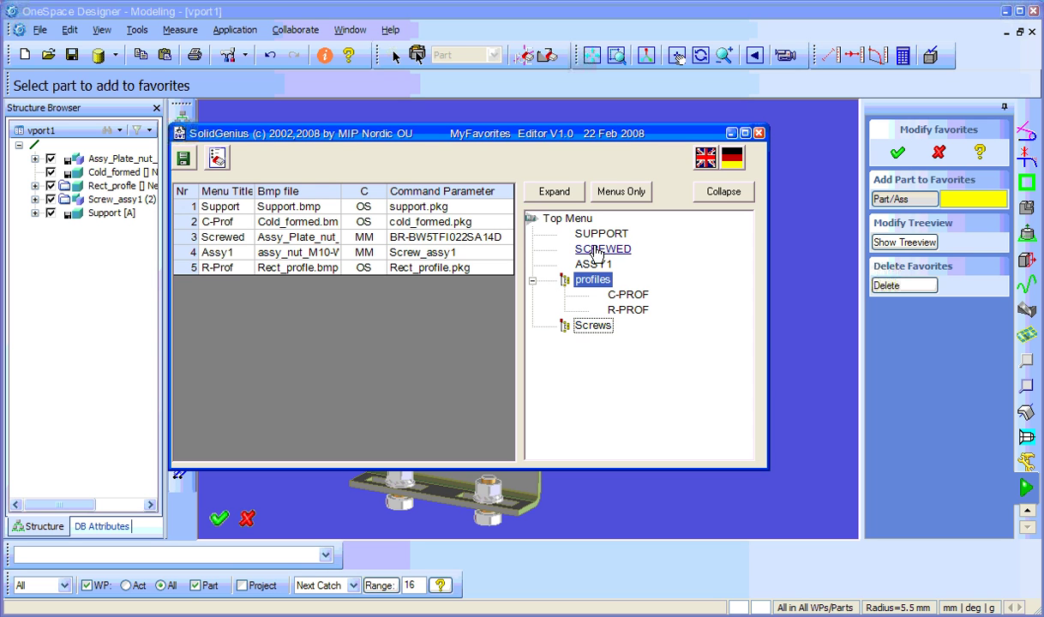
left_click_drag(600, 248, 605, 333)
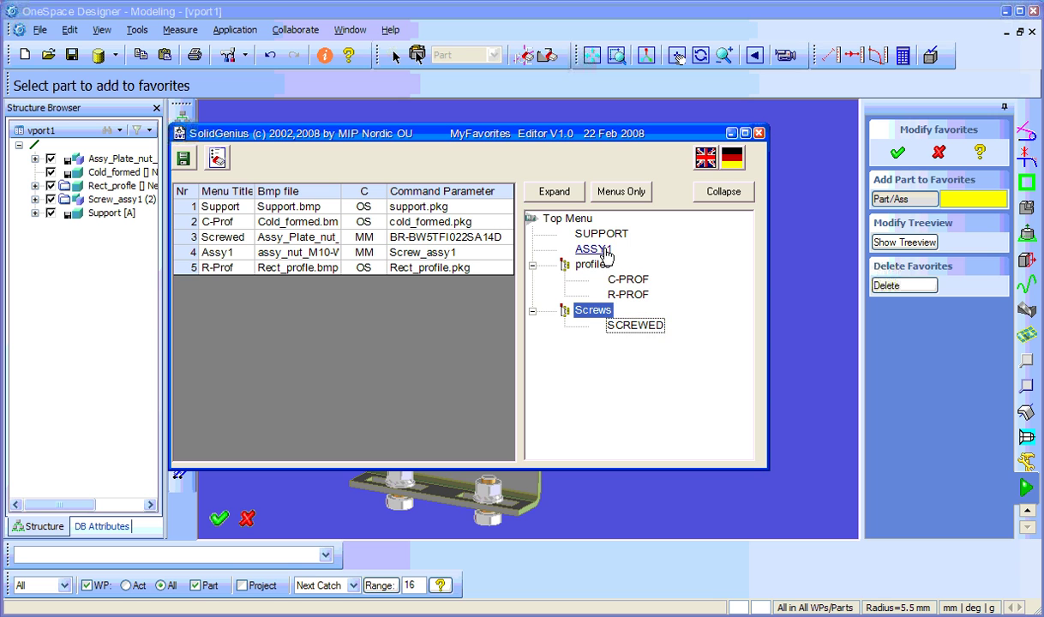
left_click_drag(603, 250, 604, 312)
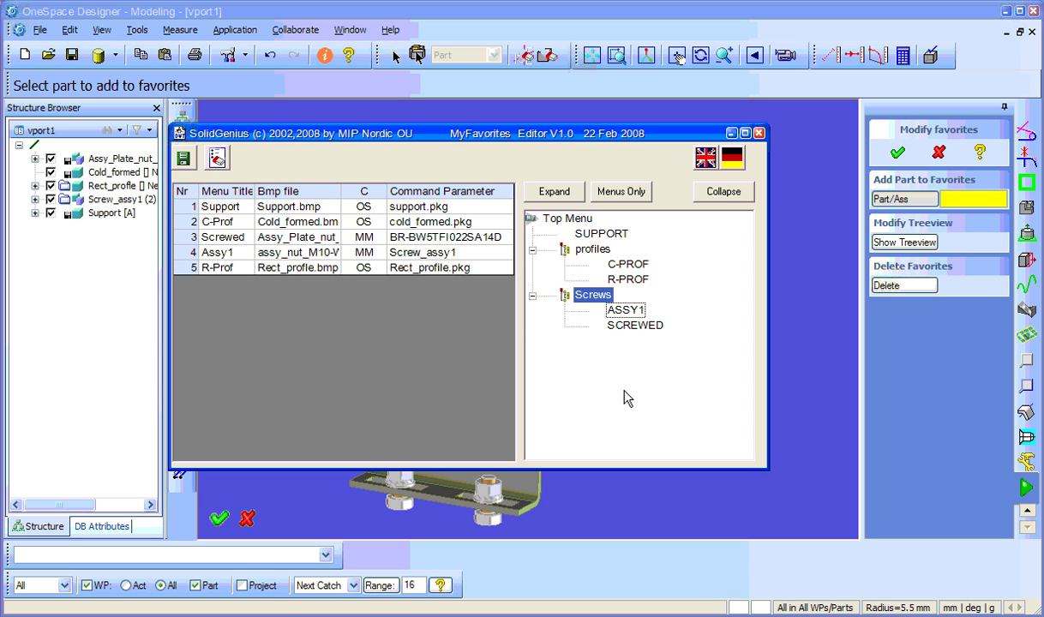
left_click(184, 162)
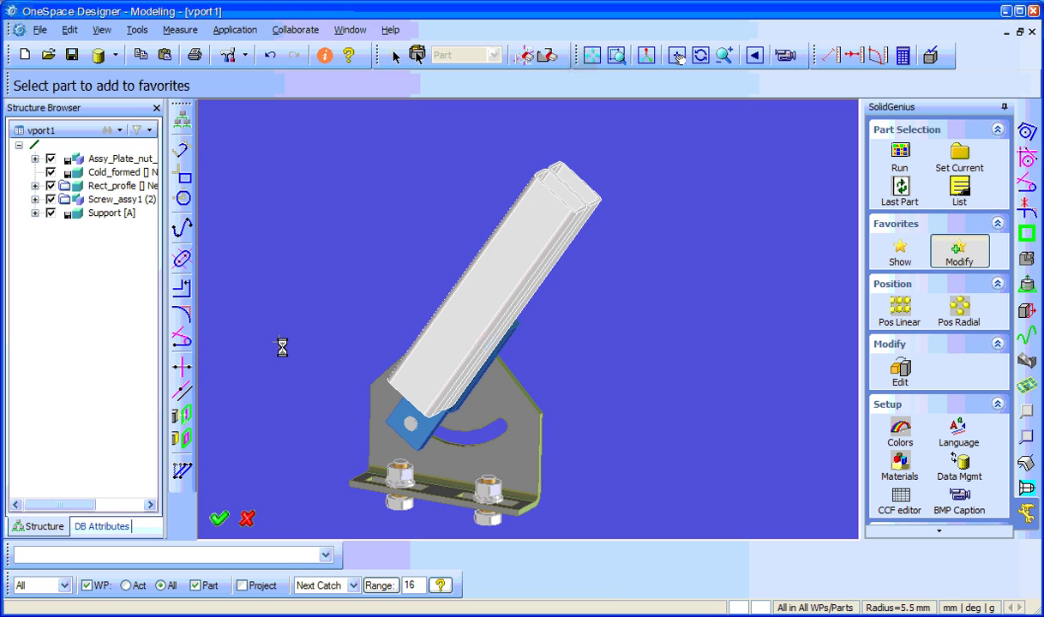
- Show the reorganized favorites and look through the profiles and Screws submenus
left_click_drag(471, 266, 341, 193)
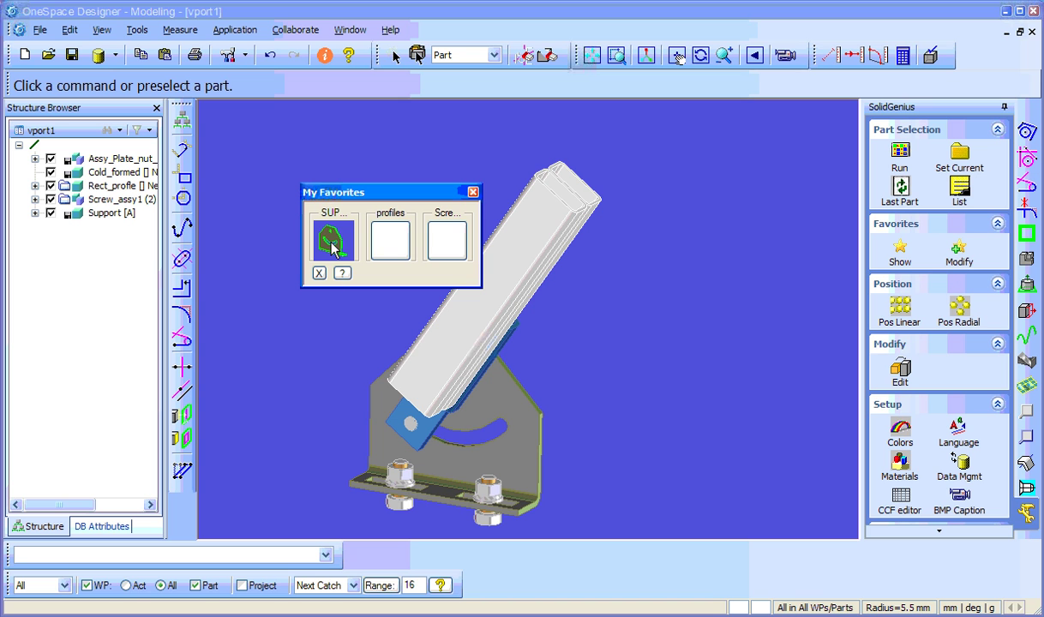
left_click(390, 244)
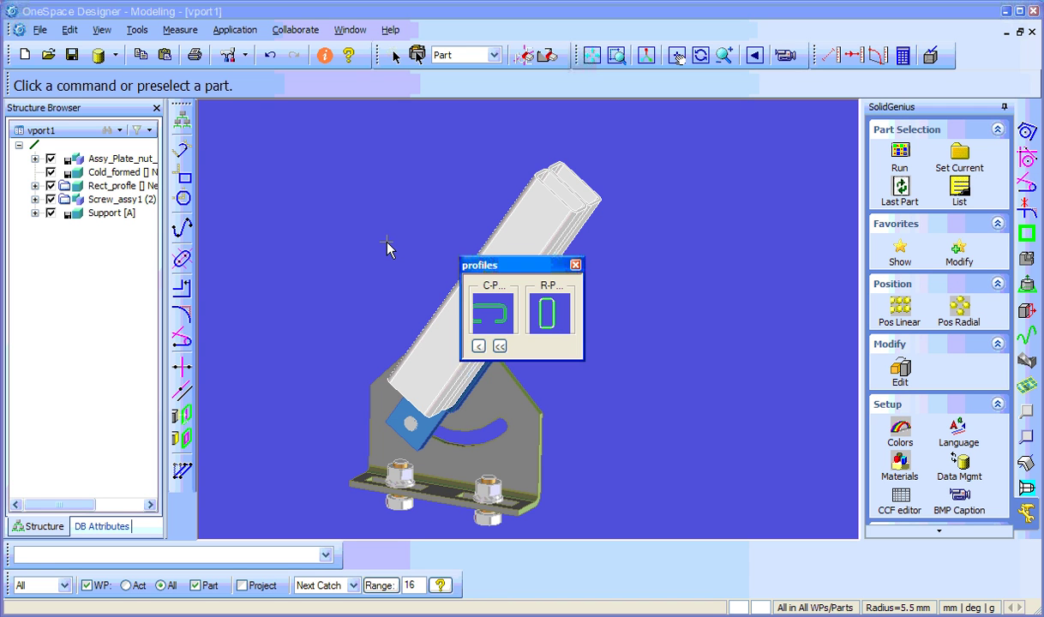
left_click(479, 345)
left_click(582, 318)
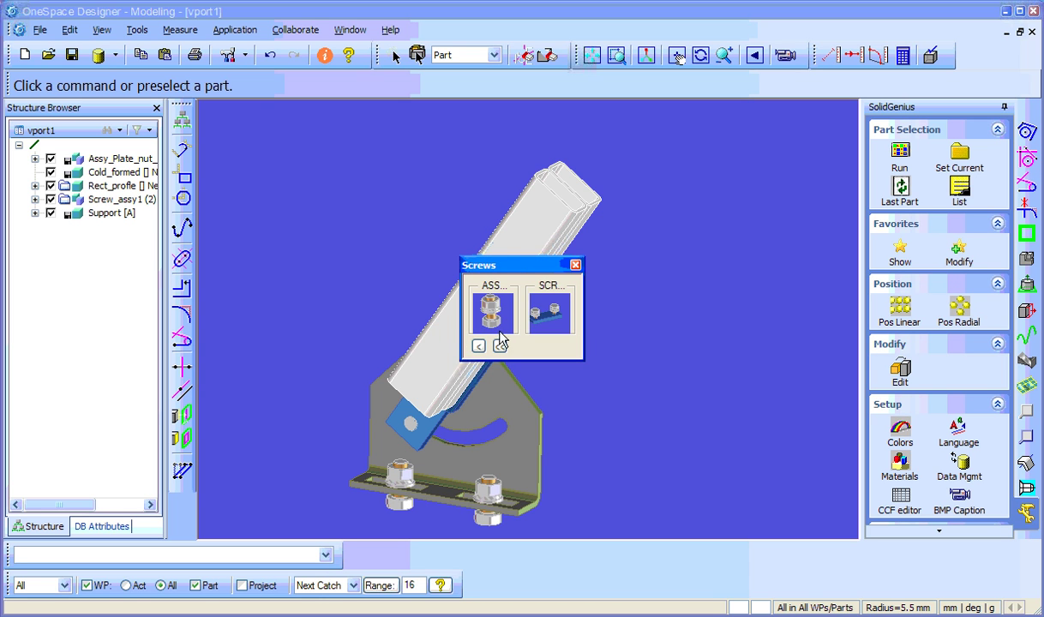
- Close the favorites window and, in the favorites tree view, add Menu1.bmp as the image file of the Screws submenu
left_click(478, 345)
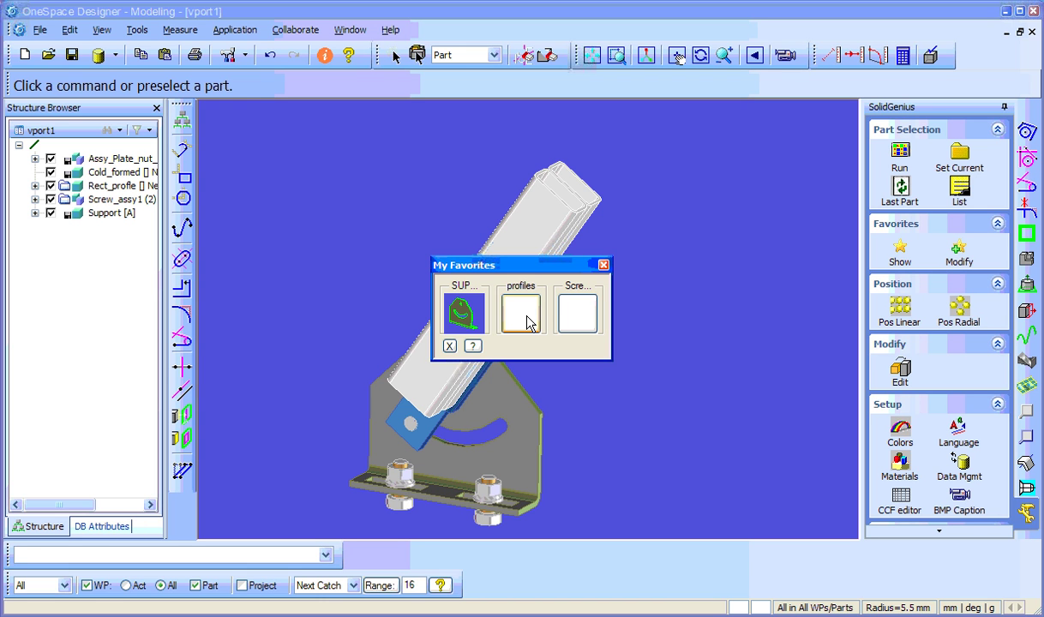
left_click(604, 265)
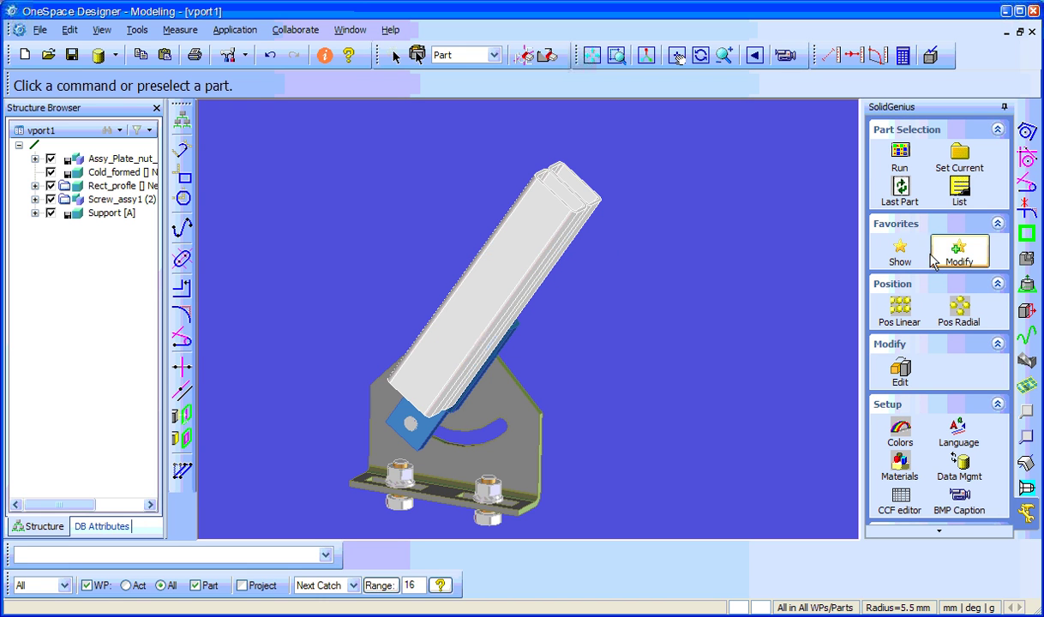
left_click(958, 255)
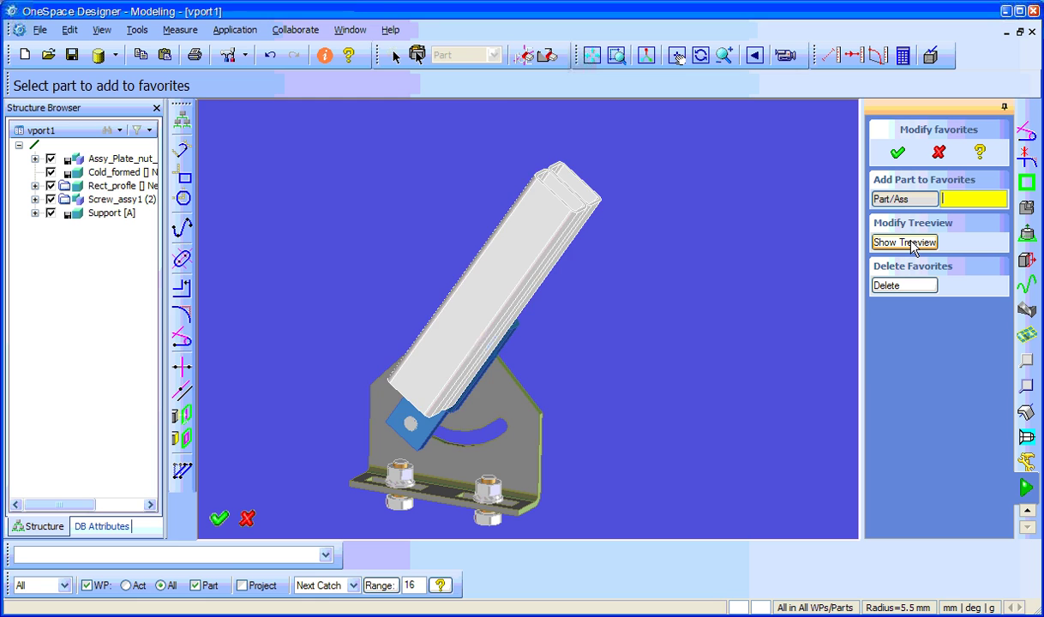
left_click(911, 244)
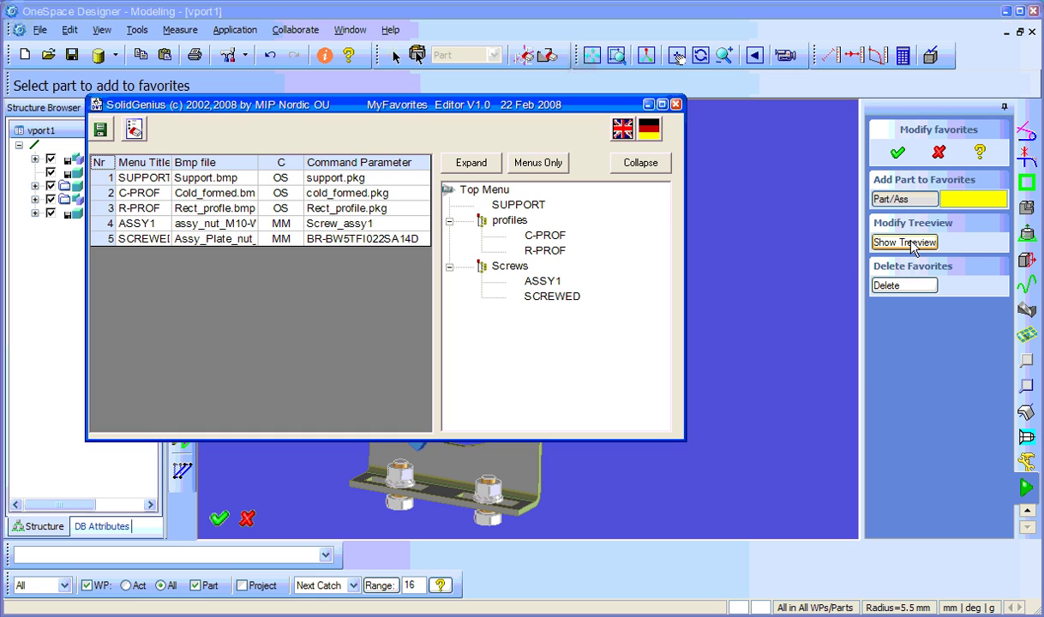
right_click(512, 271)
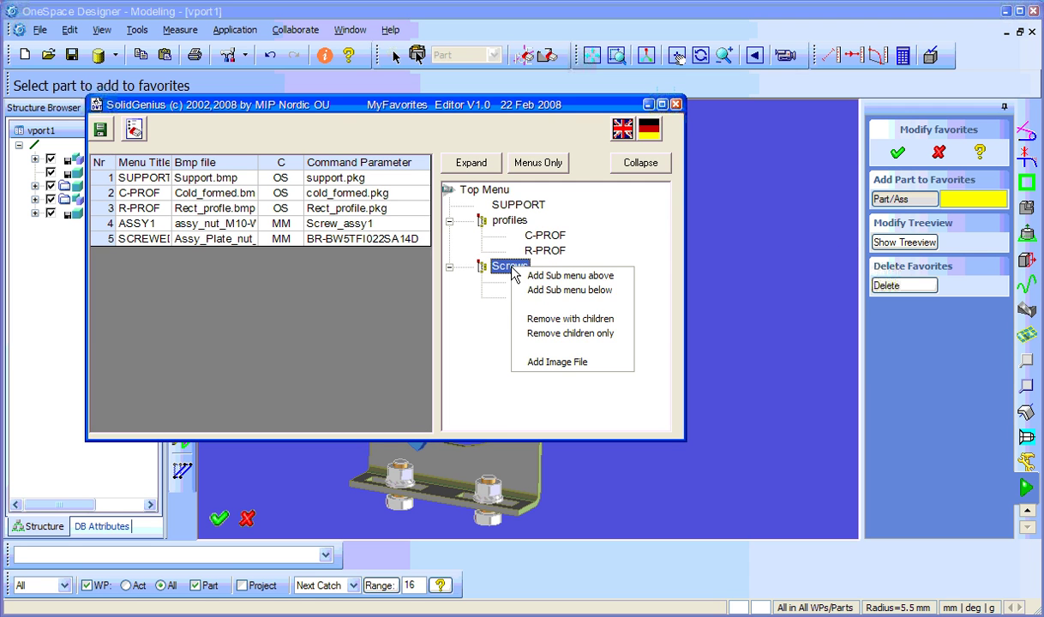
left_click(569, 355)
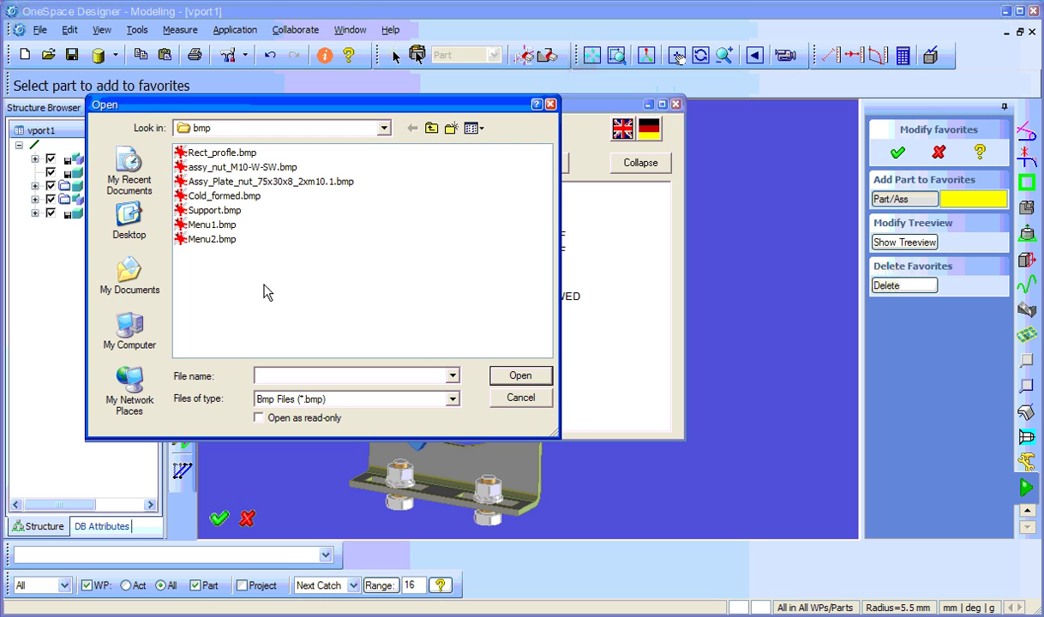
left_click(223, 224)
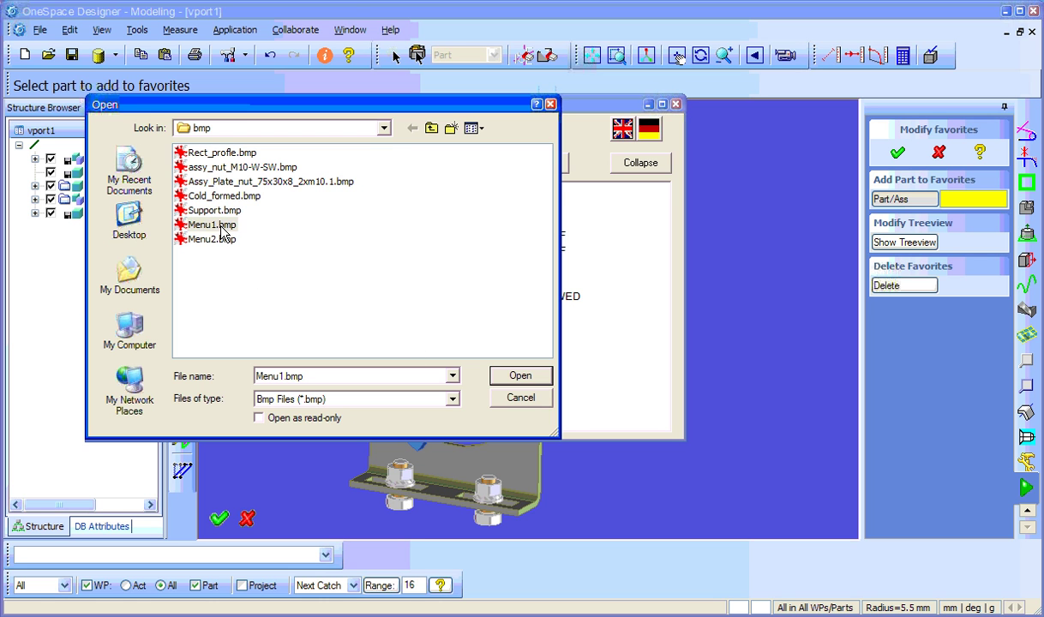
left_click(518, 378)
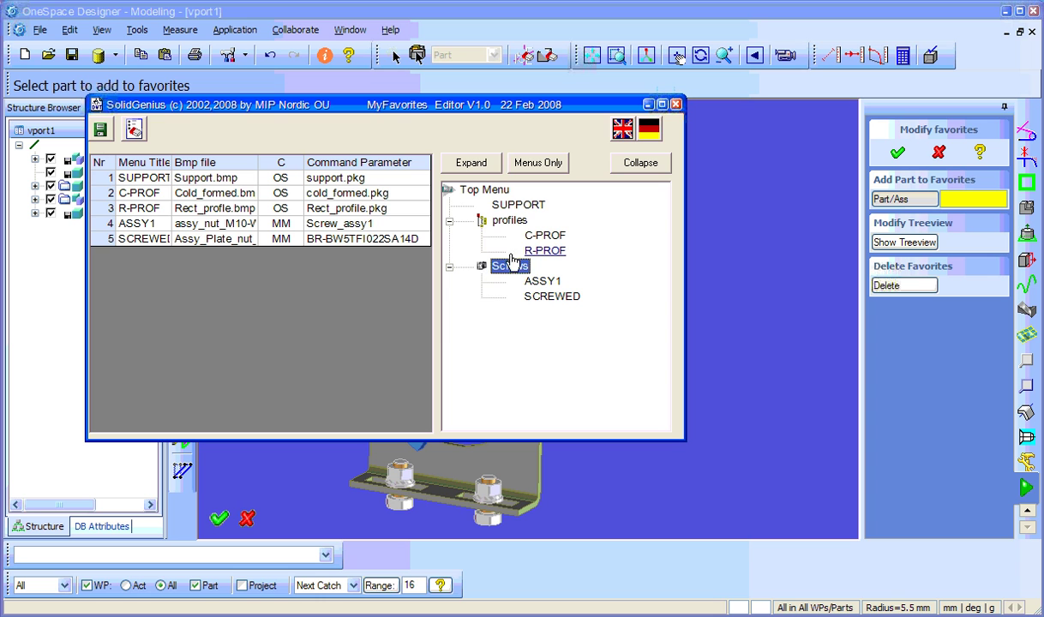
- Add Menu2.bmp as the image file of the profiles submenu and save the favorites
right_click(504, 223)
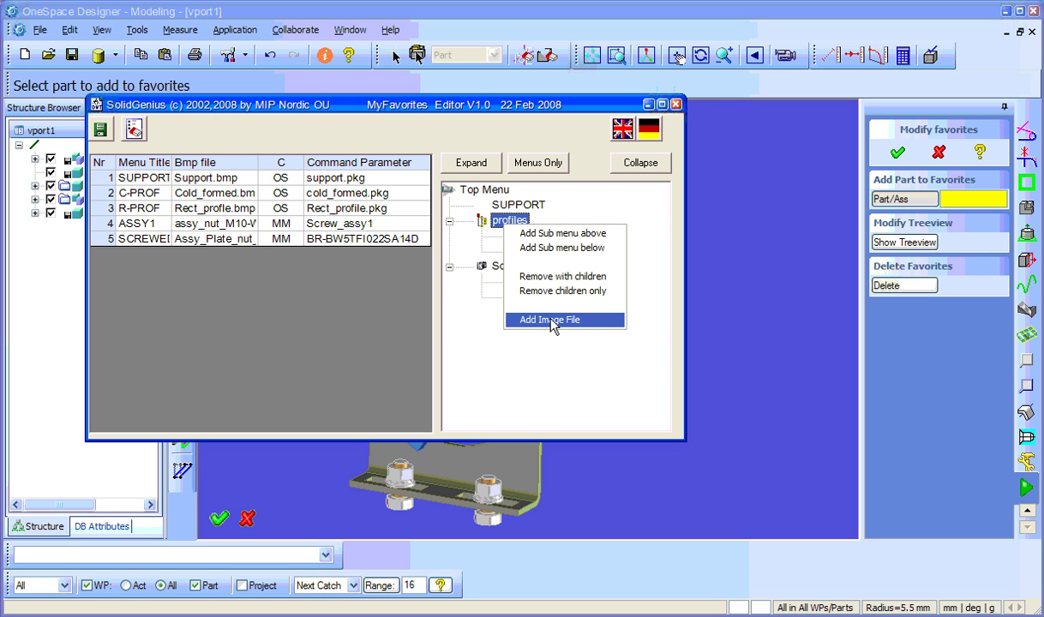
left_click(551, 322)
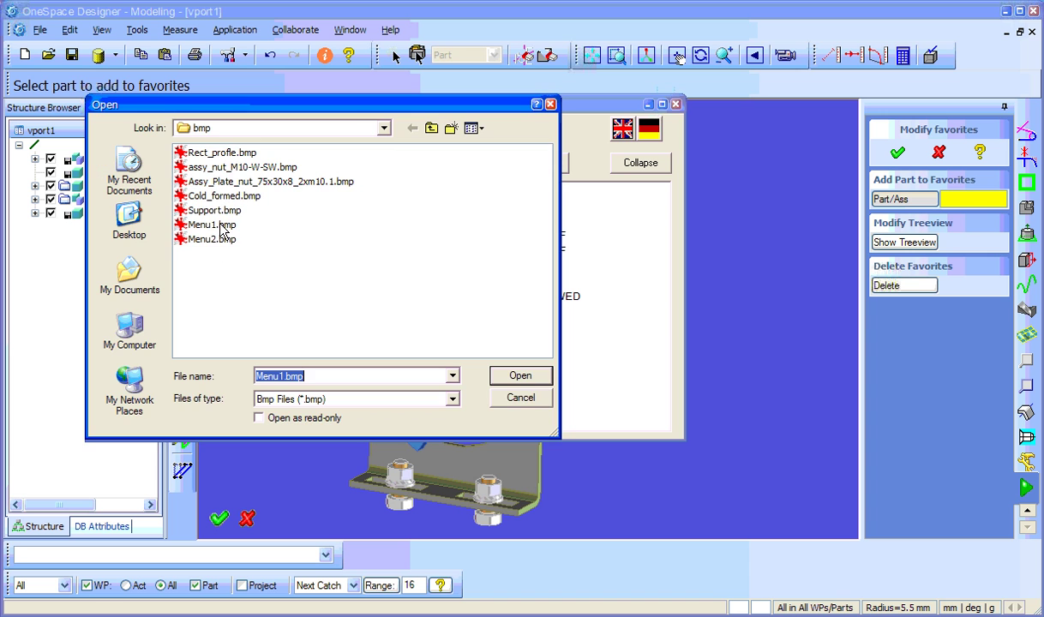
left_click(214, 239)
left_click(499, 375)
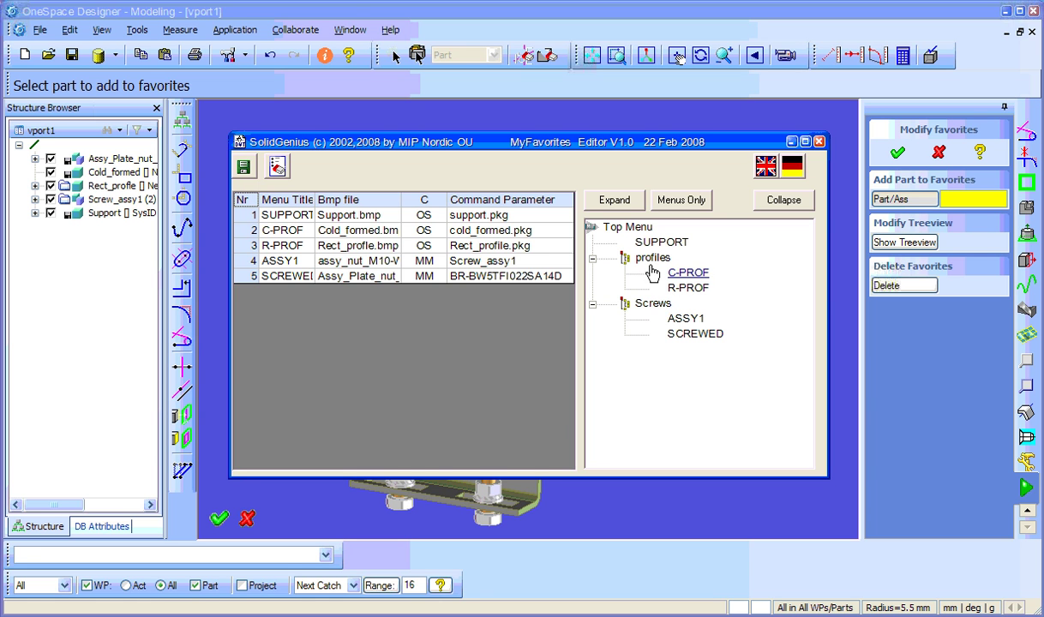
left_click(244, 167)
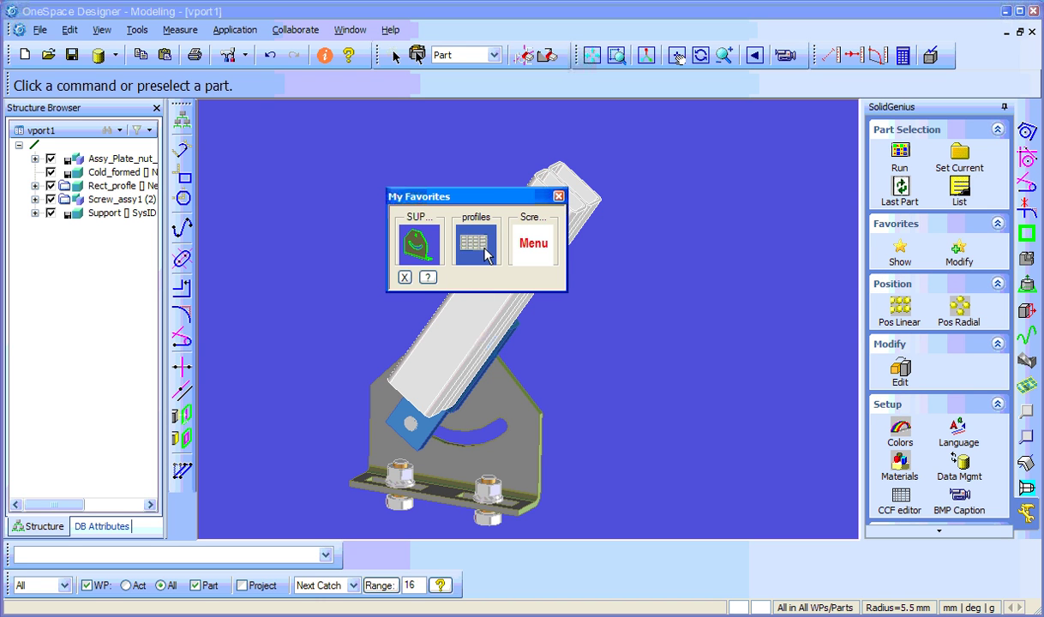
- Check the new submenu images in the favorites by opening profiles and Screws, returning to the main favorites each time
left_click(488, 255)
left_click(478, 346)
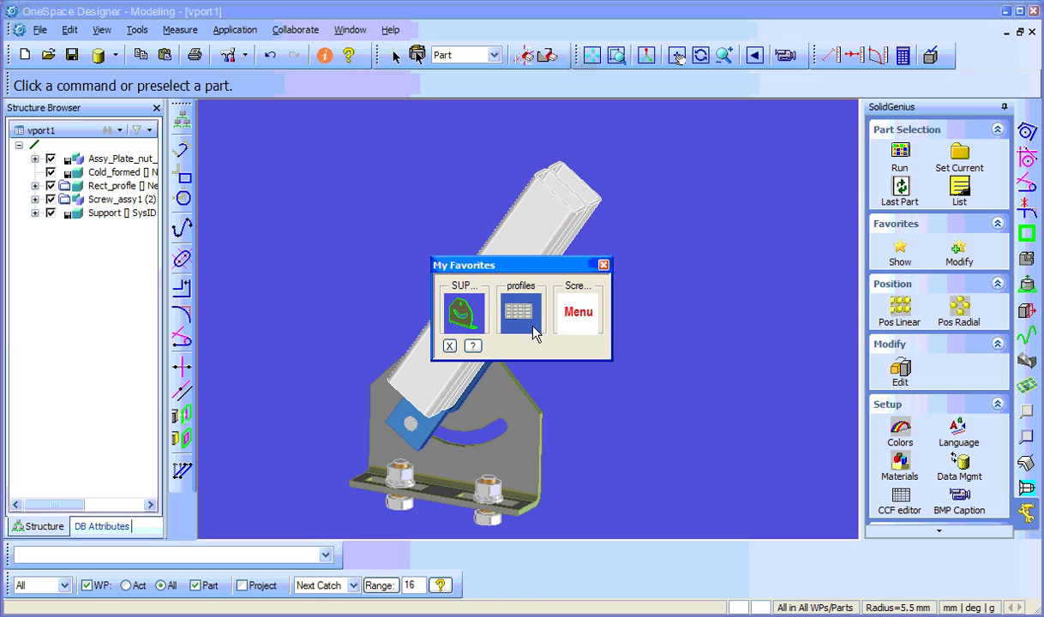
left_click(572, 323)
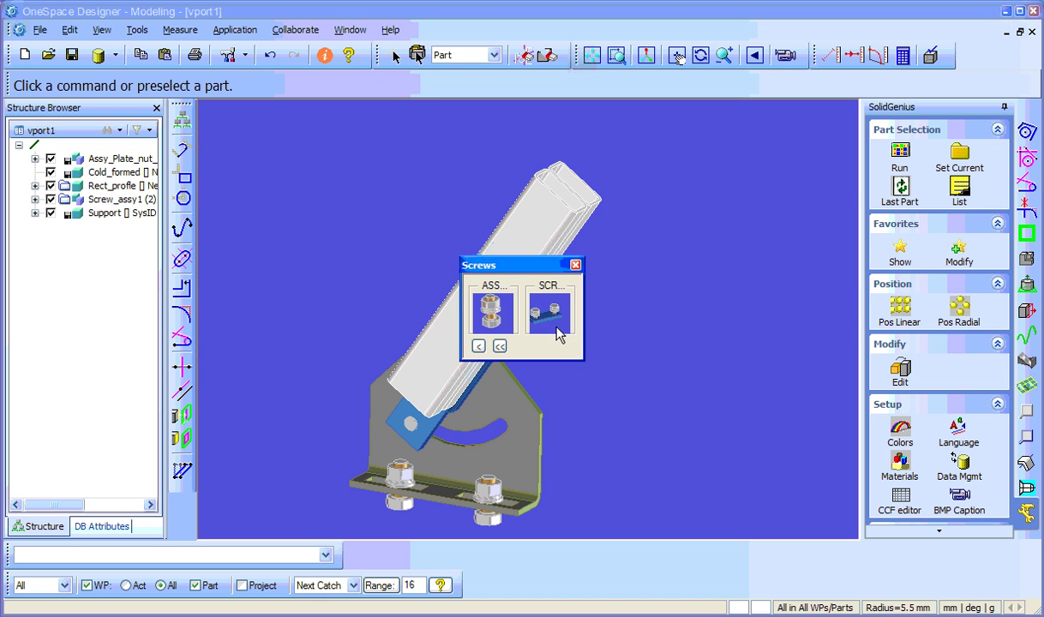
left_click(480, 344)
left_click_drag(468, 260, 441, 234)
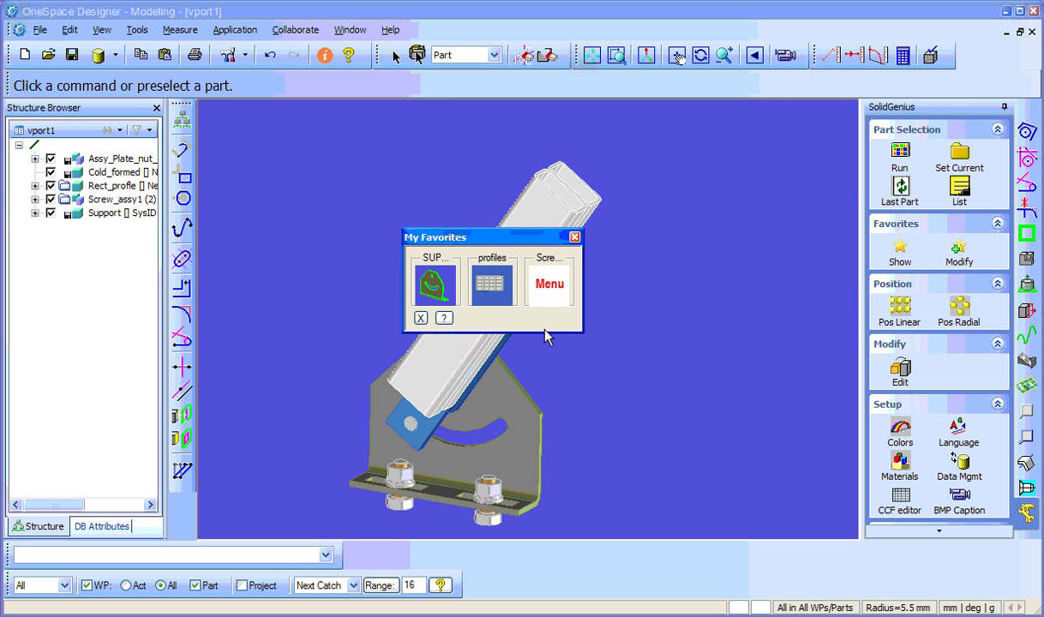